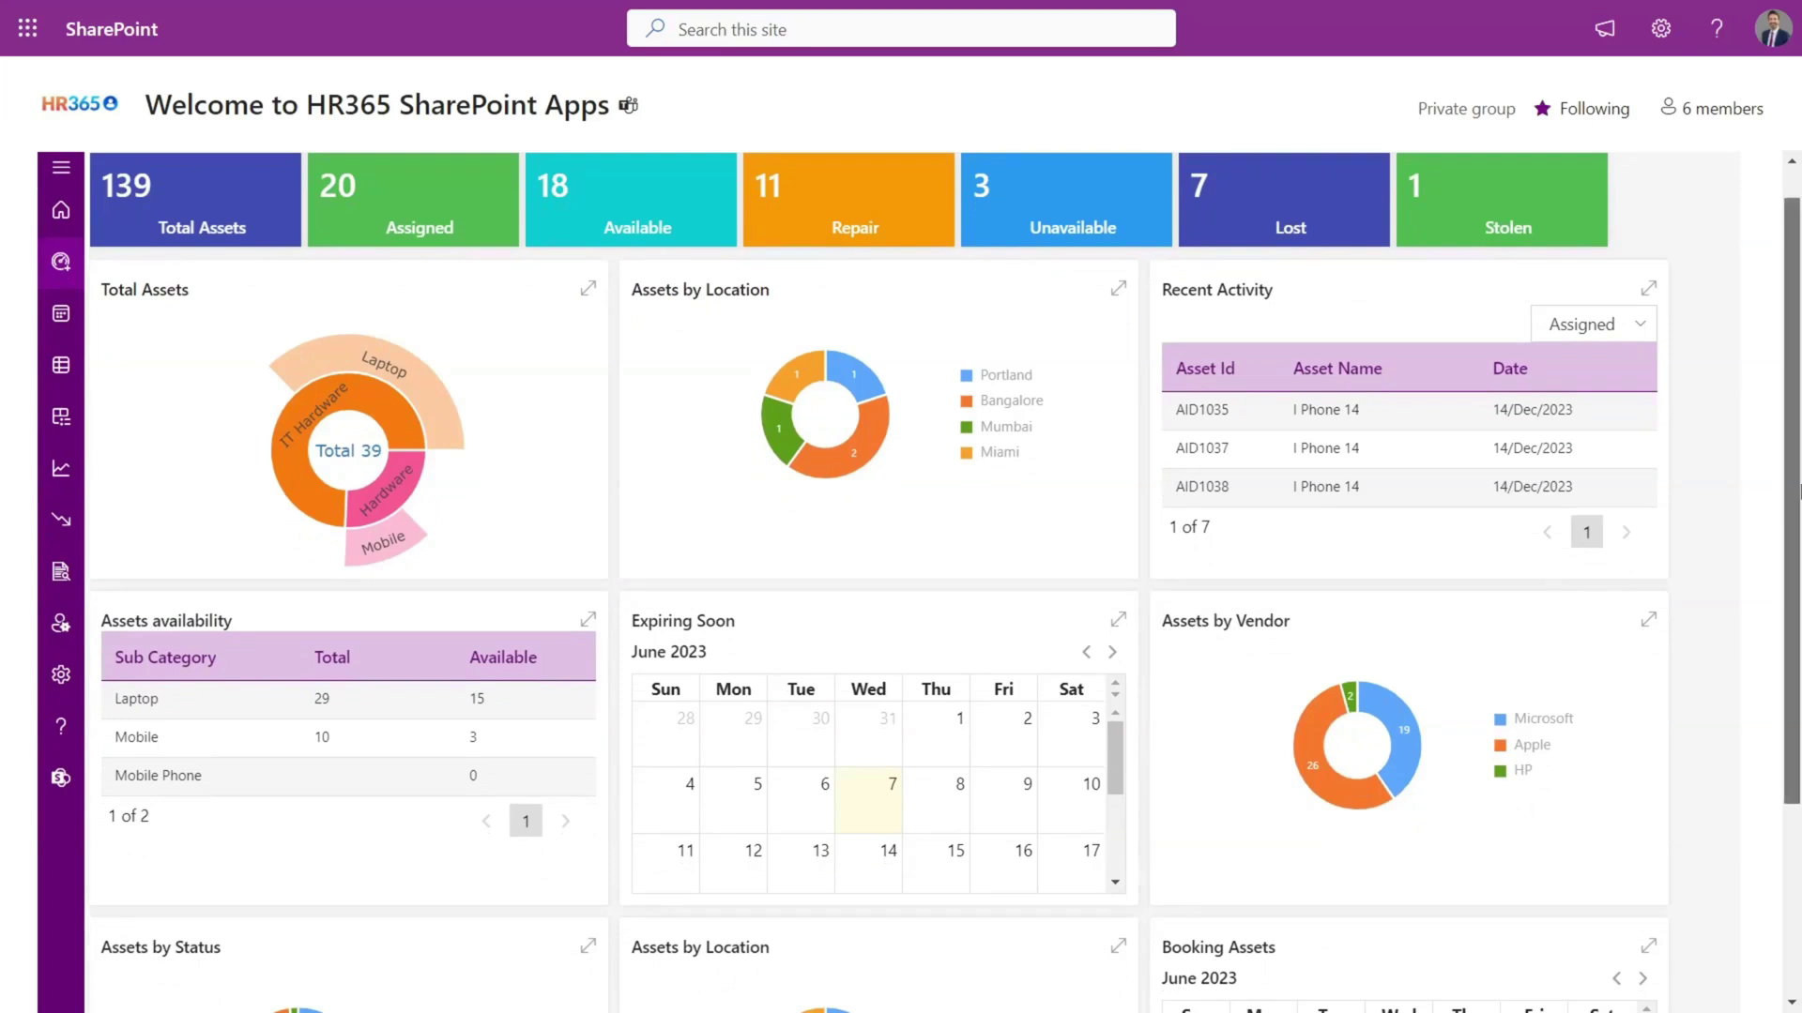
# Scroll down the SharePoint dashboard to reveal more of the page
pyautogui.moveTo(1799, 488); pyautogui.dragTo(1799, 677)
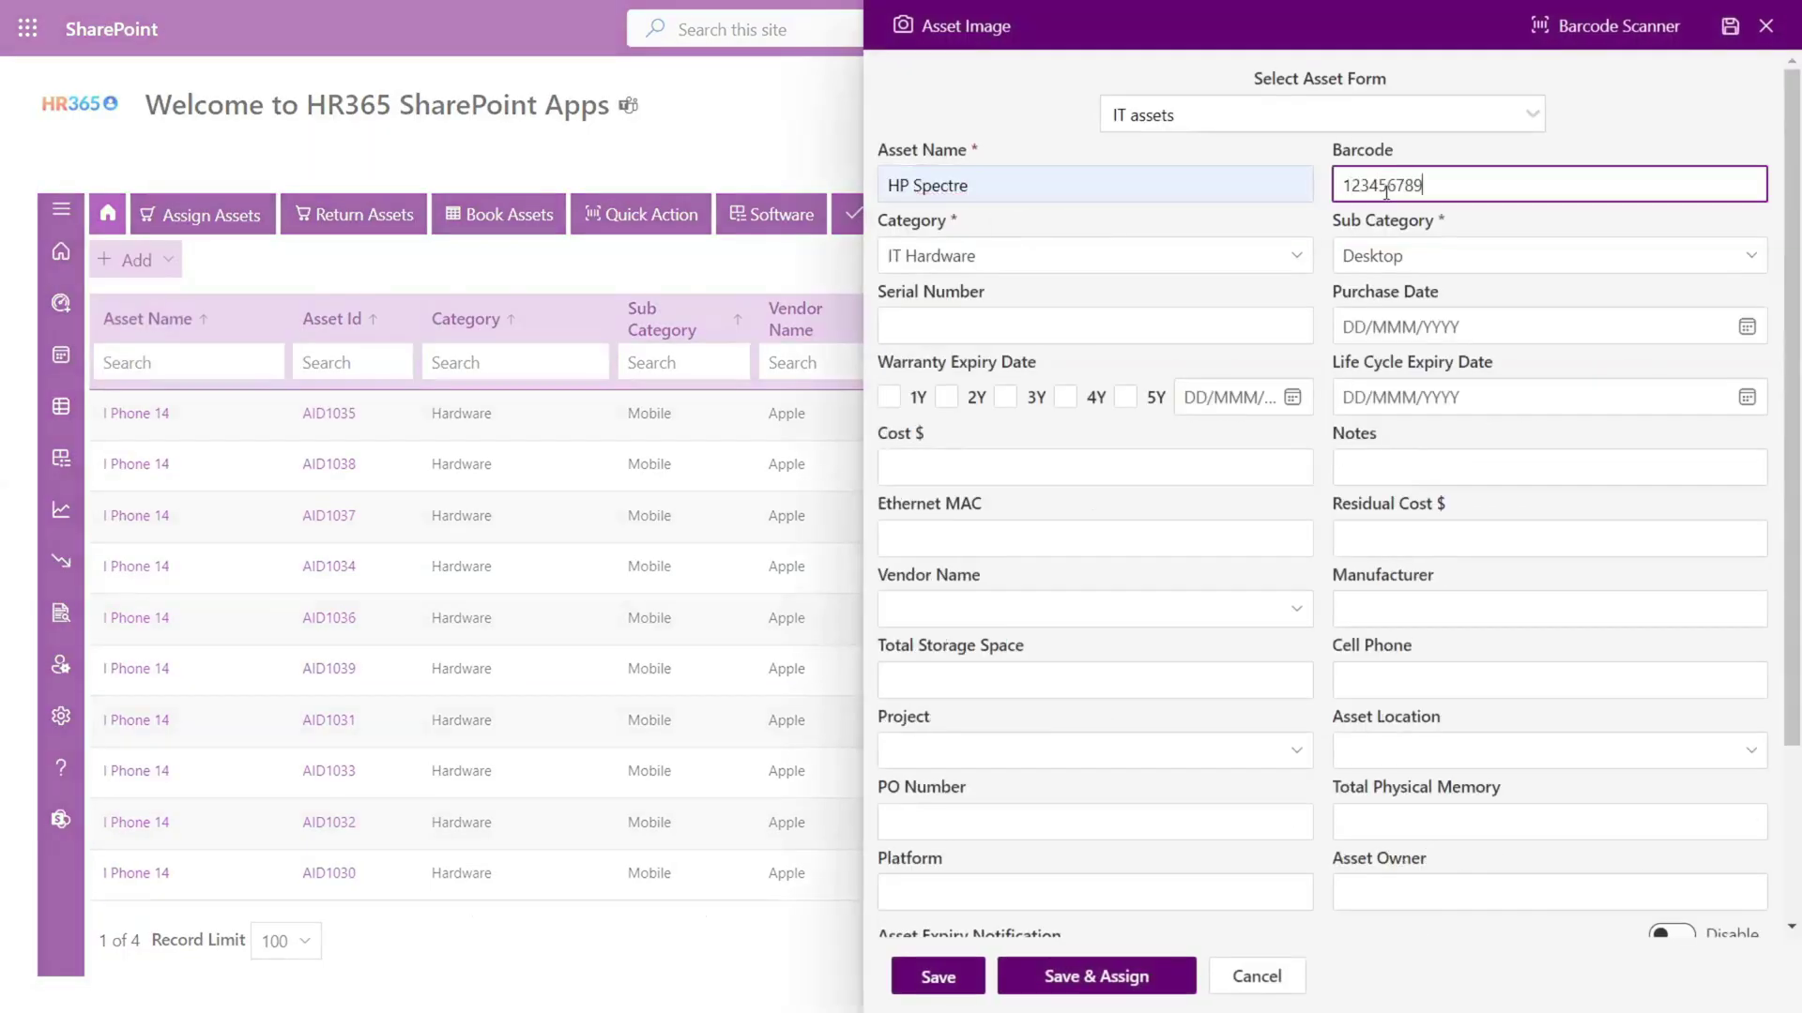
# Set sub-category Laptop, serial 987654321, purchase 16 June 2023, life cycle expiry 30 November 2023
pyautogui.click(1435, 263)
pyautogui.click(1460, 345)
pyautogui.click(1250, 326)
pyautogui.write('987654321')
pyautogui.click(1746, 327)
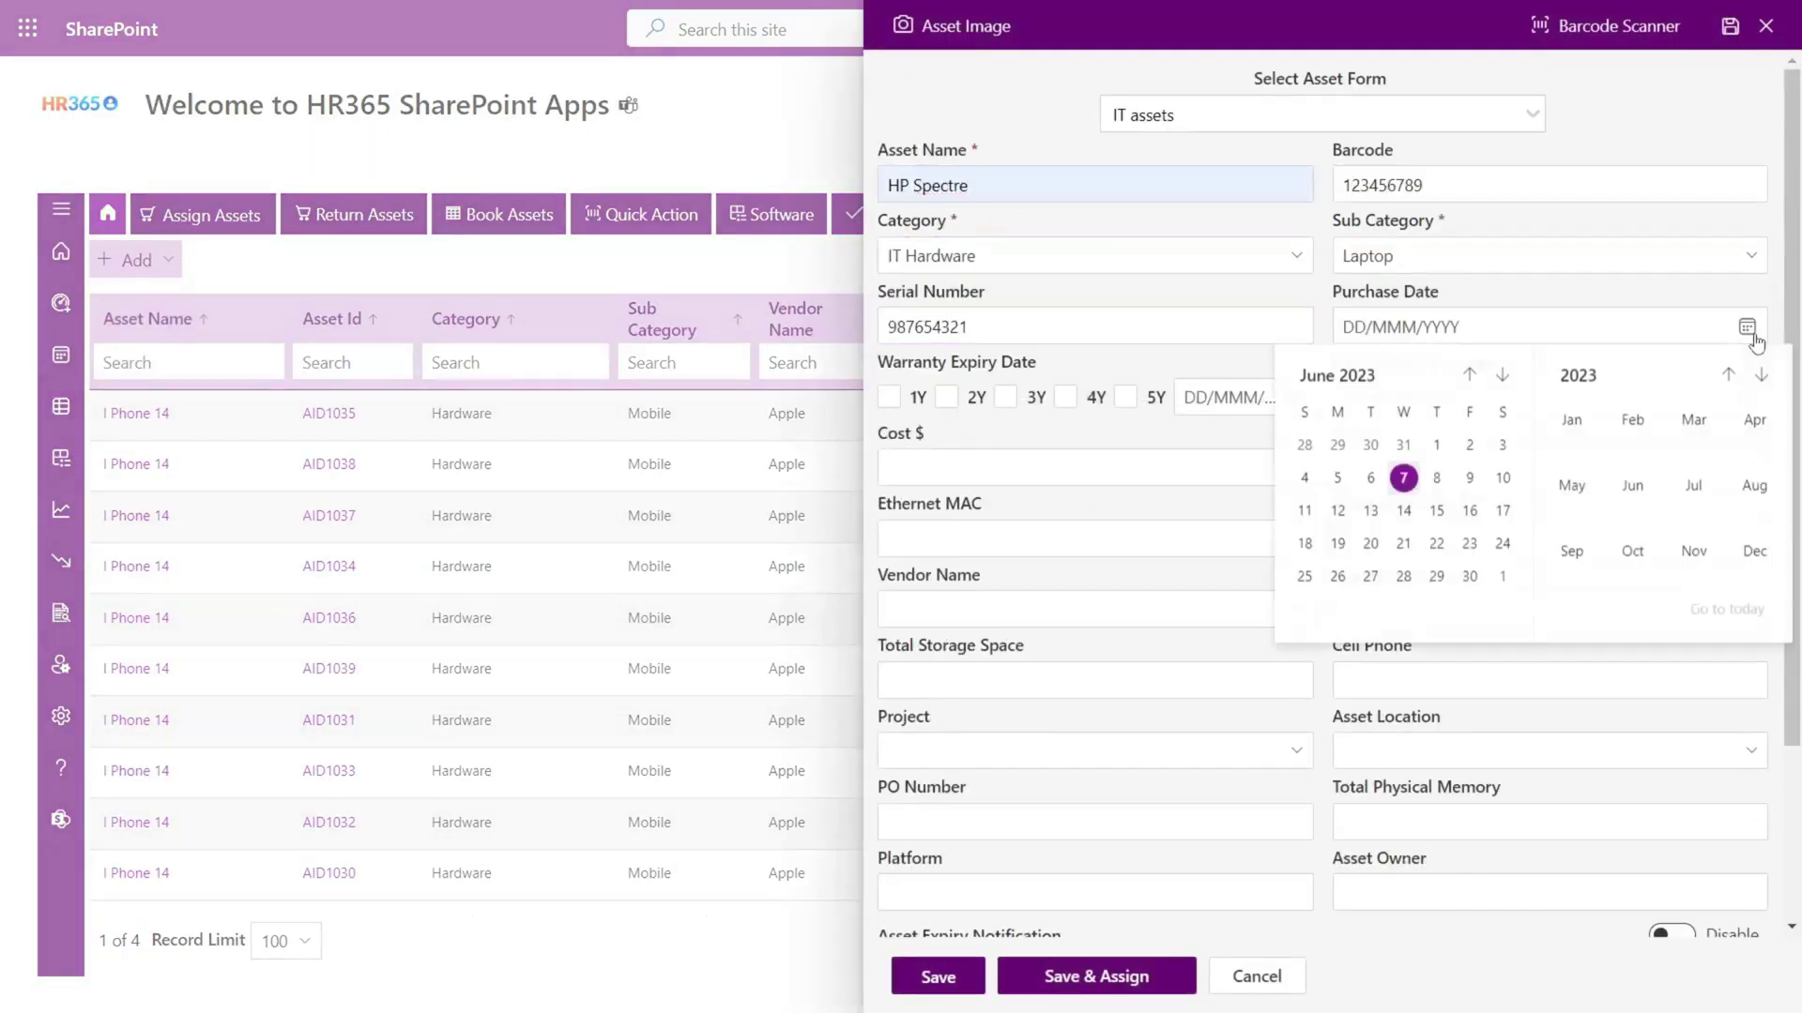
pyautogui.click(1404, 528)
pyautogui.click(1746, 397)
# Set project Cloud Mining and vendor HP, then save the HP Spectre asset
pyautogui.click(1436, 644)
pyautogui.click(1263, 751)
pyautogui.click(939, 794)
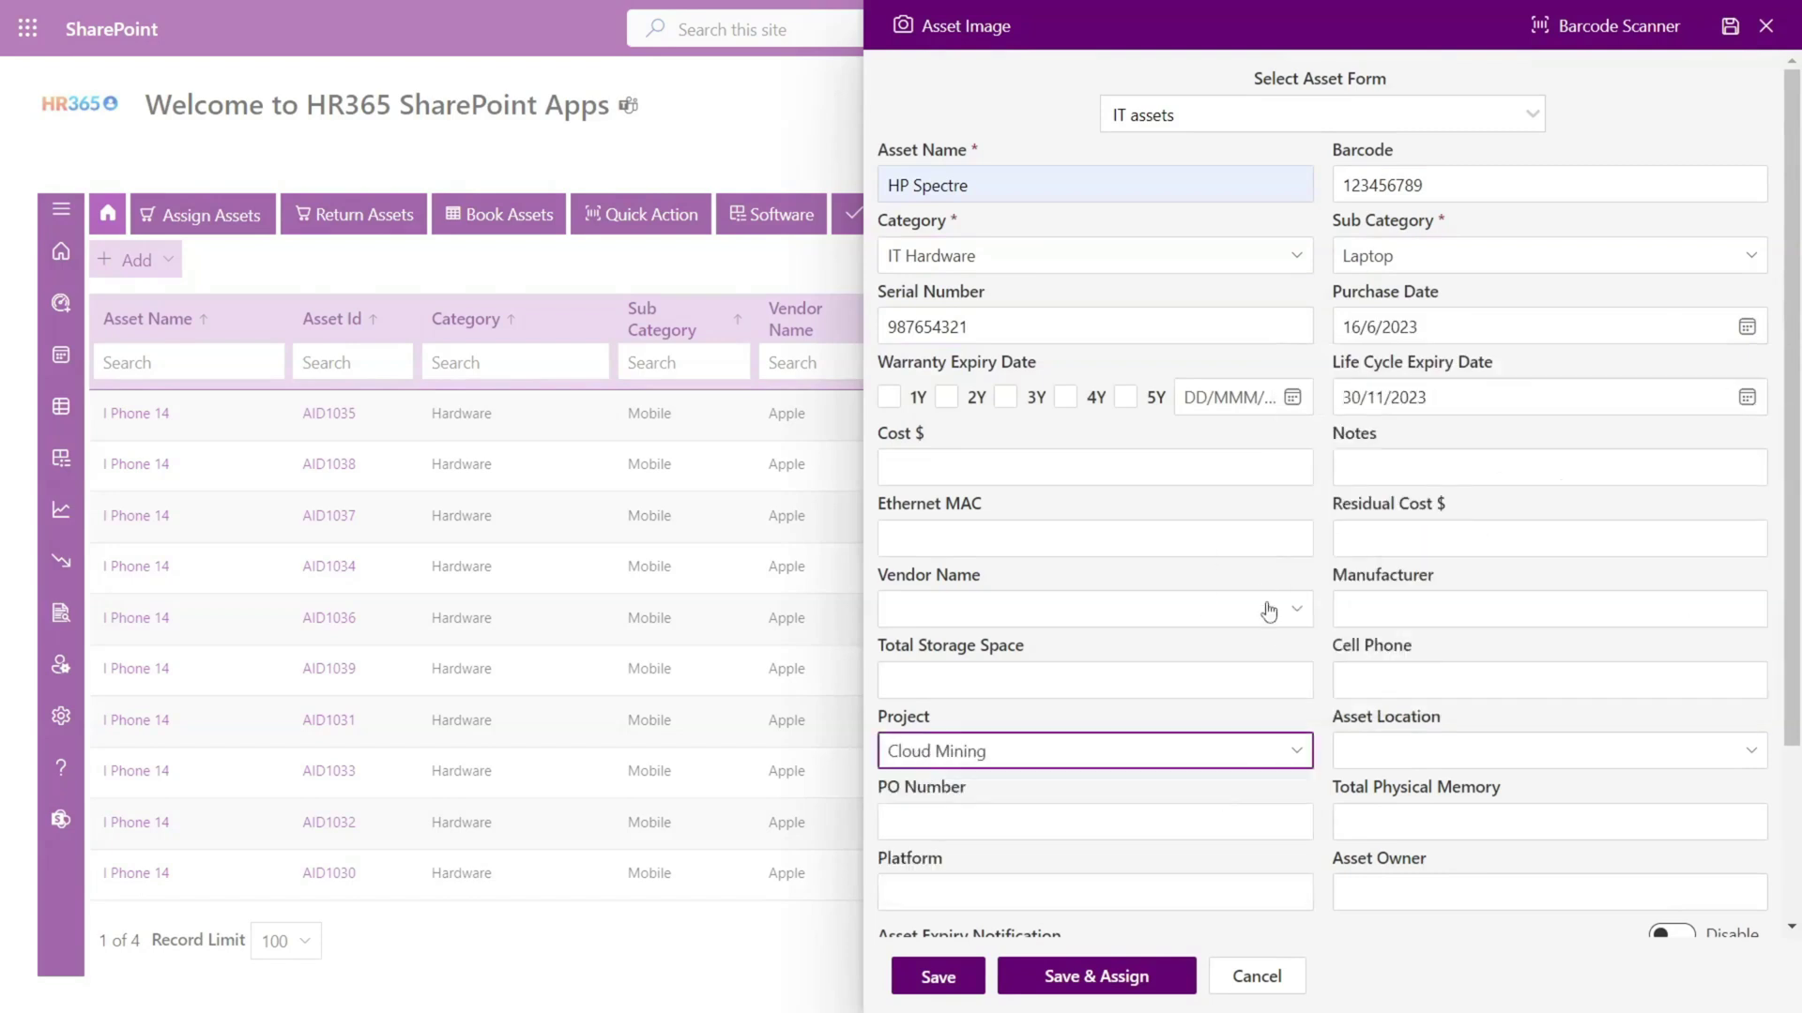
pyautogui.click(1270, 609)
pyautogui.click(939, 646)
pyautogui.click(973, 991)
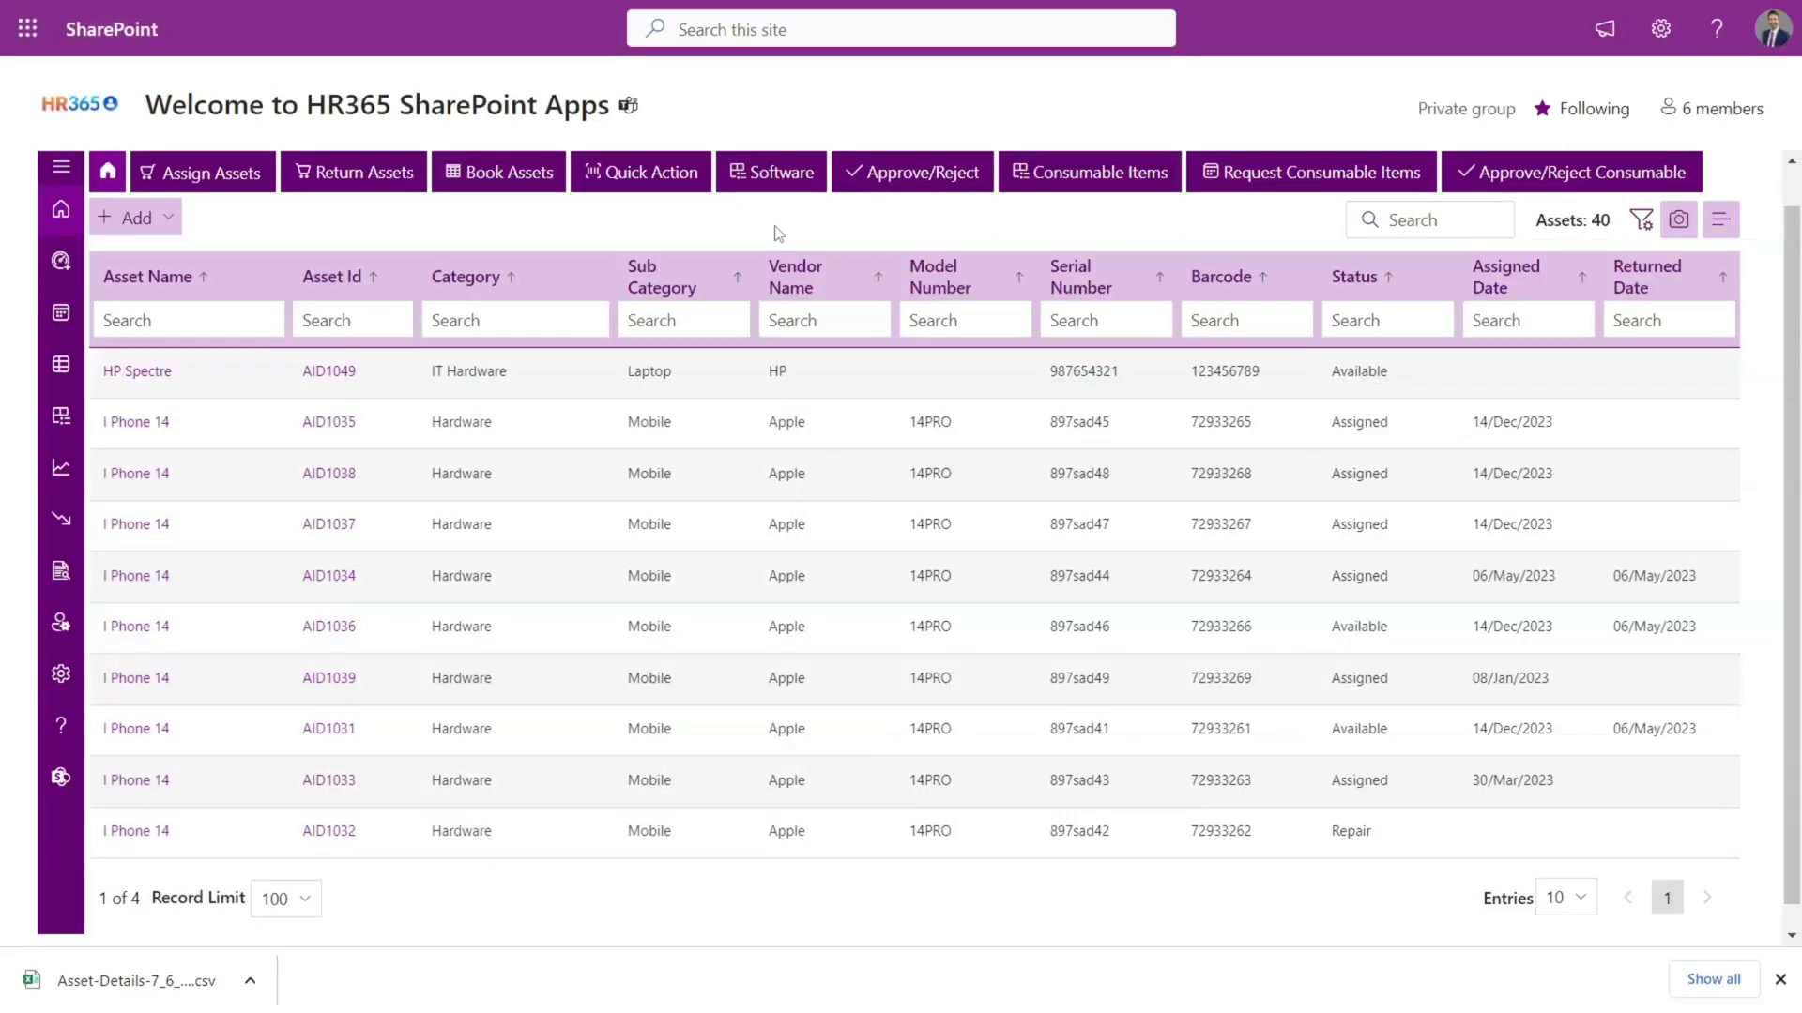
# Start a bulk asset import and attach the downloaded asset CSV
pyautogui.click(167, 225)
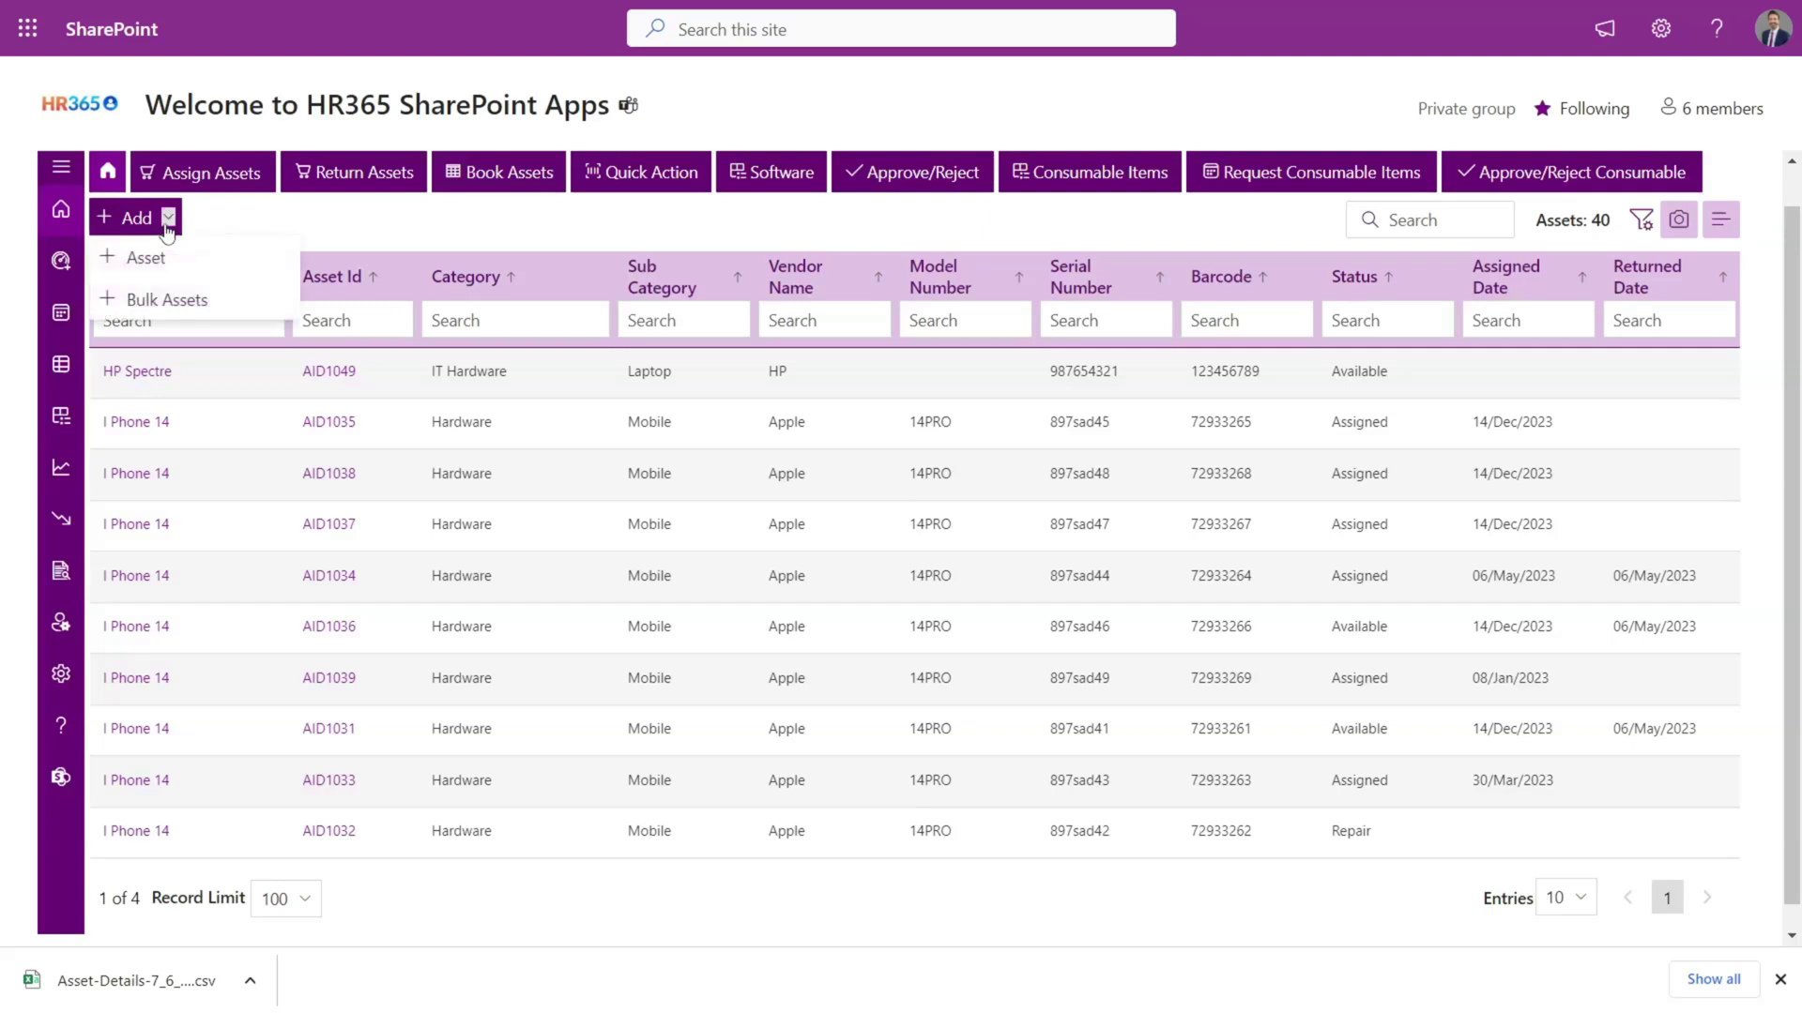
pyautogui.click(178, 299)
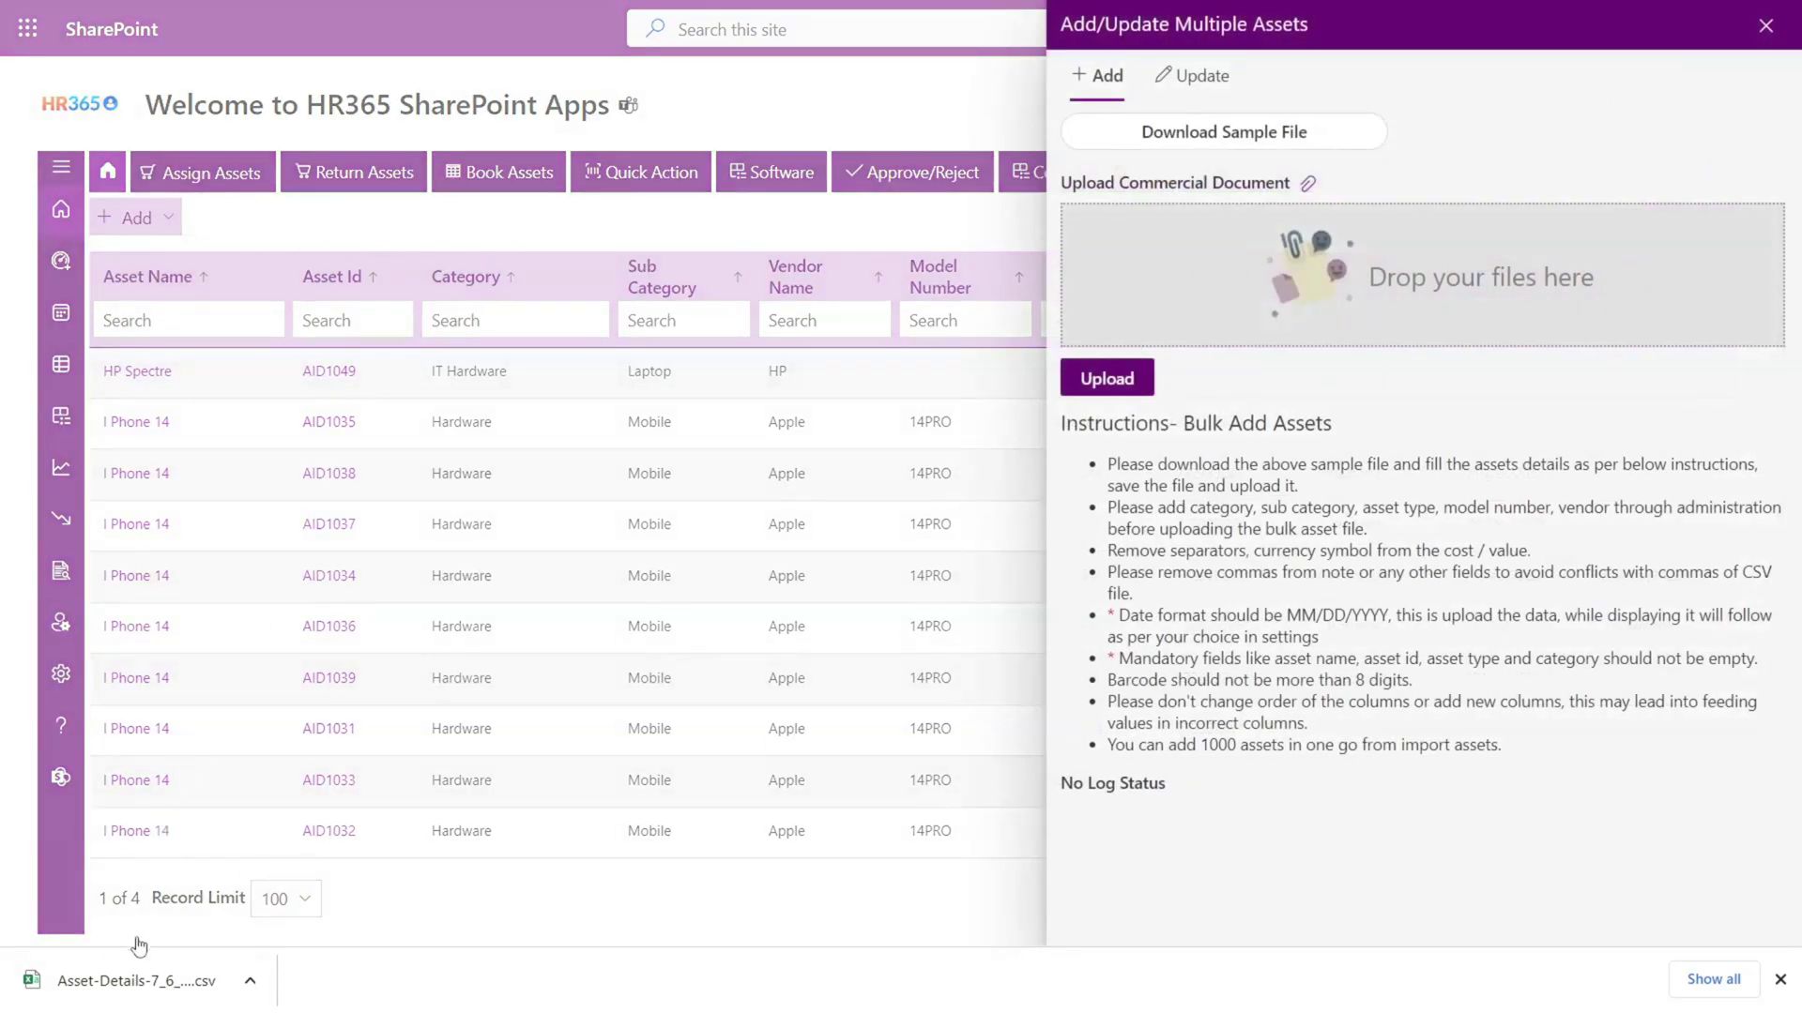
pyautogui.moveTo(139, 985); pyautogui.dragTo(1270, 303)
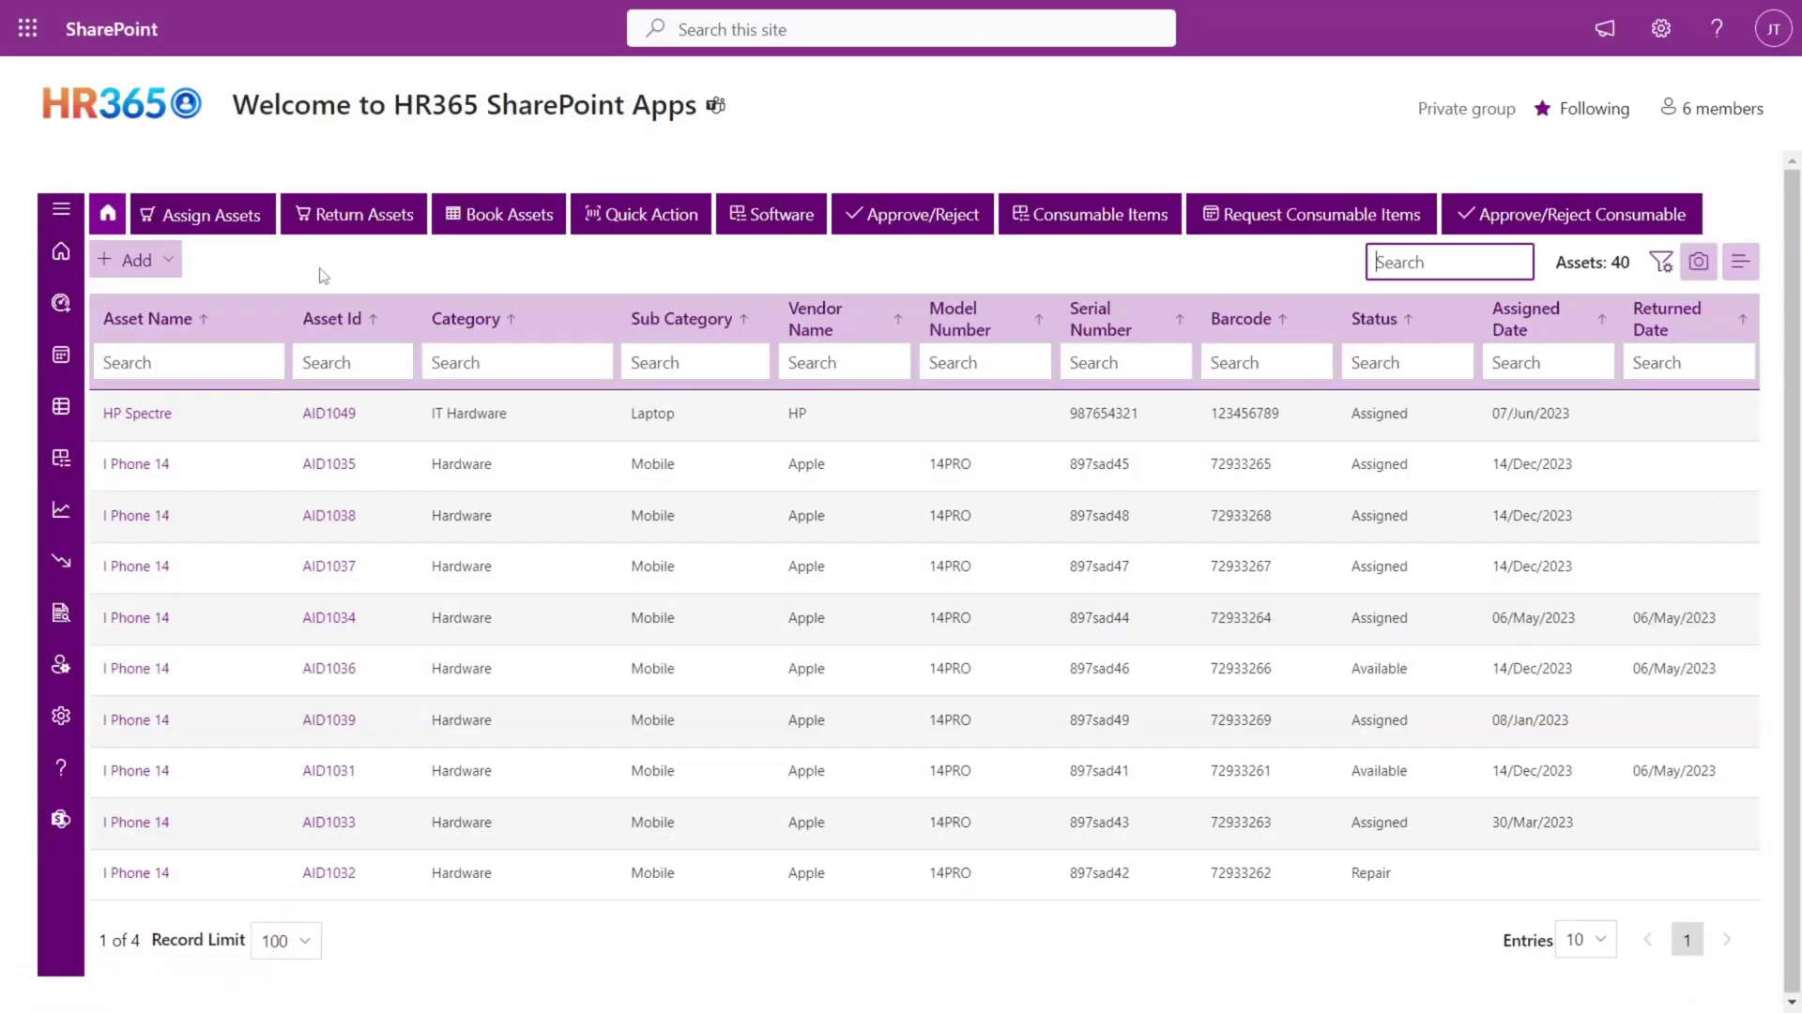
# Assign the HP Spectre laptop to the suggested user with return date 23 June 2023
pyautogui.click(223, 229)
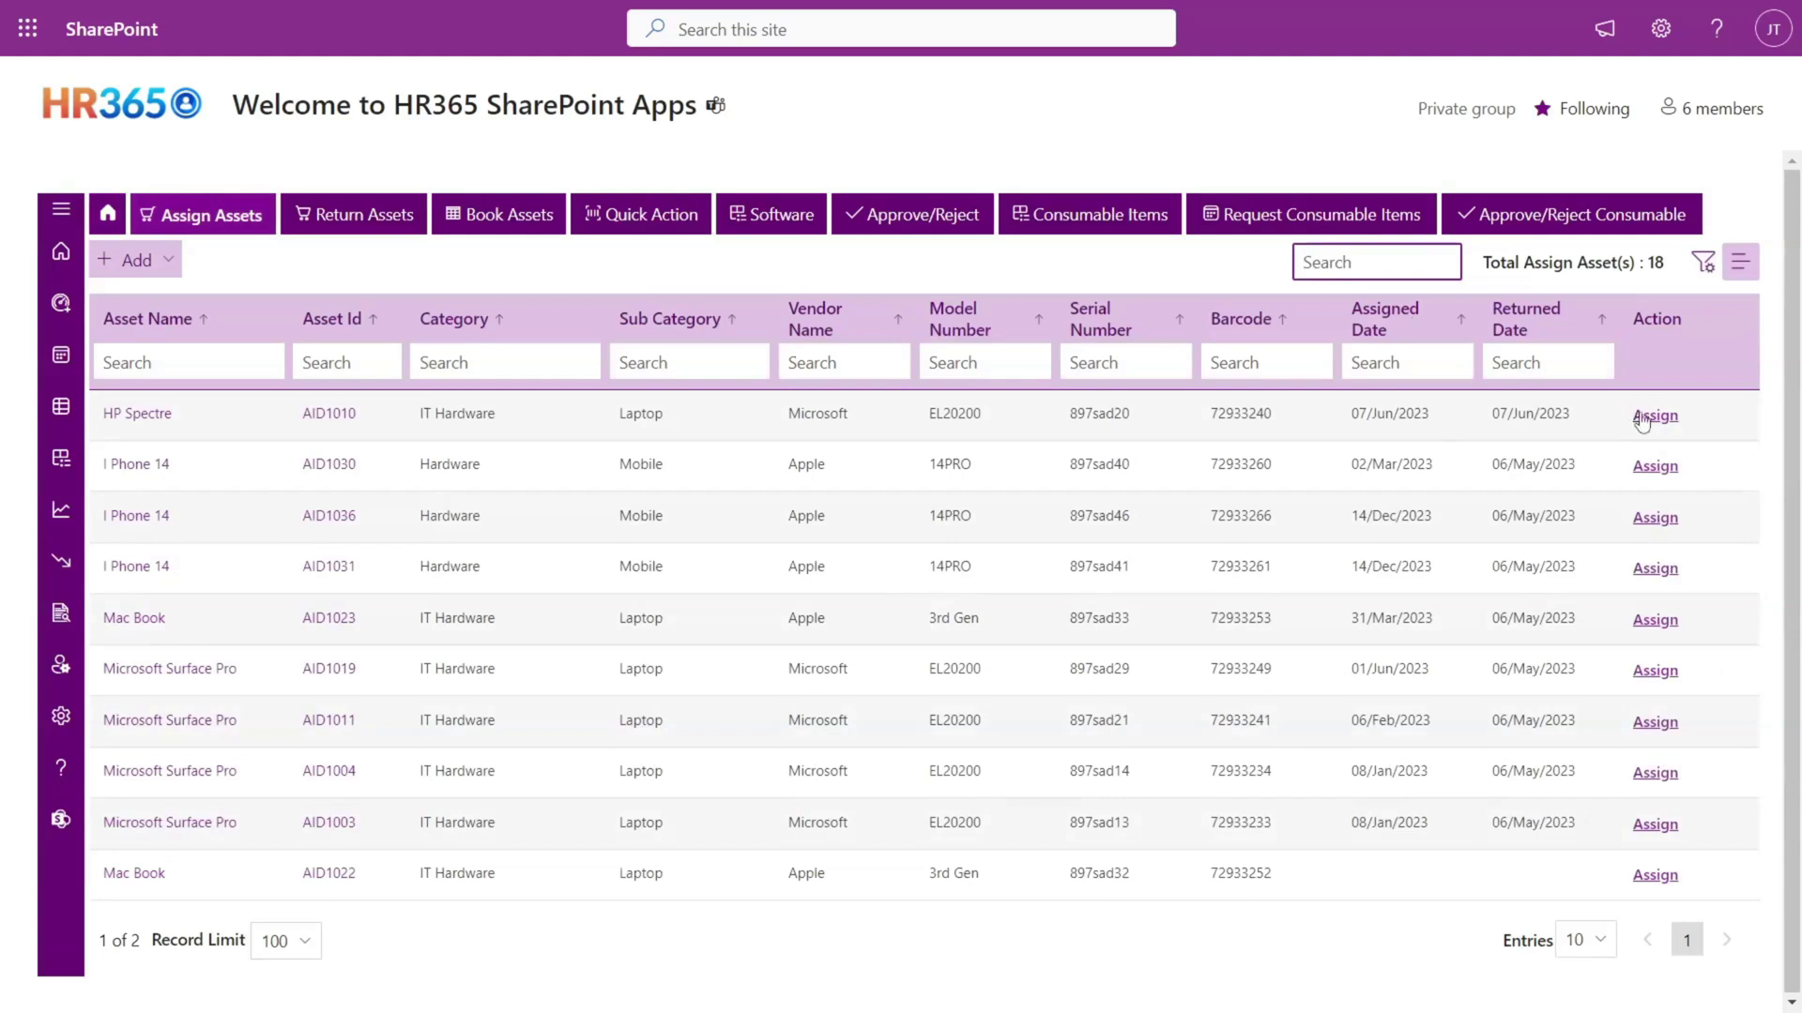
pyautogui.click(1642, 416)
pyautogui.click(1587, 150)
pyautogui.write('Adele Vance')
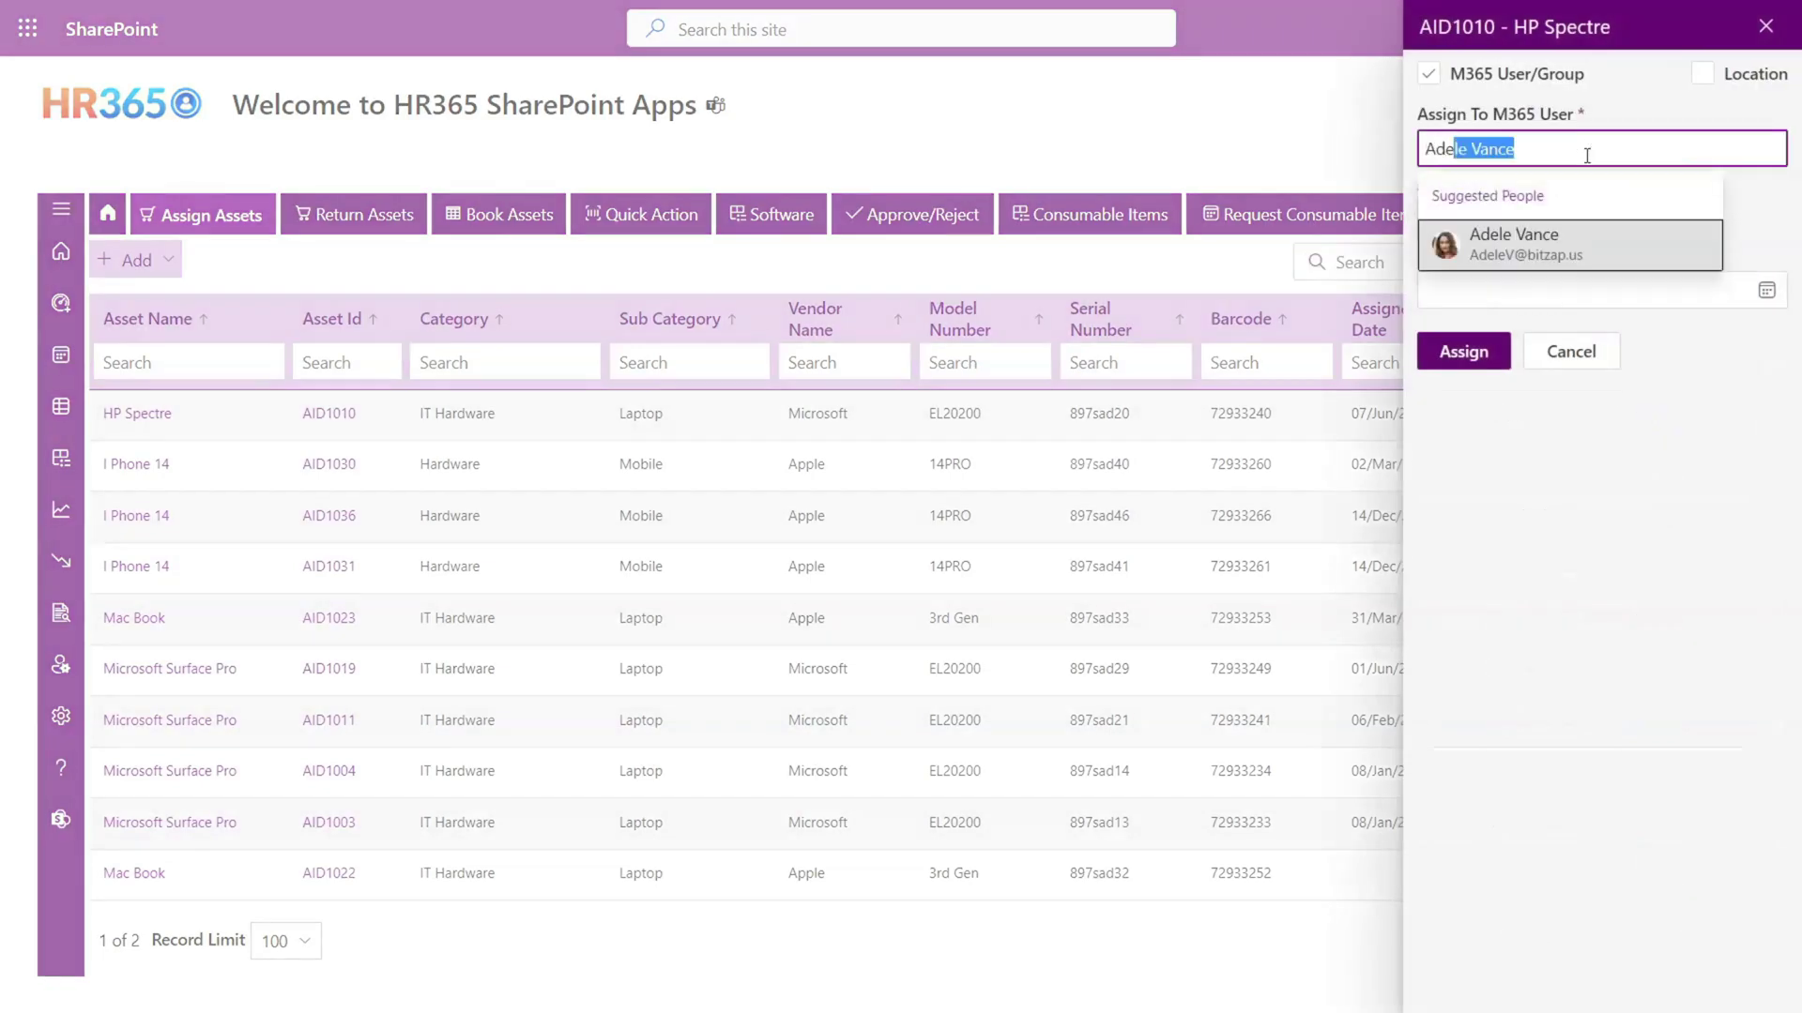
pyautogui.press('Return')
pyautogui.click(1767, 290)
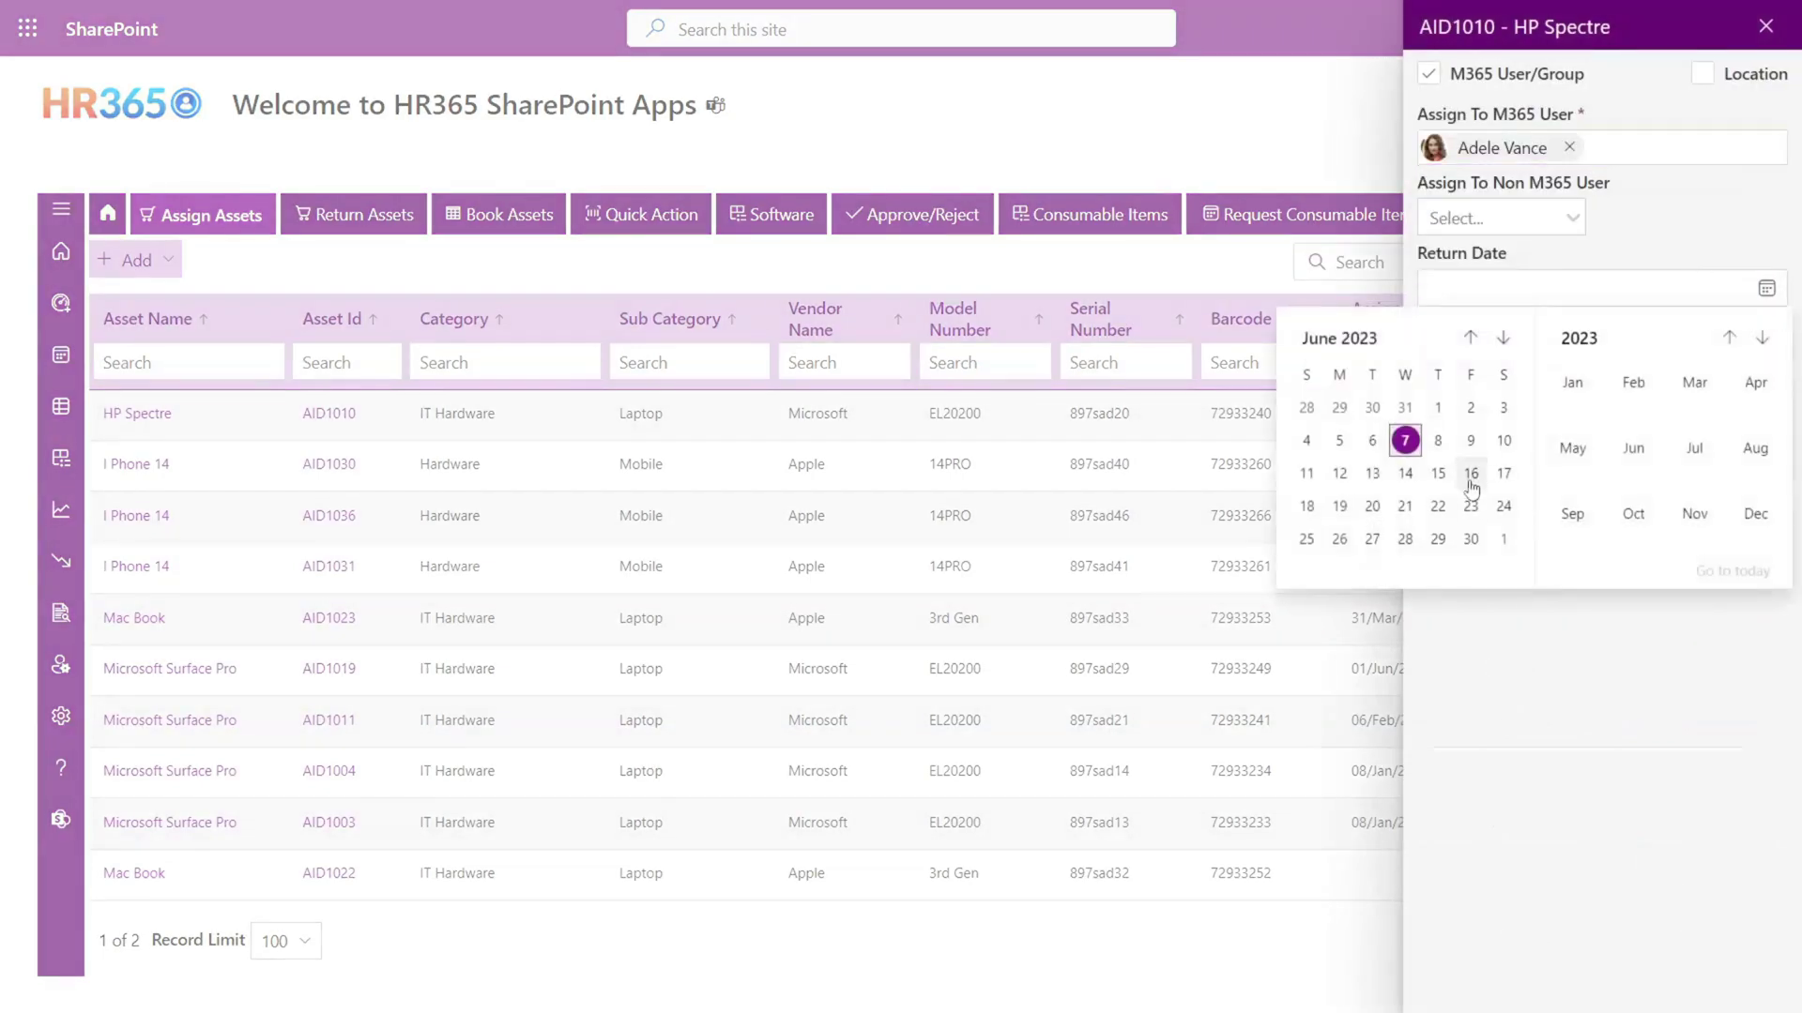
pyautogui.click(1471, 474)
pyautogui.click(1435, 354)
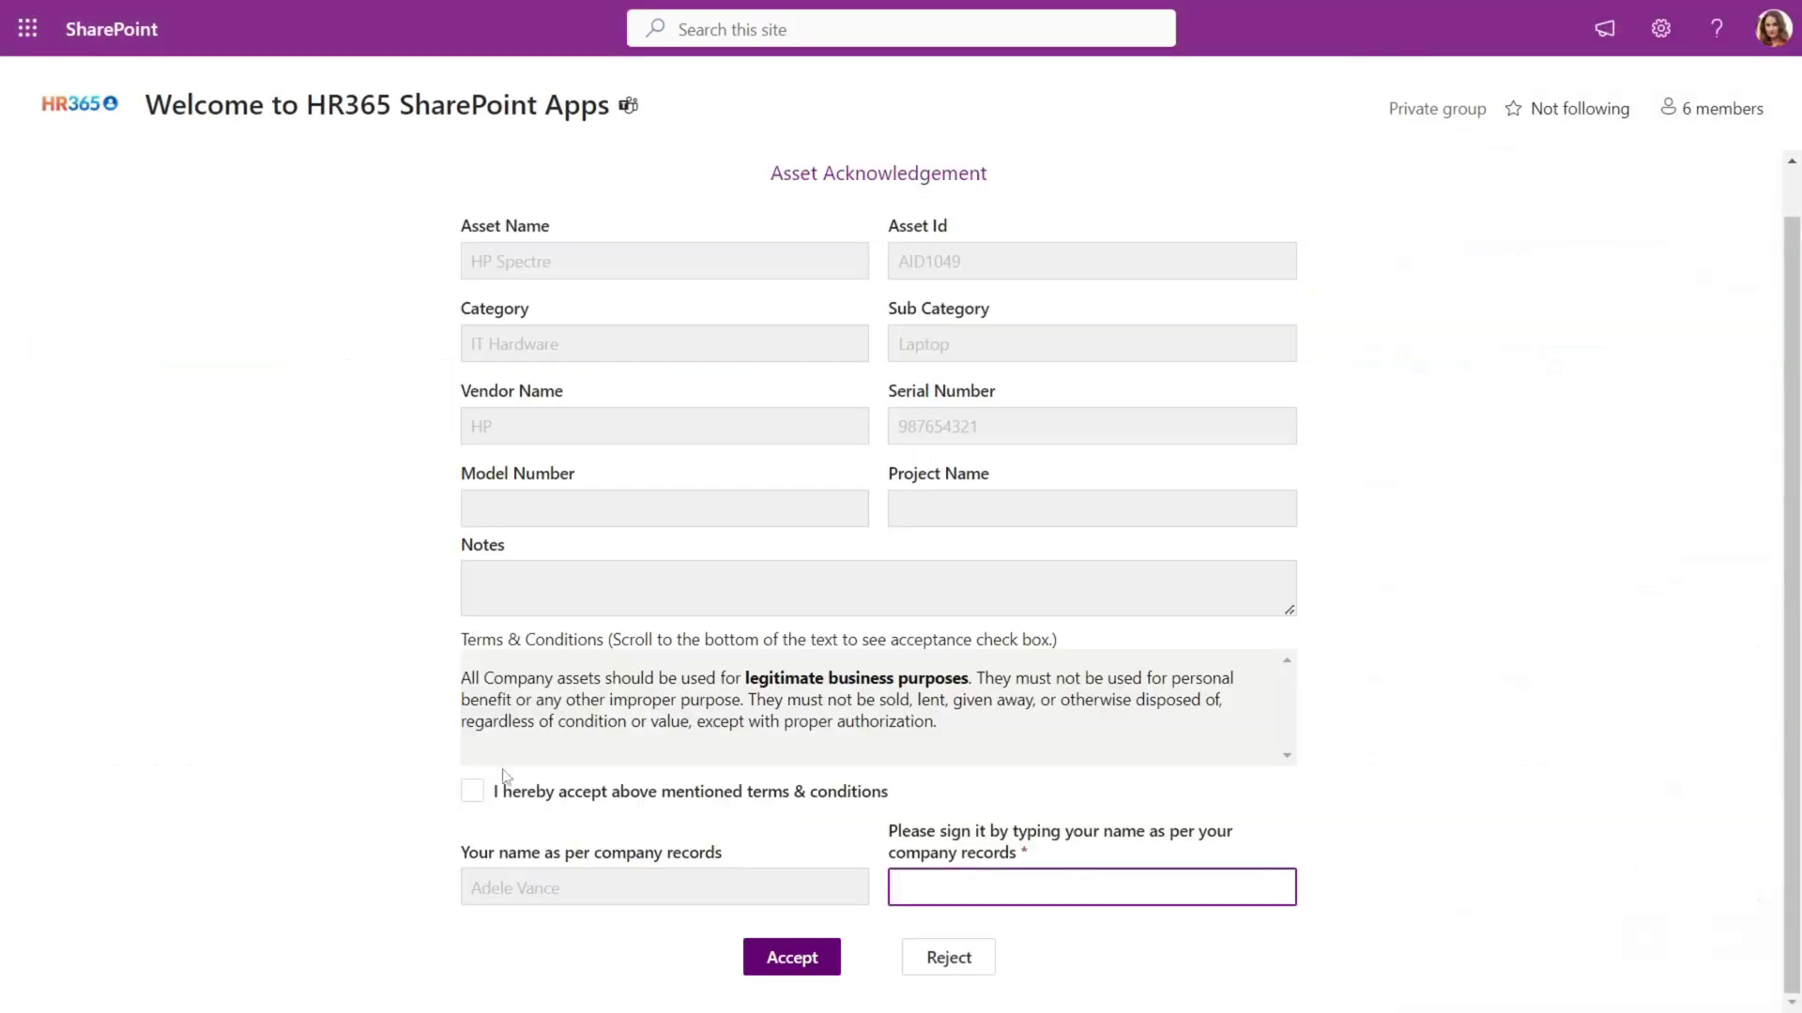
# As recipient, agree to the terms, sign as 'Adele Vance' and accept the laptop
pyautogui.click(472, 796)
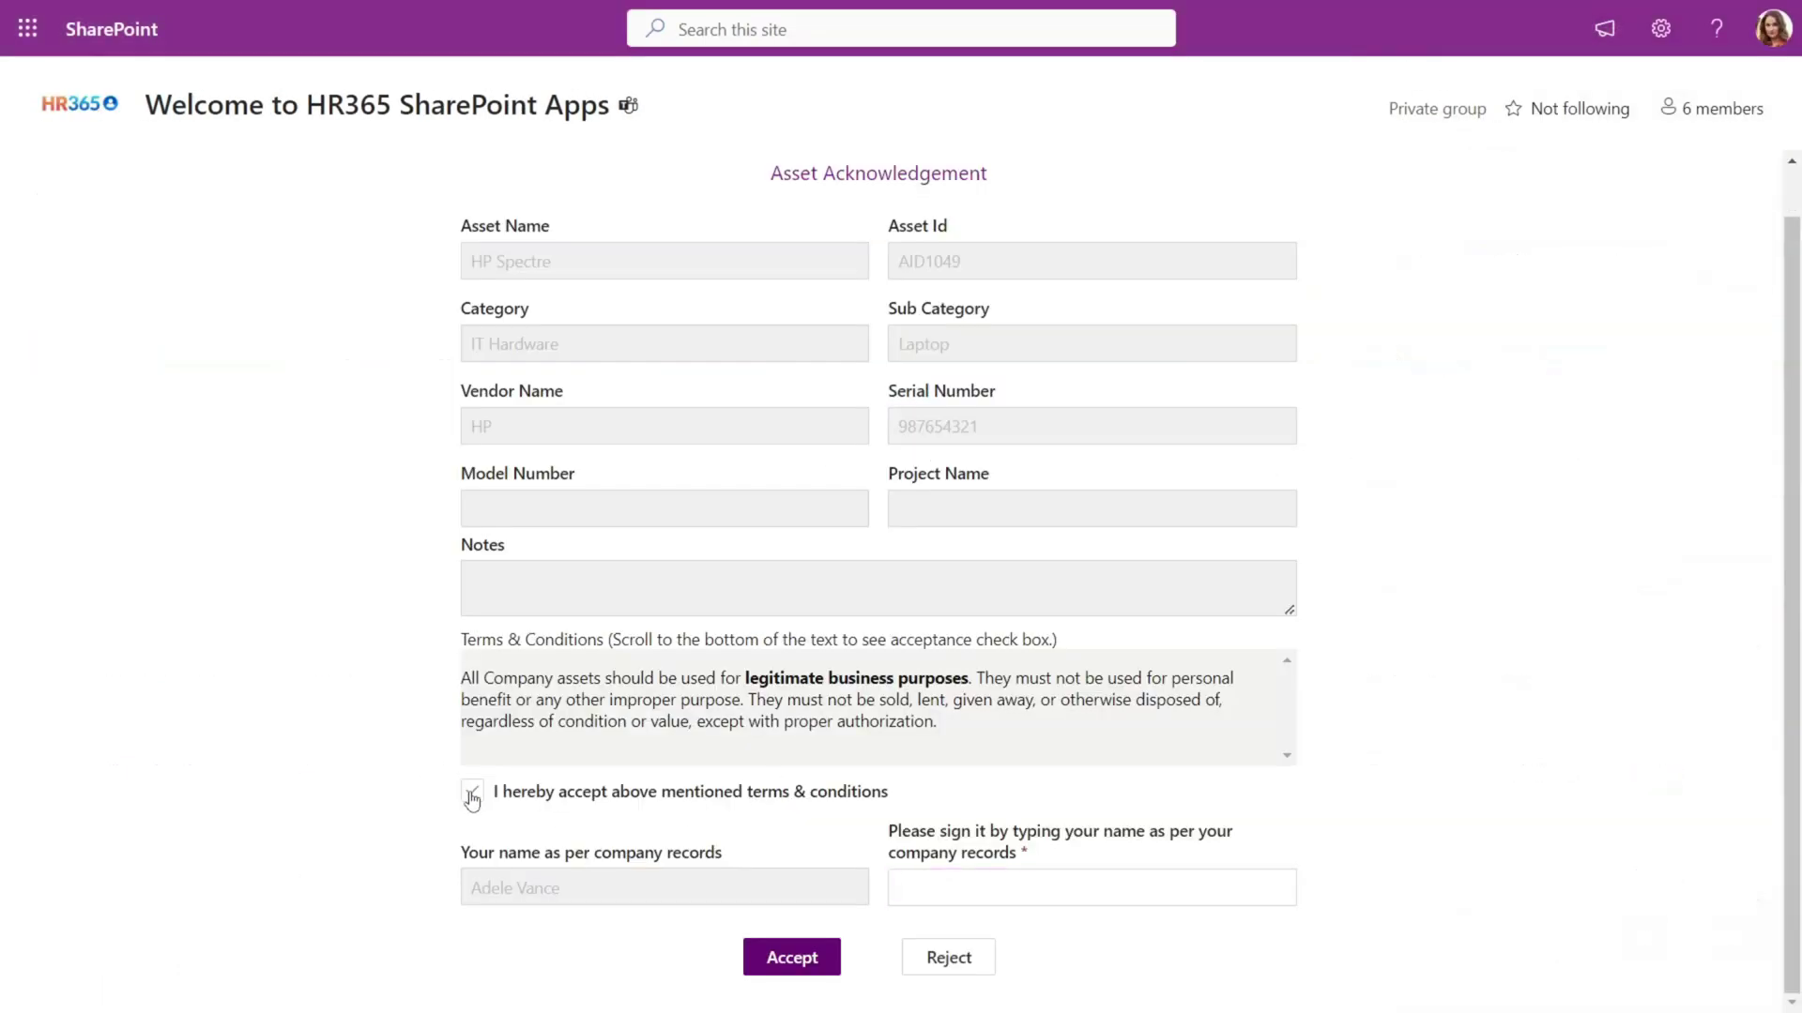
pyautogui.click(1008, 890)
pyautogui.write('Adele ')
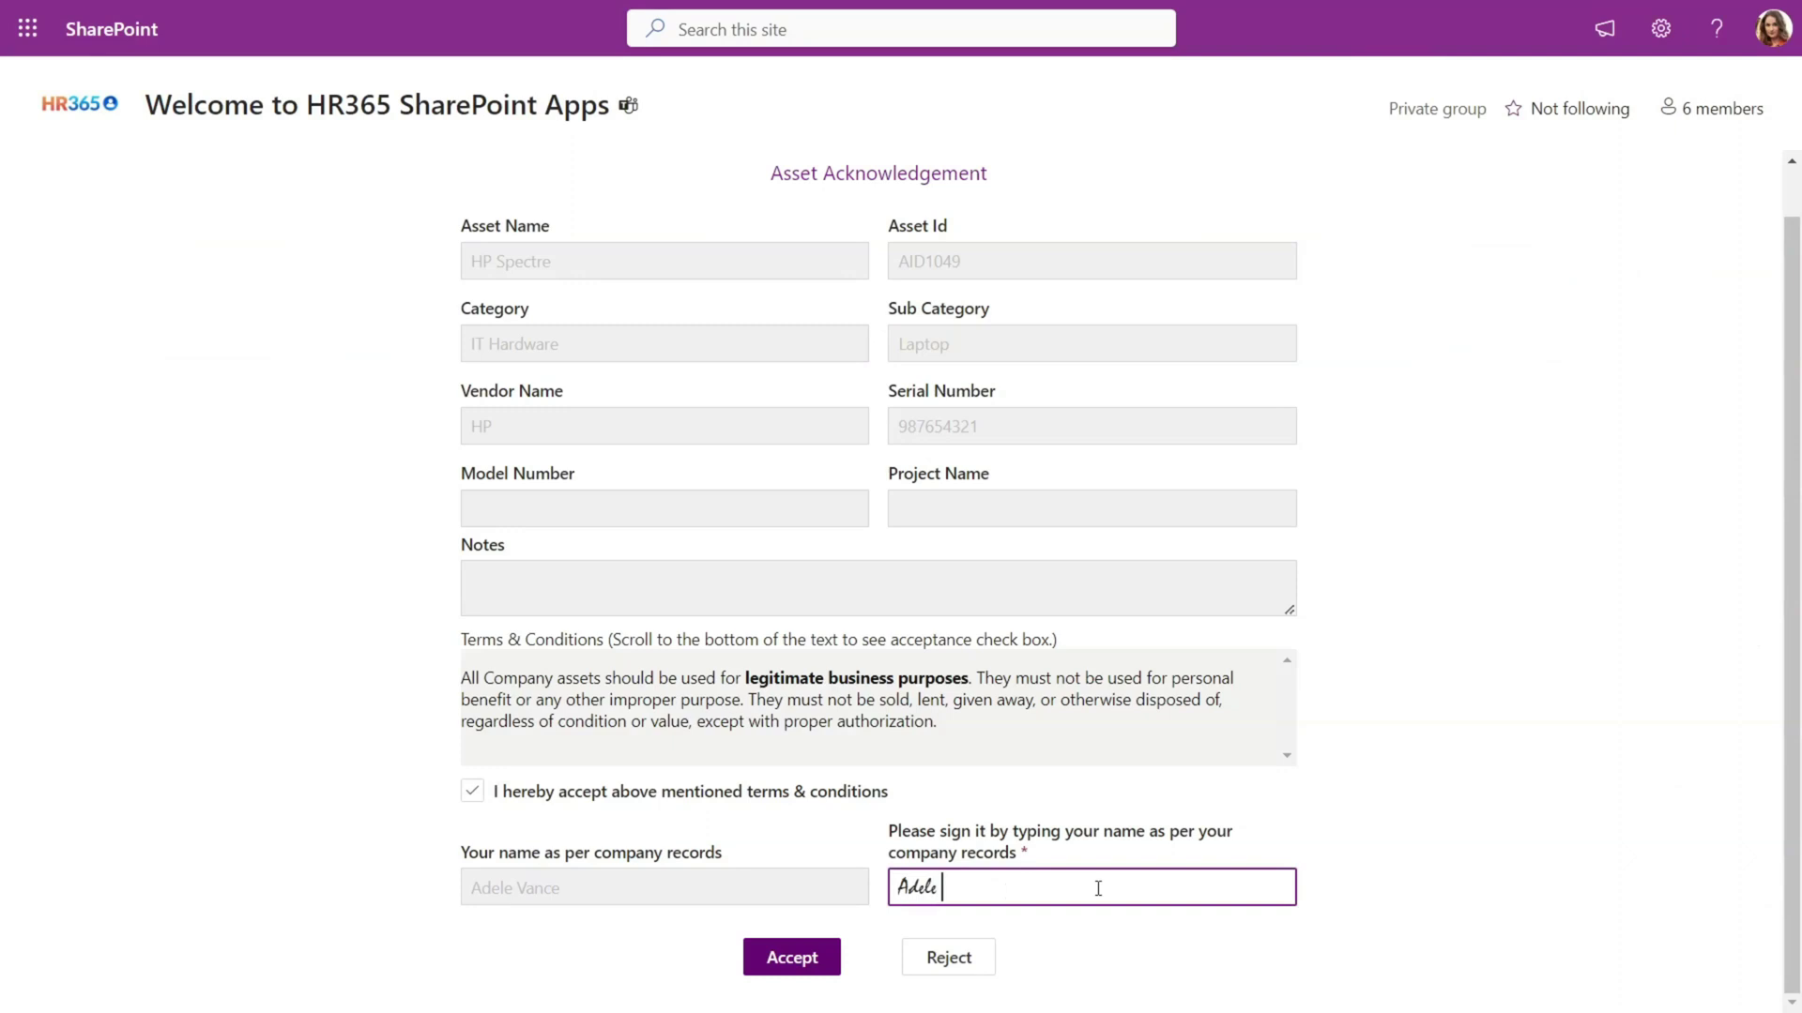
pyautogui.write('Vance')
pyautogui.click(805, 957)
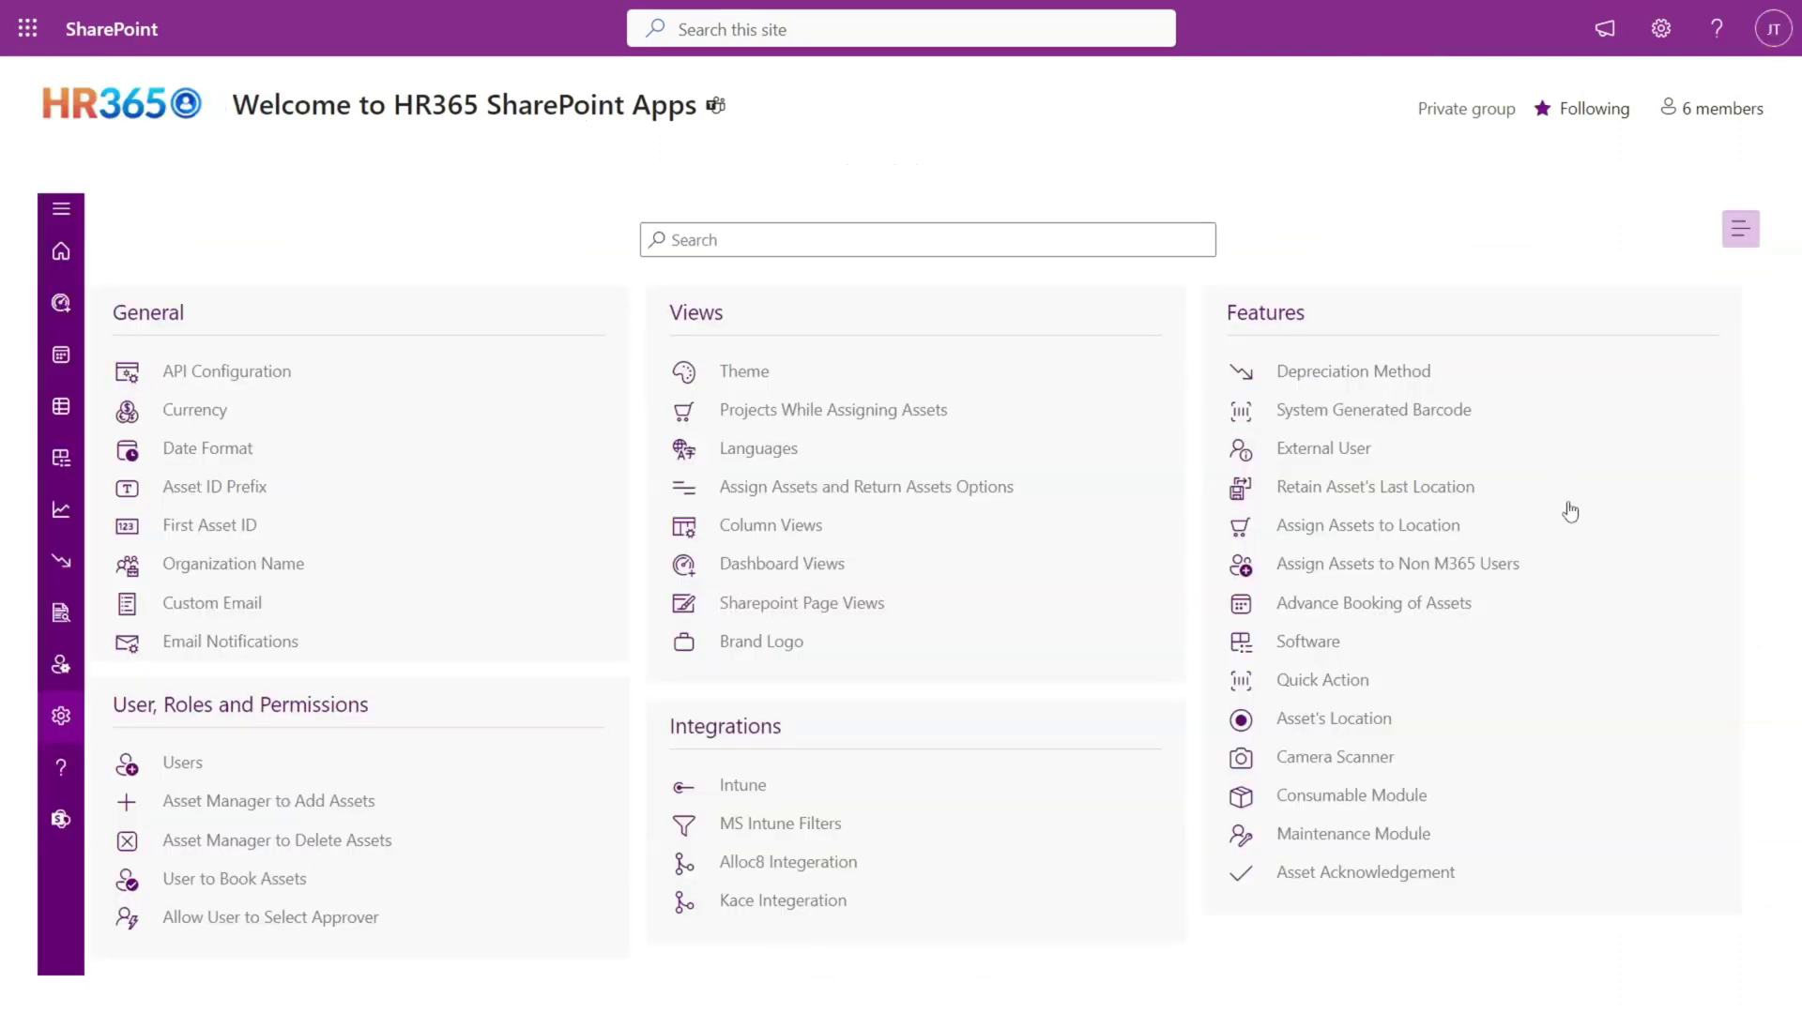
# Save the asset acknowledgement settings in Features, then begin returning HP Spectre AID1049
pyautogui.click(1568, 511)
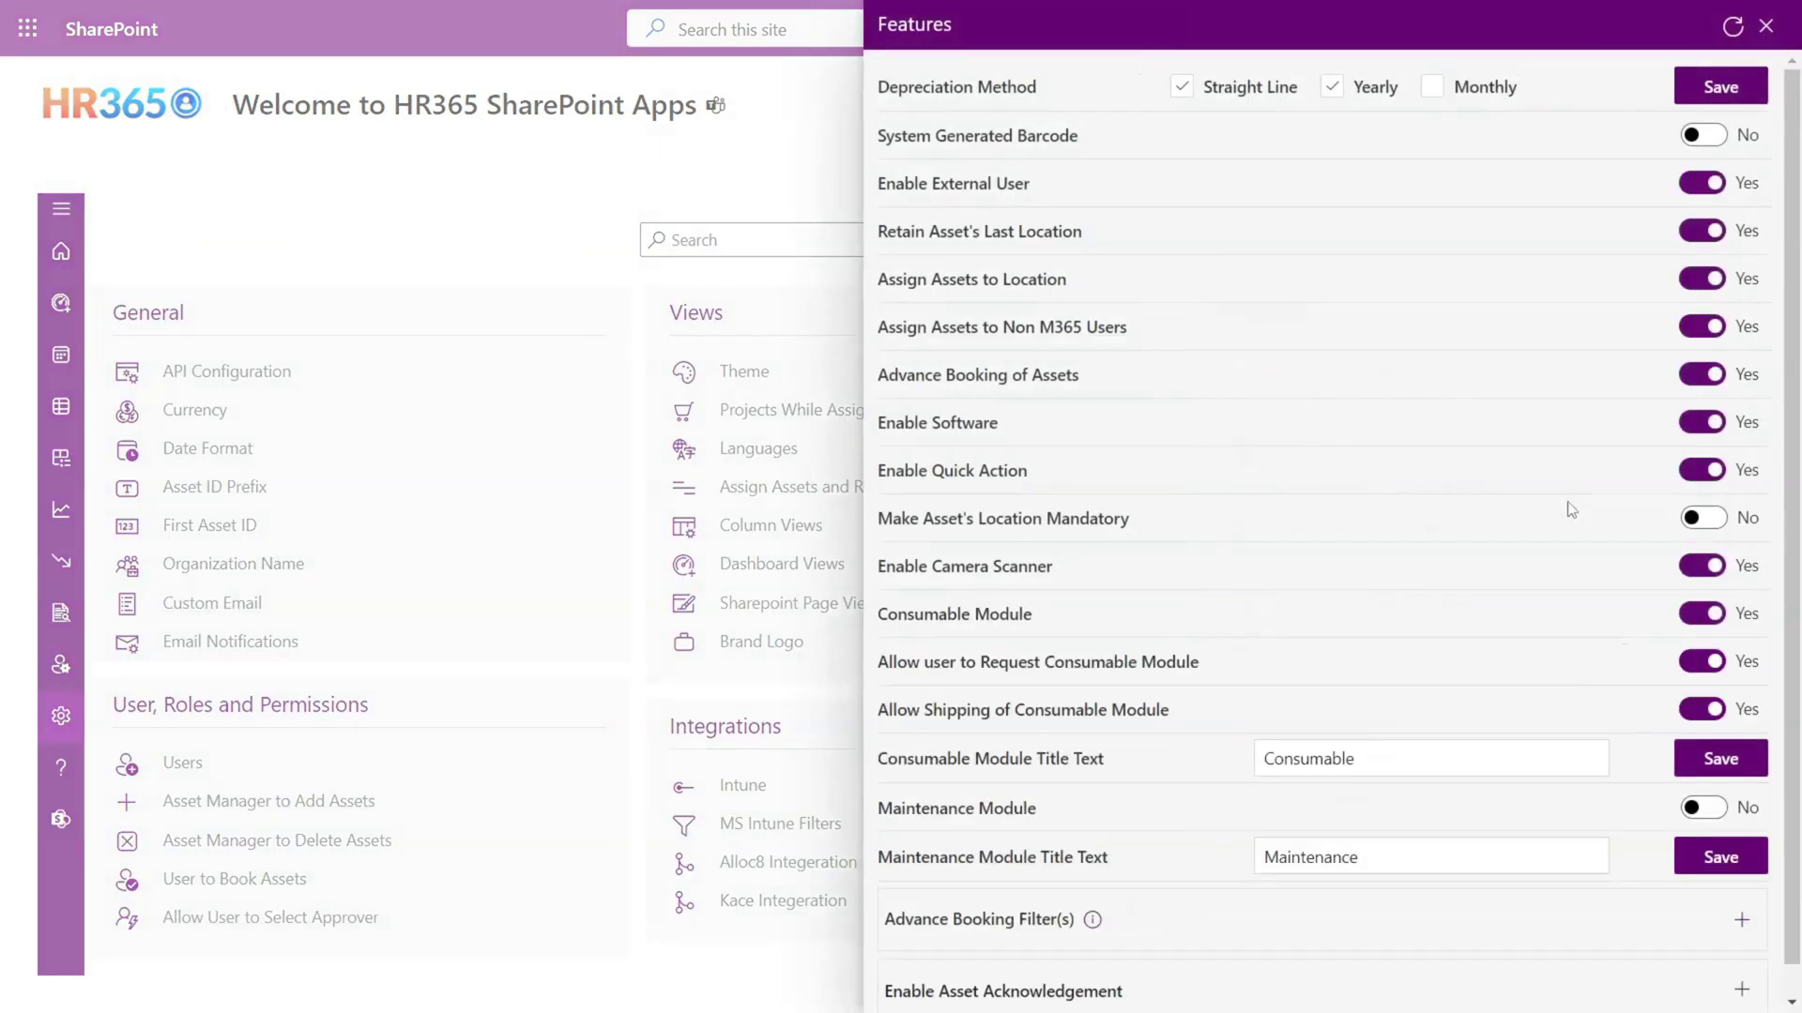
pyautogui.scroll(-1, 1571, 510)
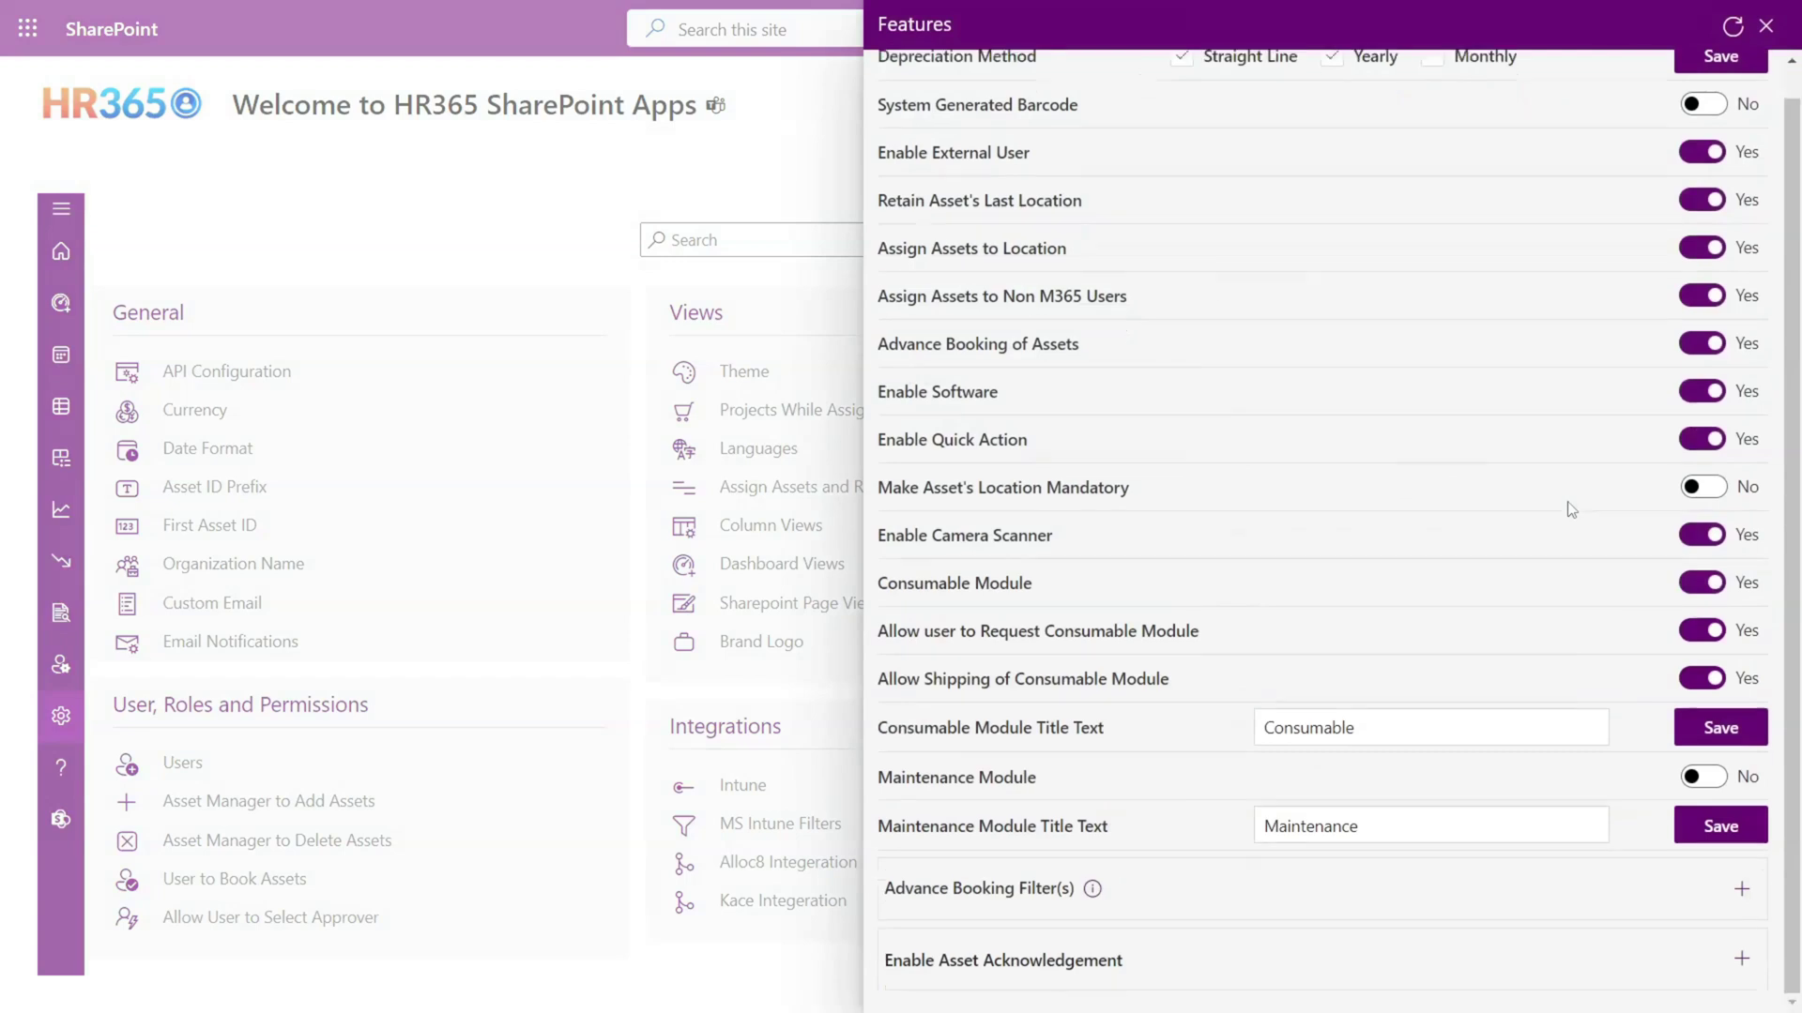
pyautogui.click(1741, 958)
pyautogui.scroll(-3, 1743, 966)
pyautogui.click(1700, 969)
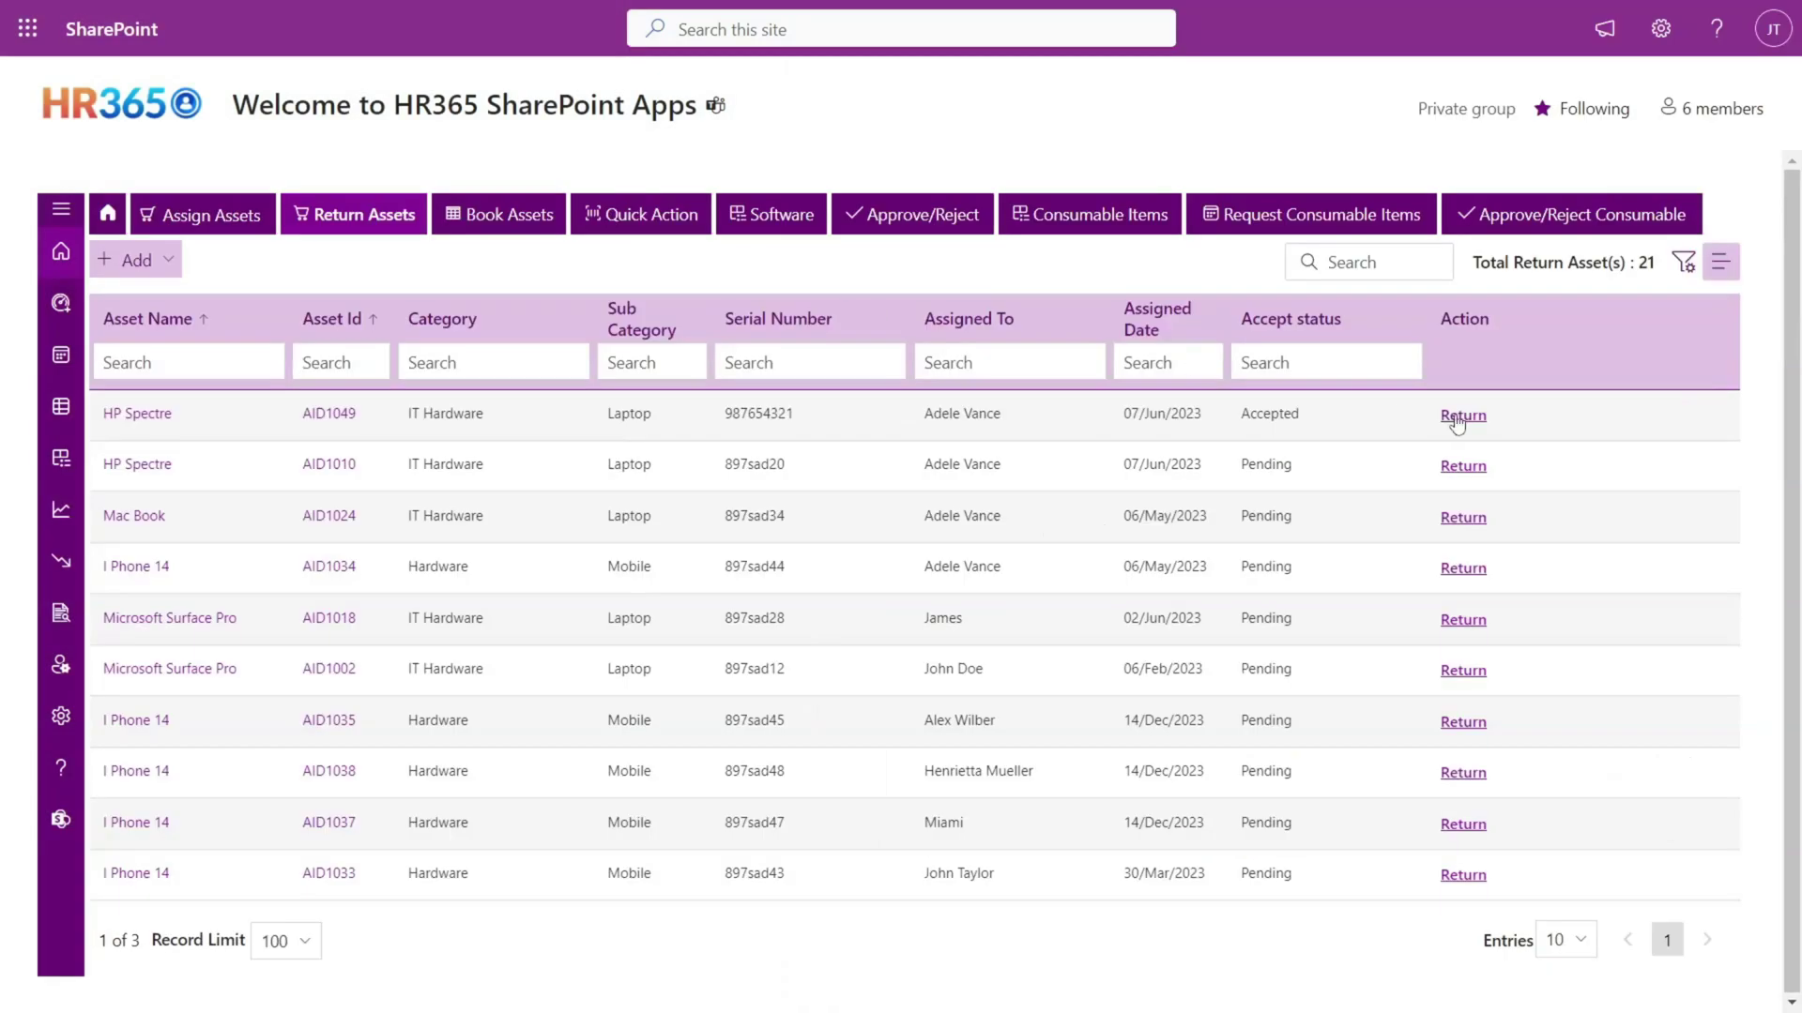
pyautogui.click(1455, 417)
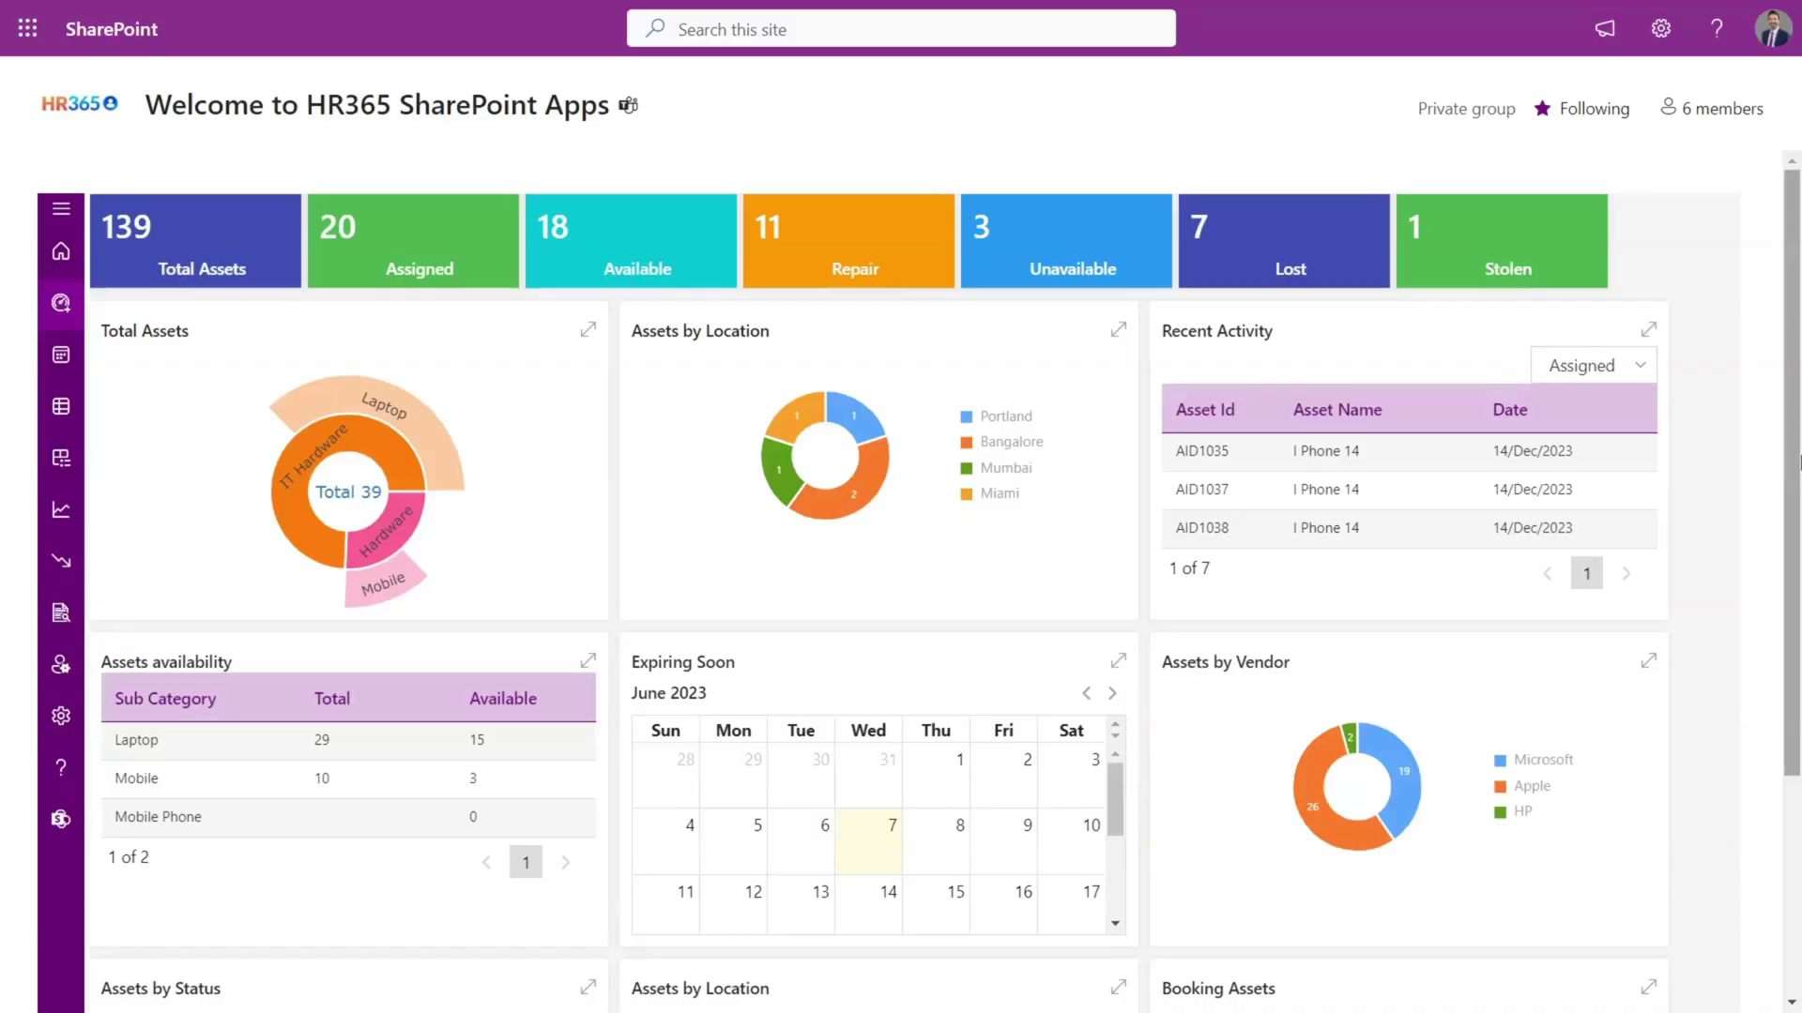
# Check which widgets the second row holds in the dashboard layout settings
pyautogui.moveTo(1800, 462); pyautogui.dragTo(1799, 678)
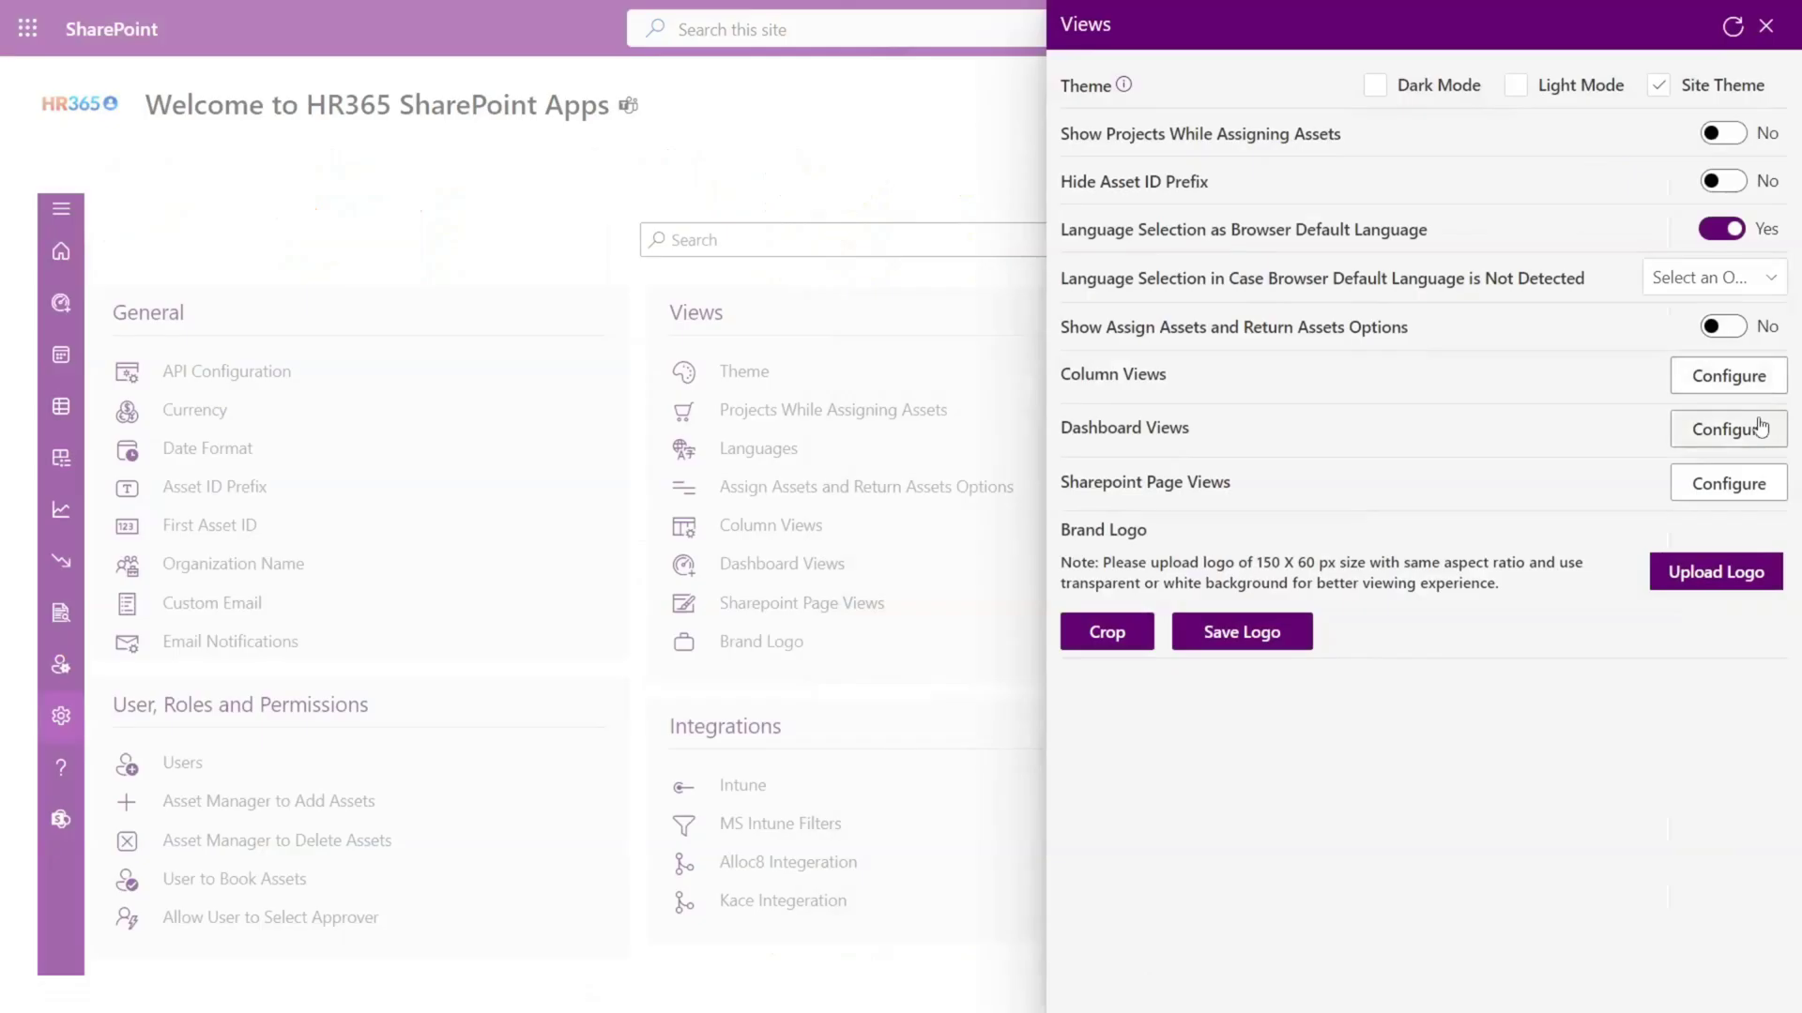
pyautogui.click(1740, 424)
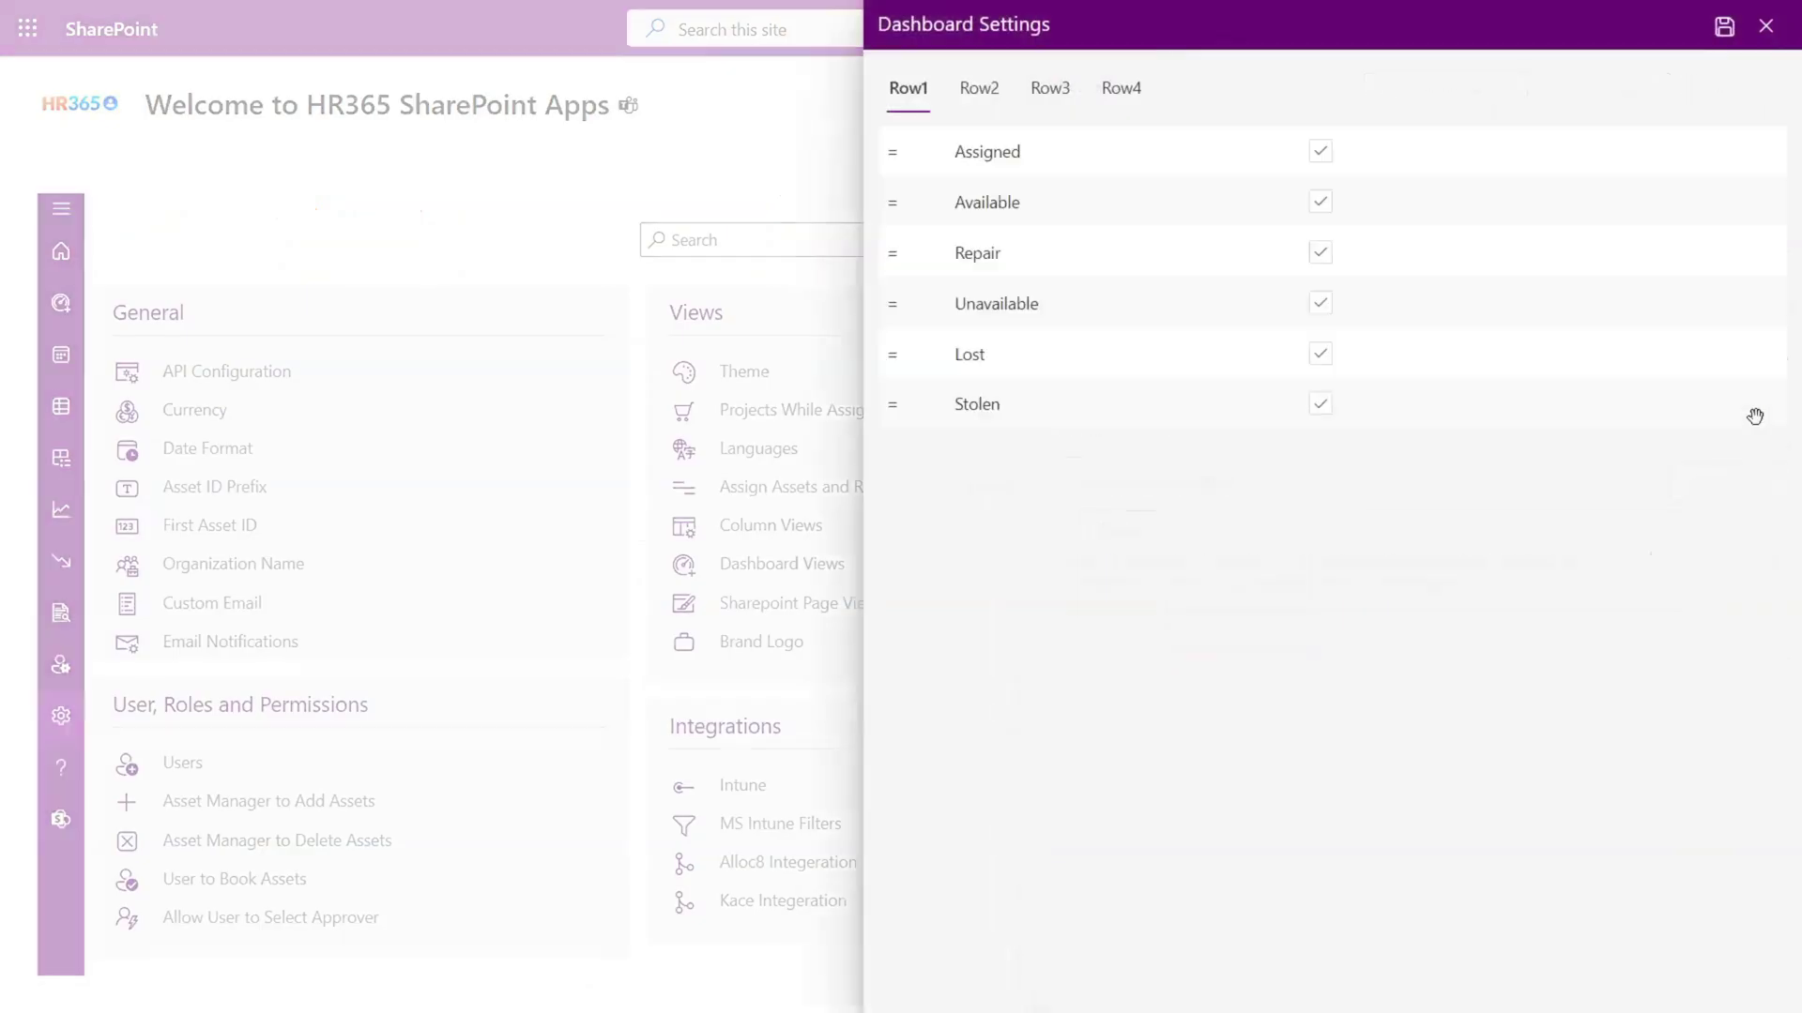
pyautogui.click(979, 88)
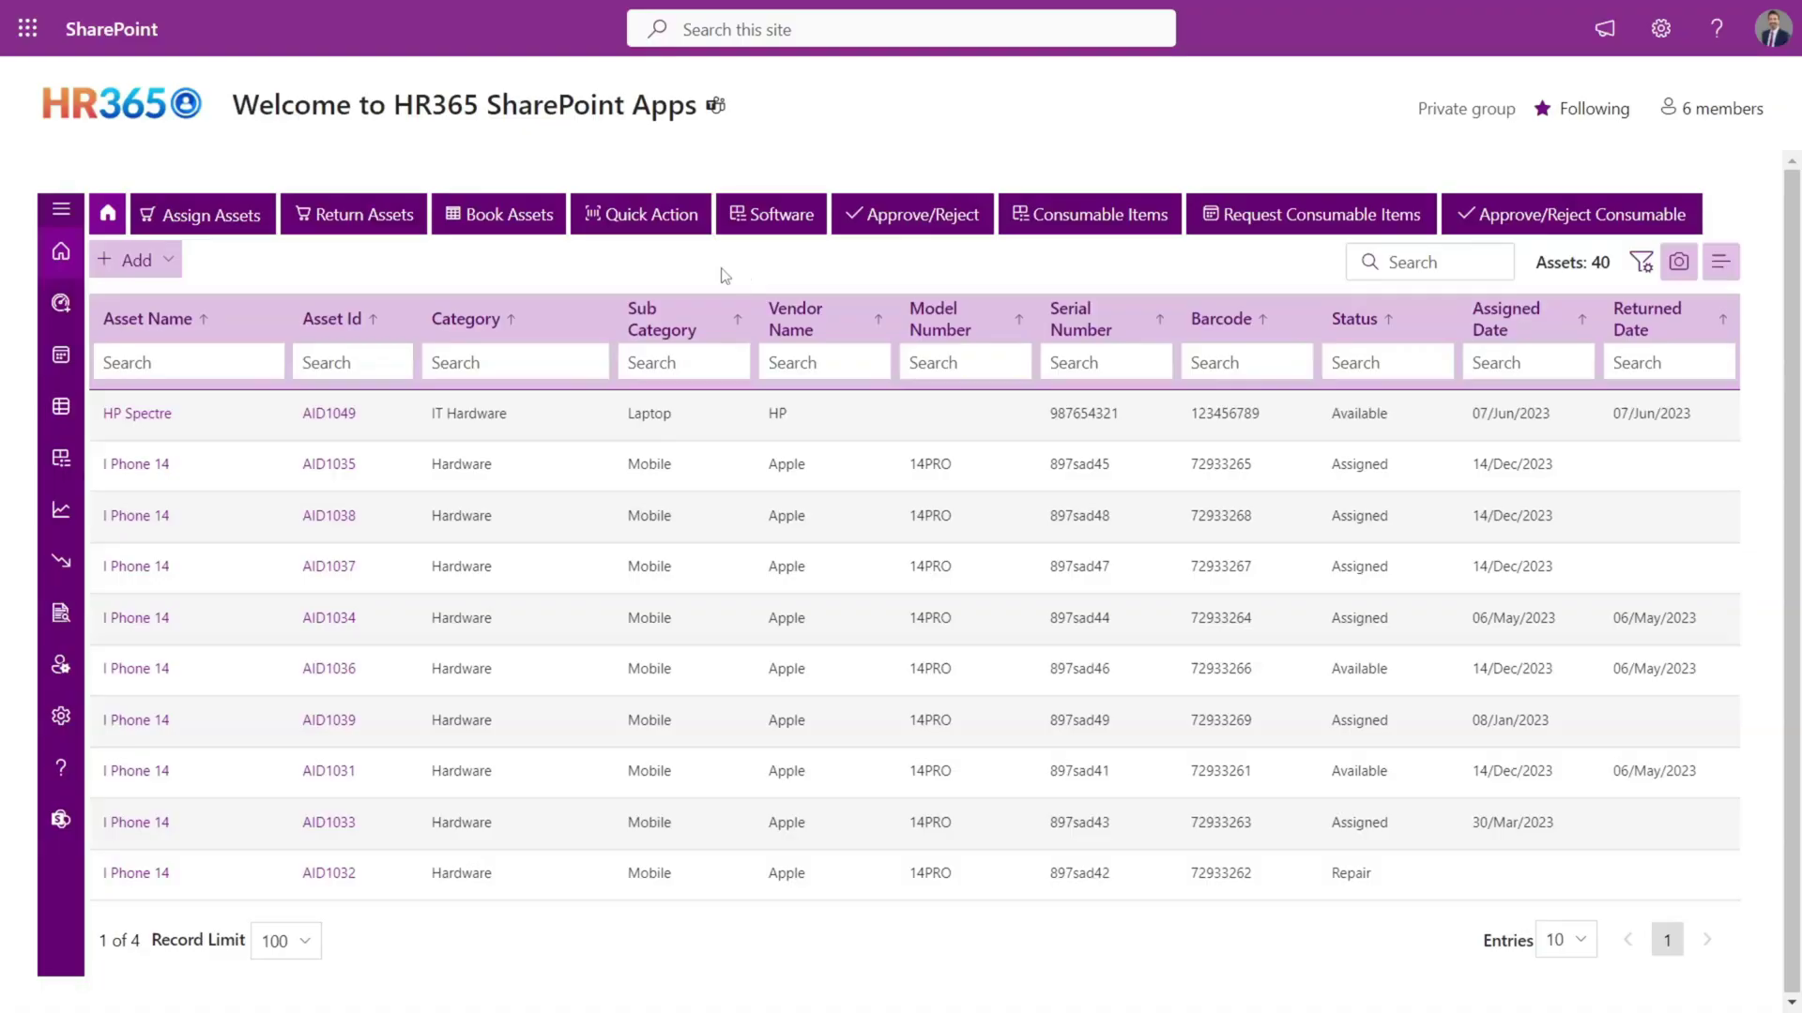
# Open the change logs and review AID1049's audit history
pyautogui.click(61, 613)
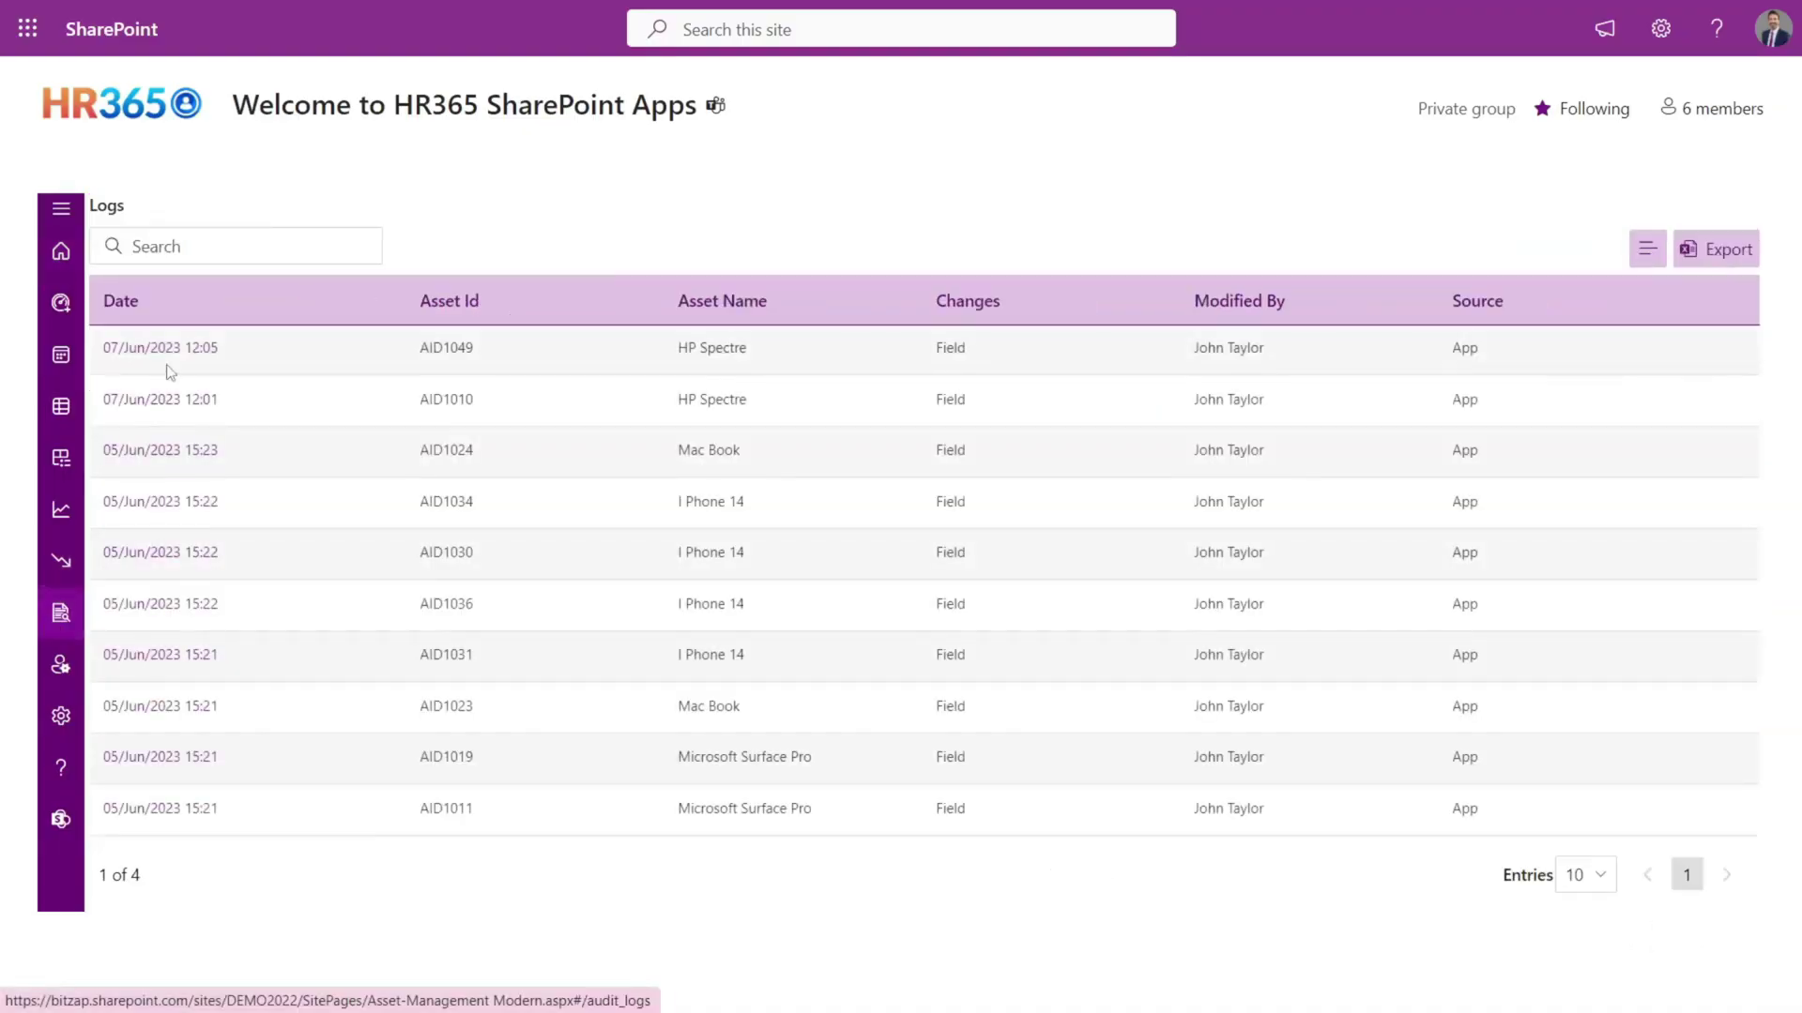
pyautogui.click(174, 360)
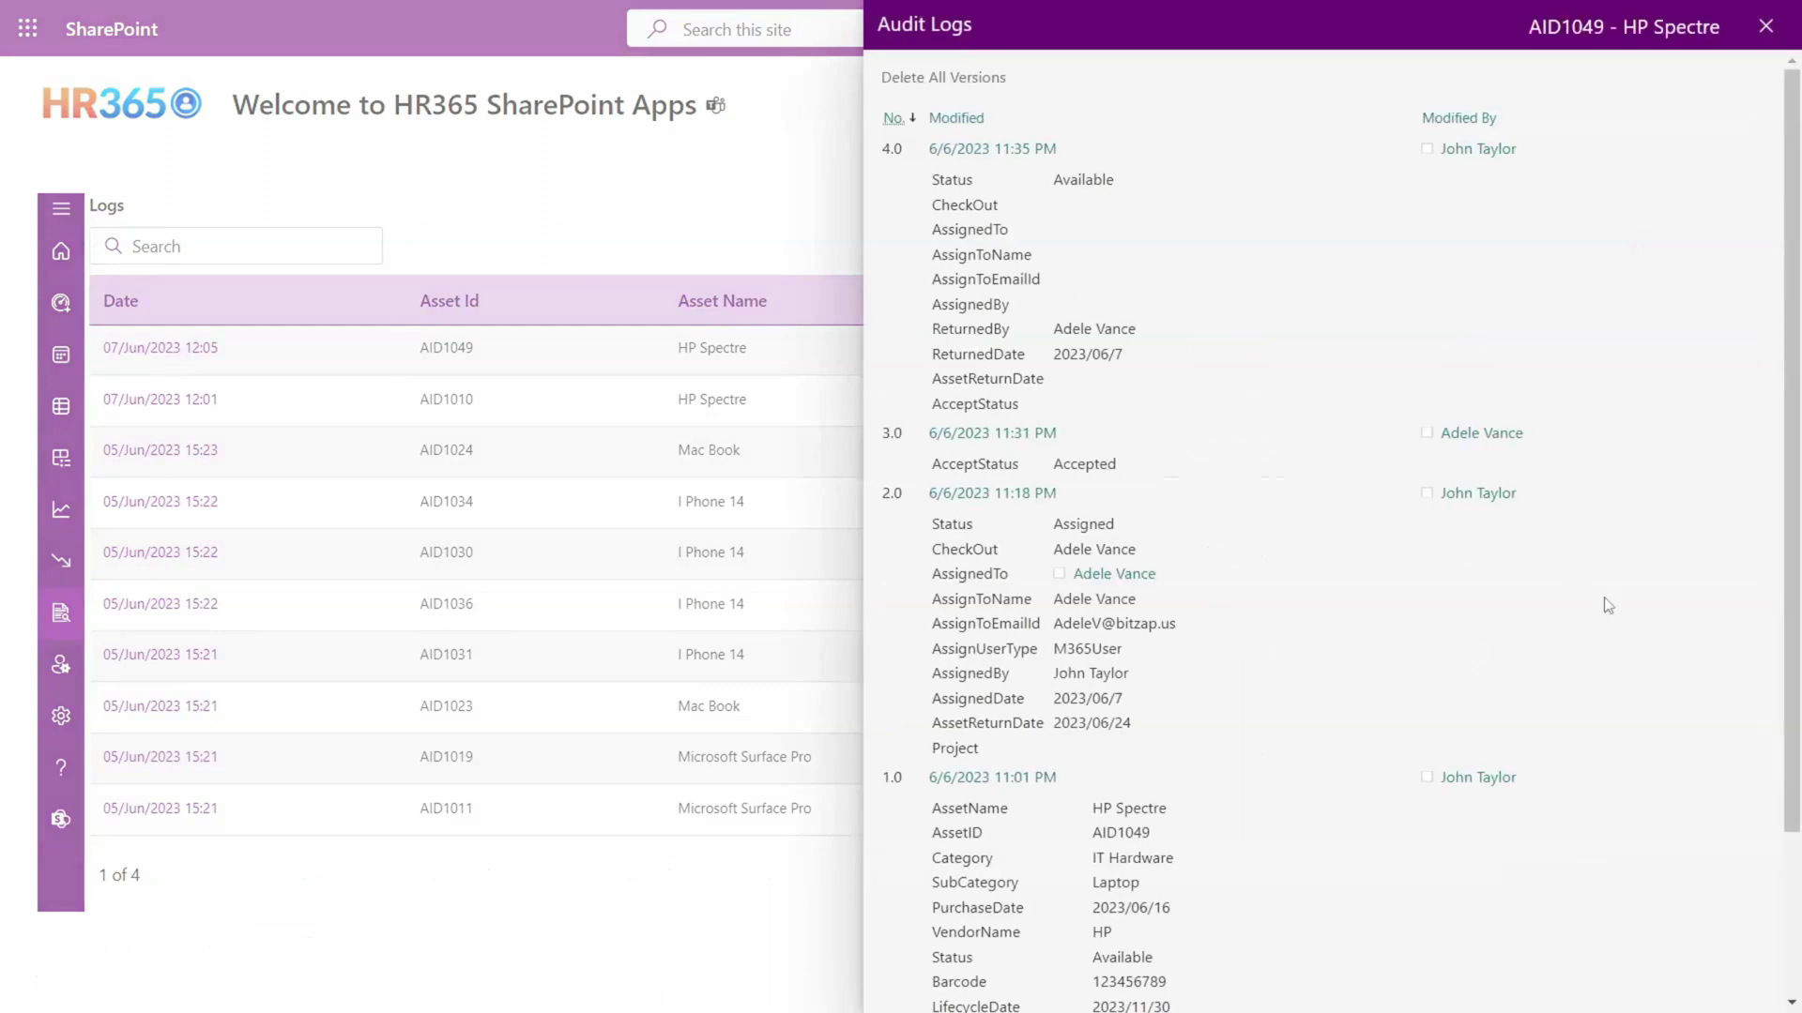
pyautogui.scroll(-3, 1607, 606)
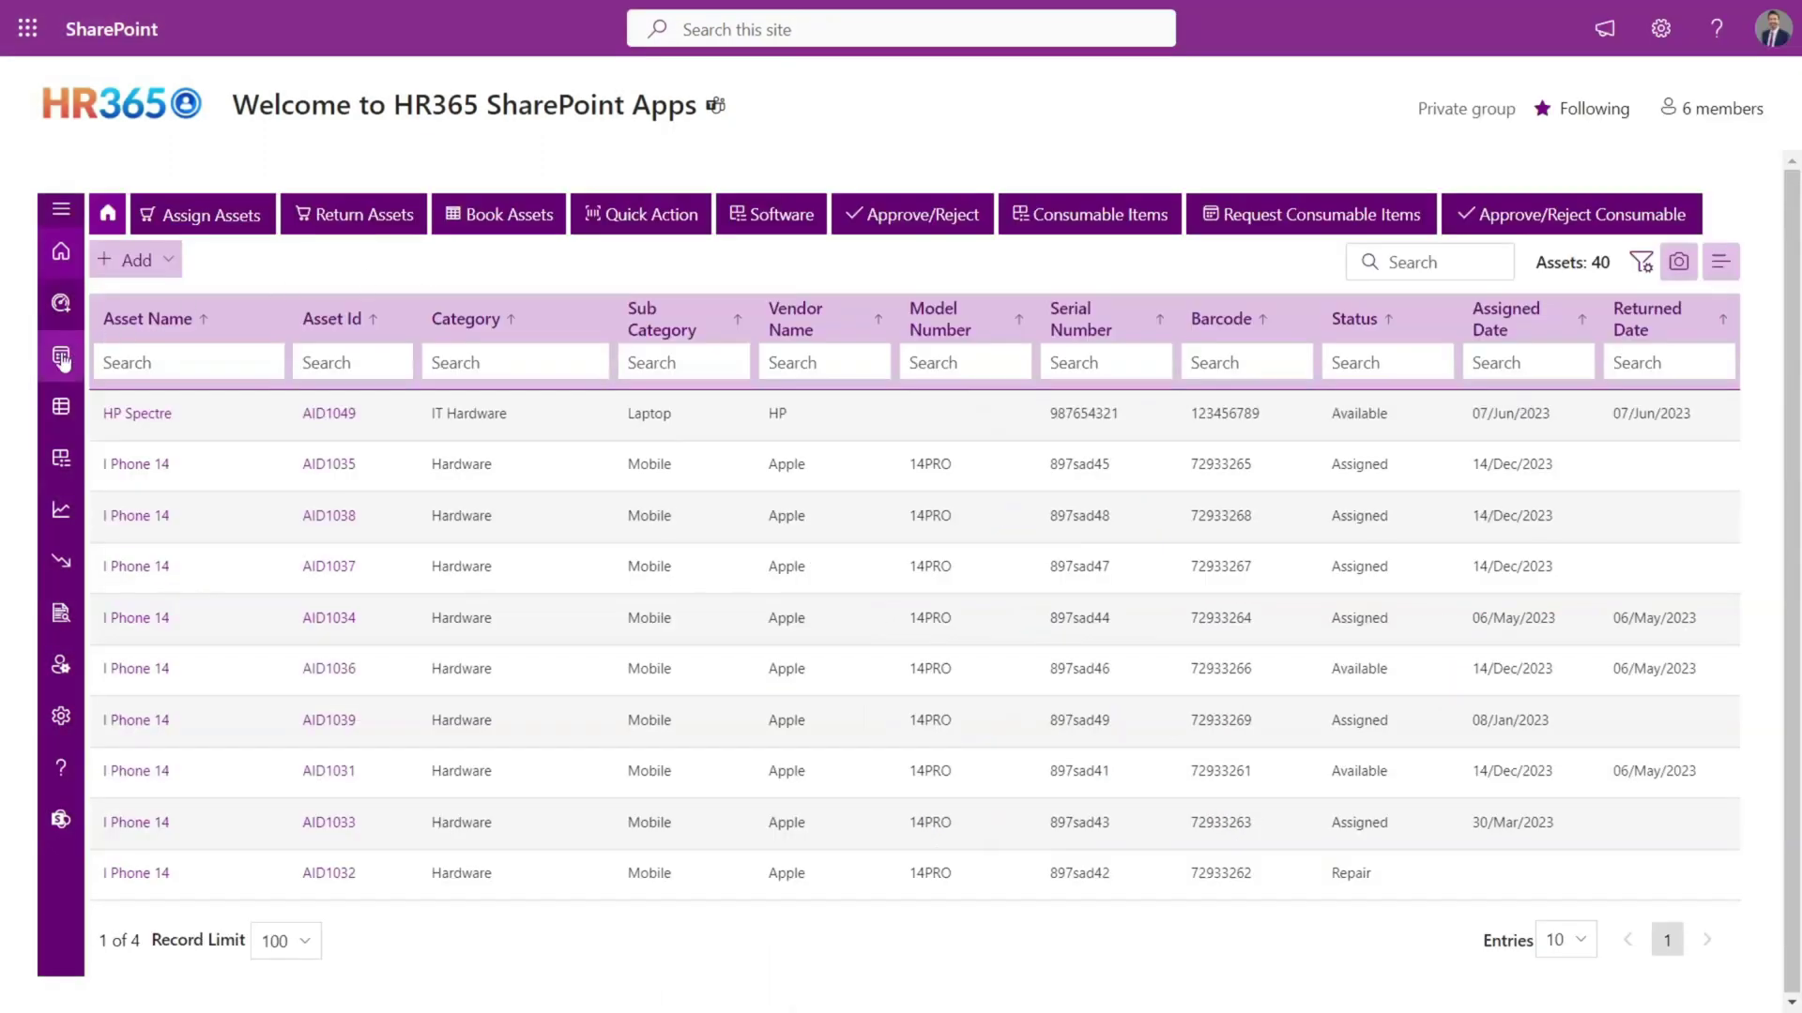
# Book HP Spectre AID1049 for the suggested user, with return date on the 28th
pyautogui.click(61, 354)
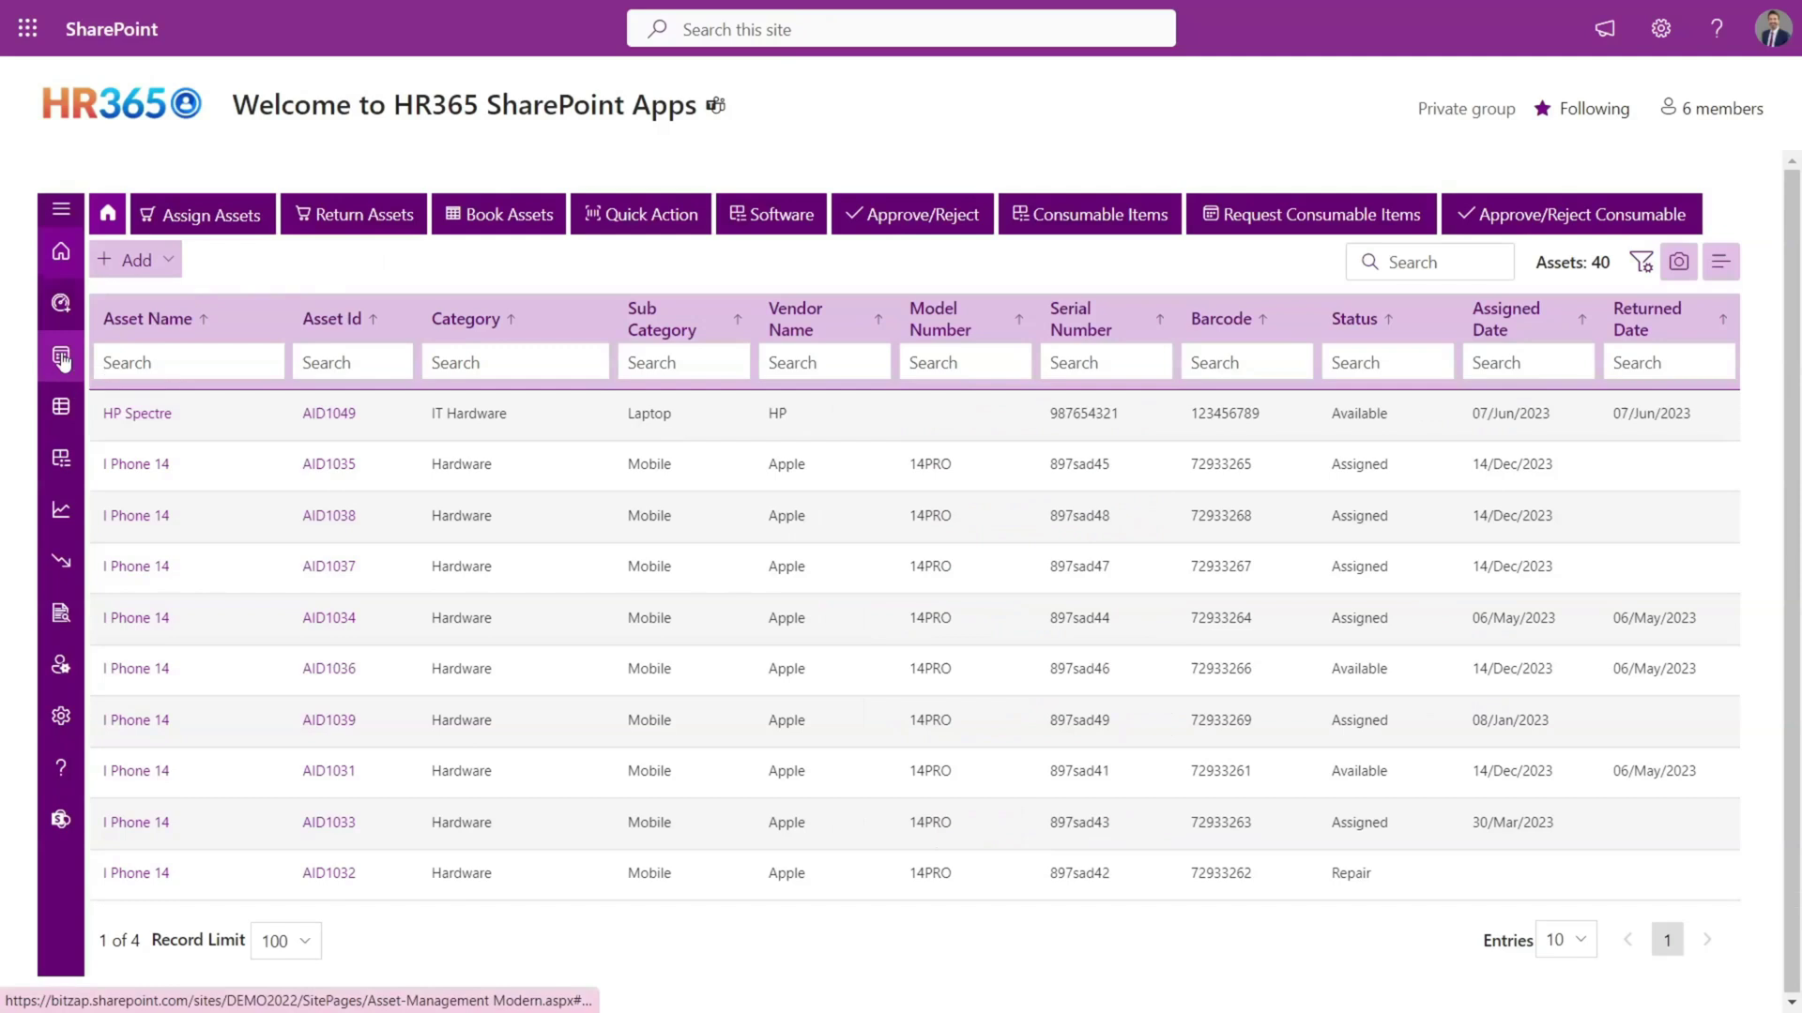
pyautogui.click(1667, 402)
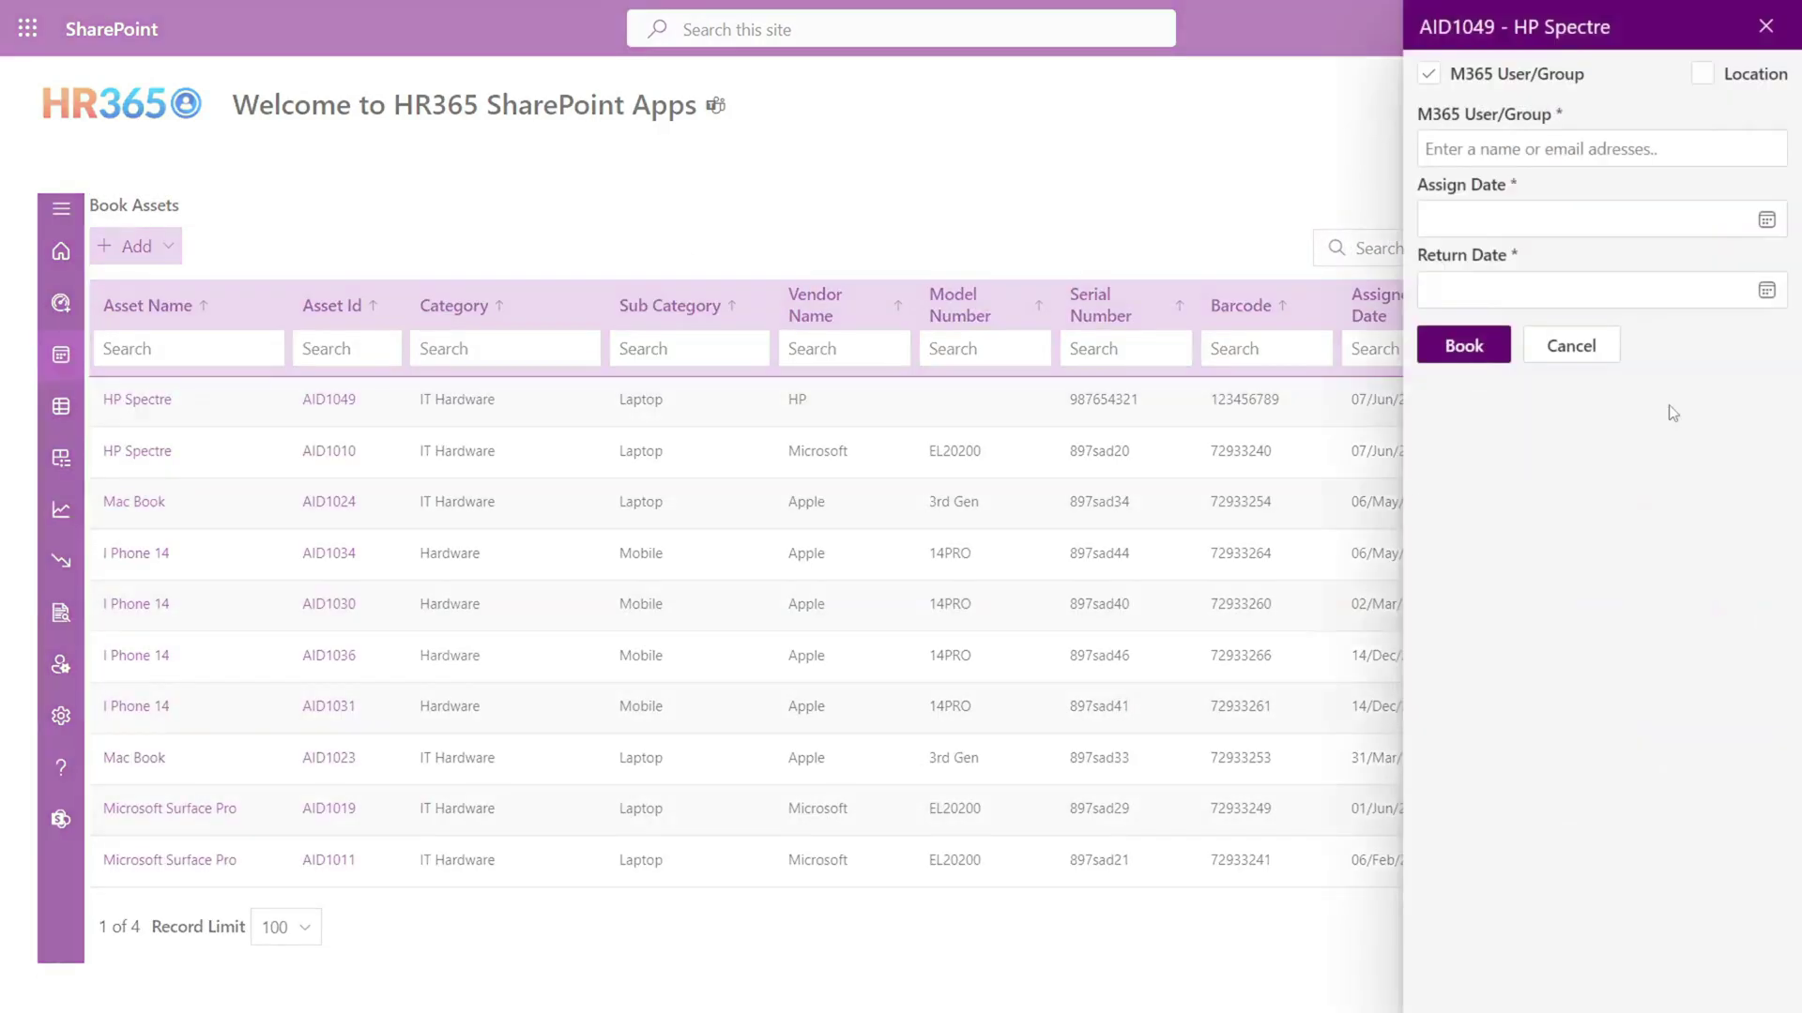
pyautogui.click(1636, 152)
pyautogui.write('adele')
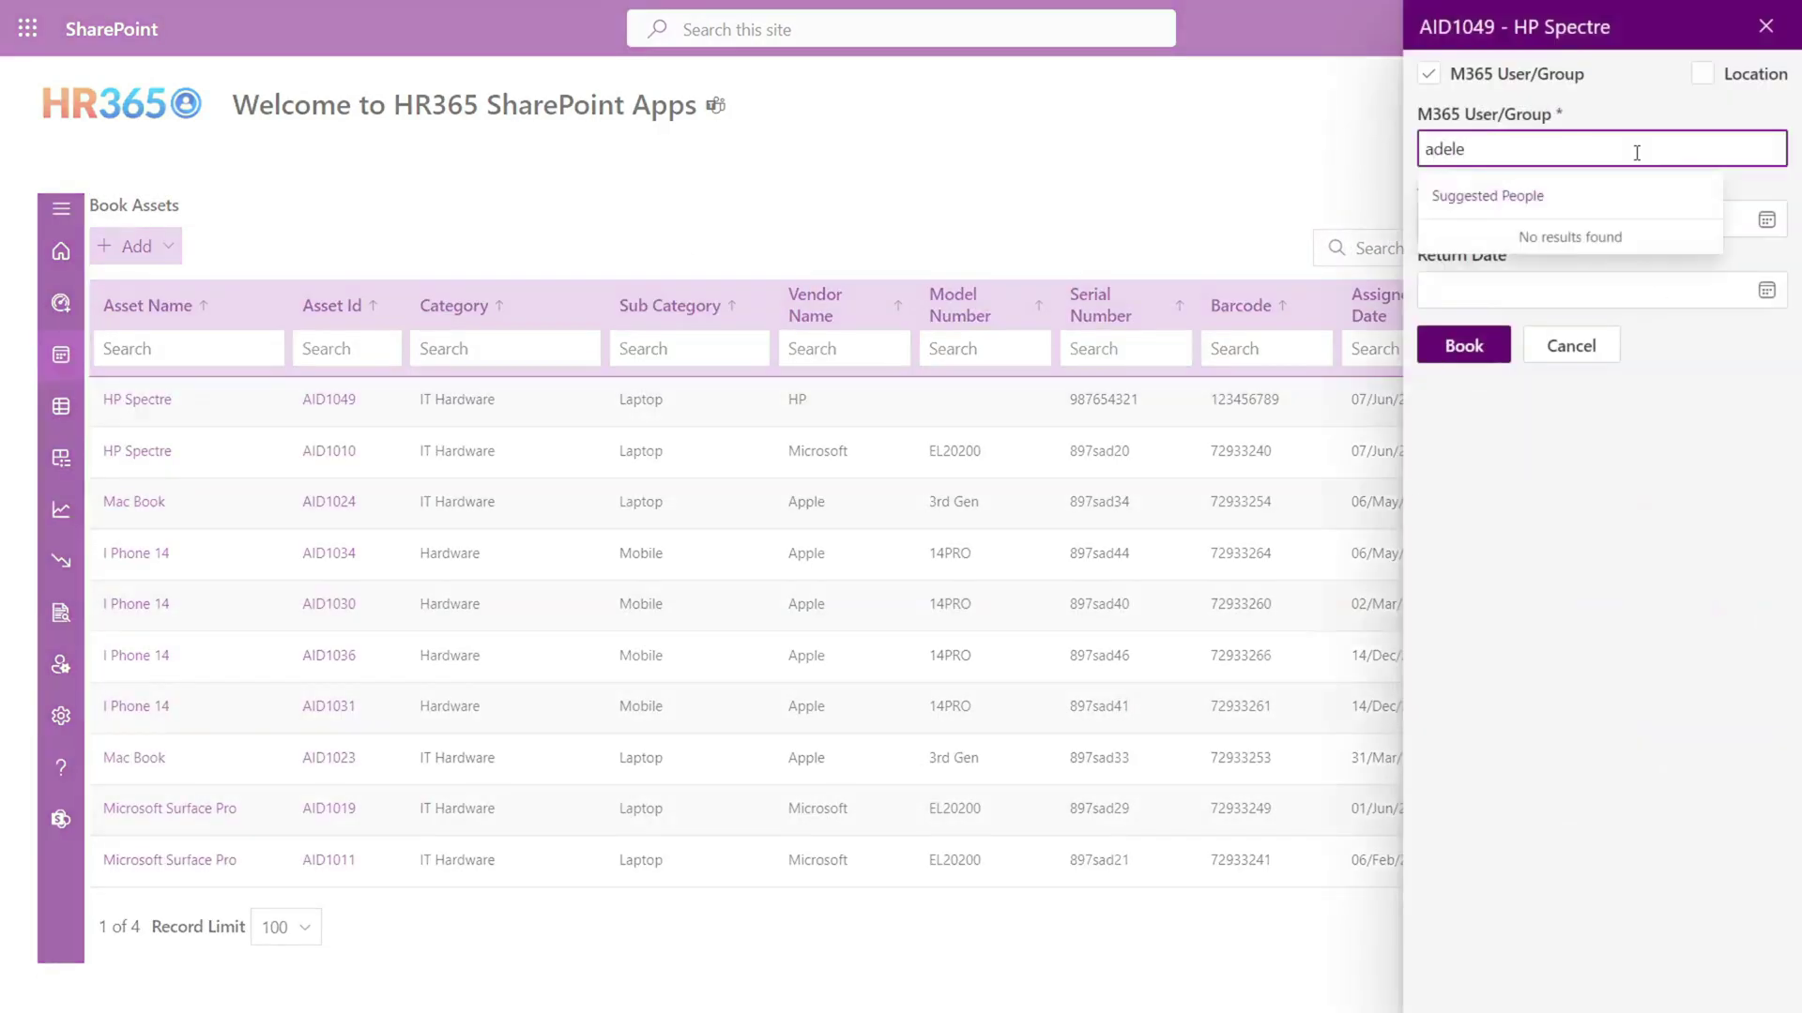
pyautogui.click(1601, 250)
pyautogui.click(1767, 219)
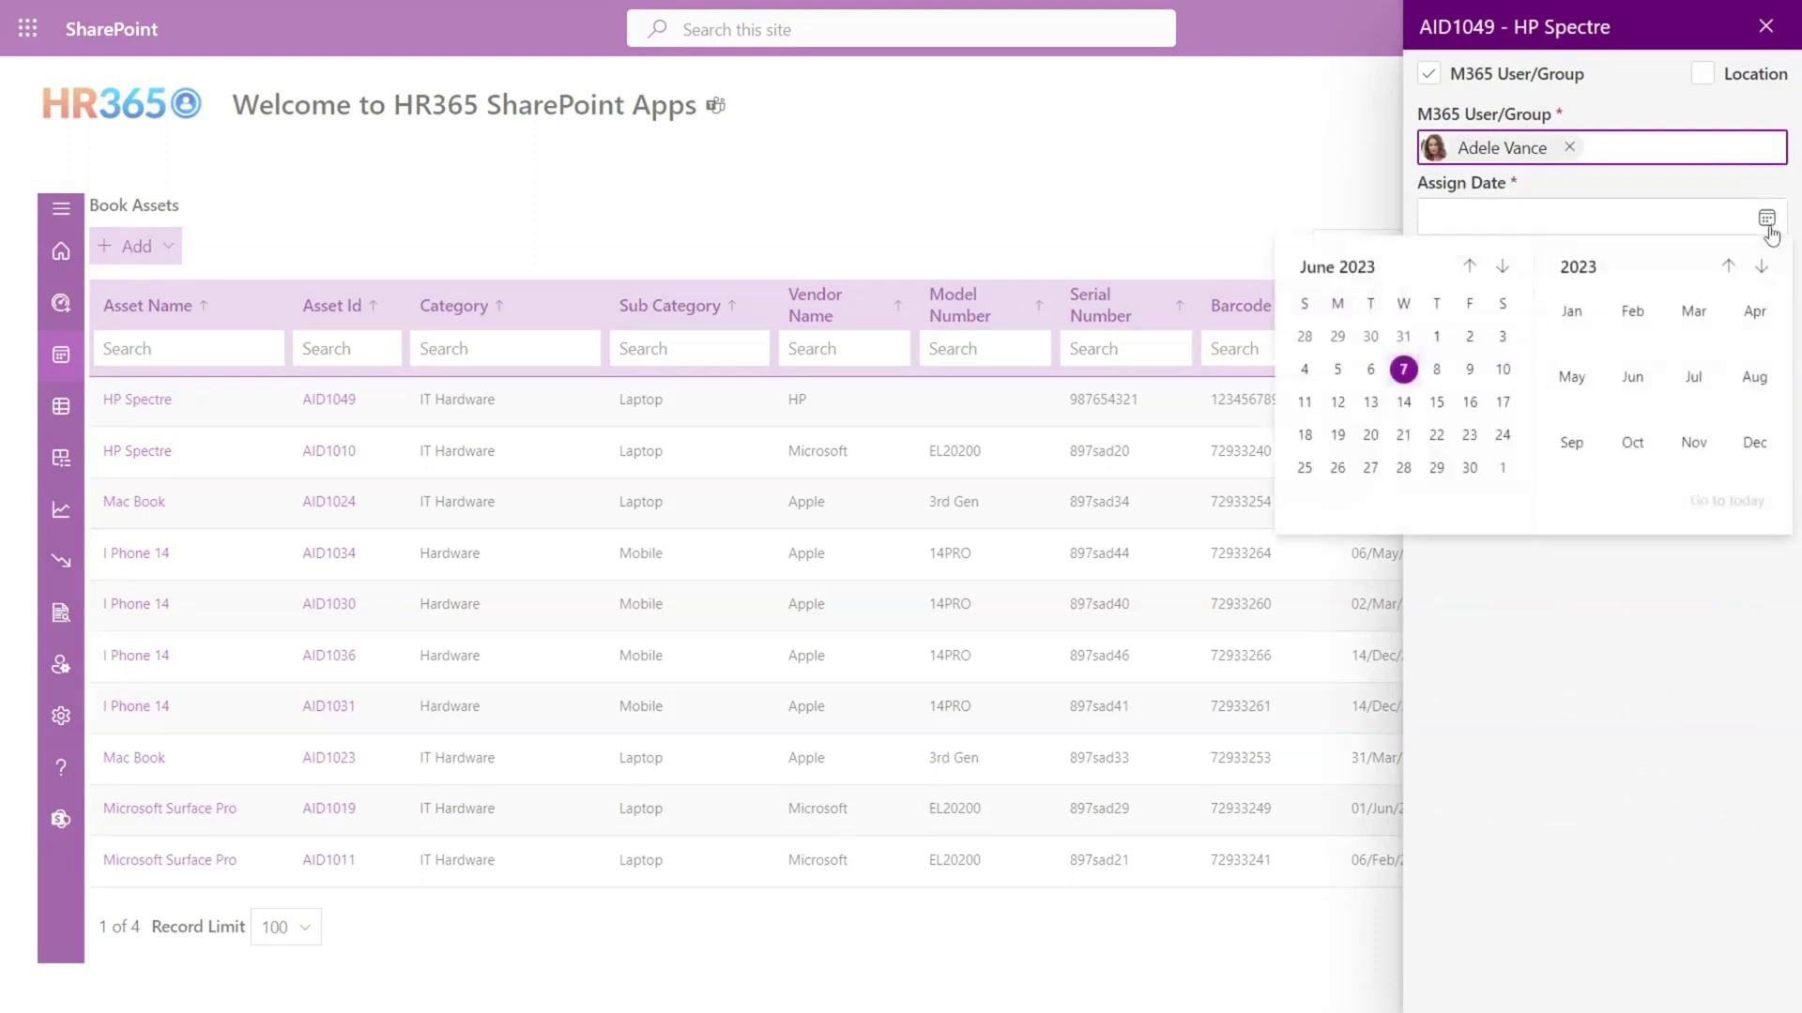
pyautogui.click(1437, 370)
pyautogui.click(1767, 289)
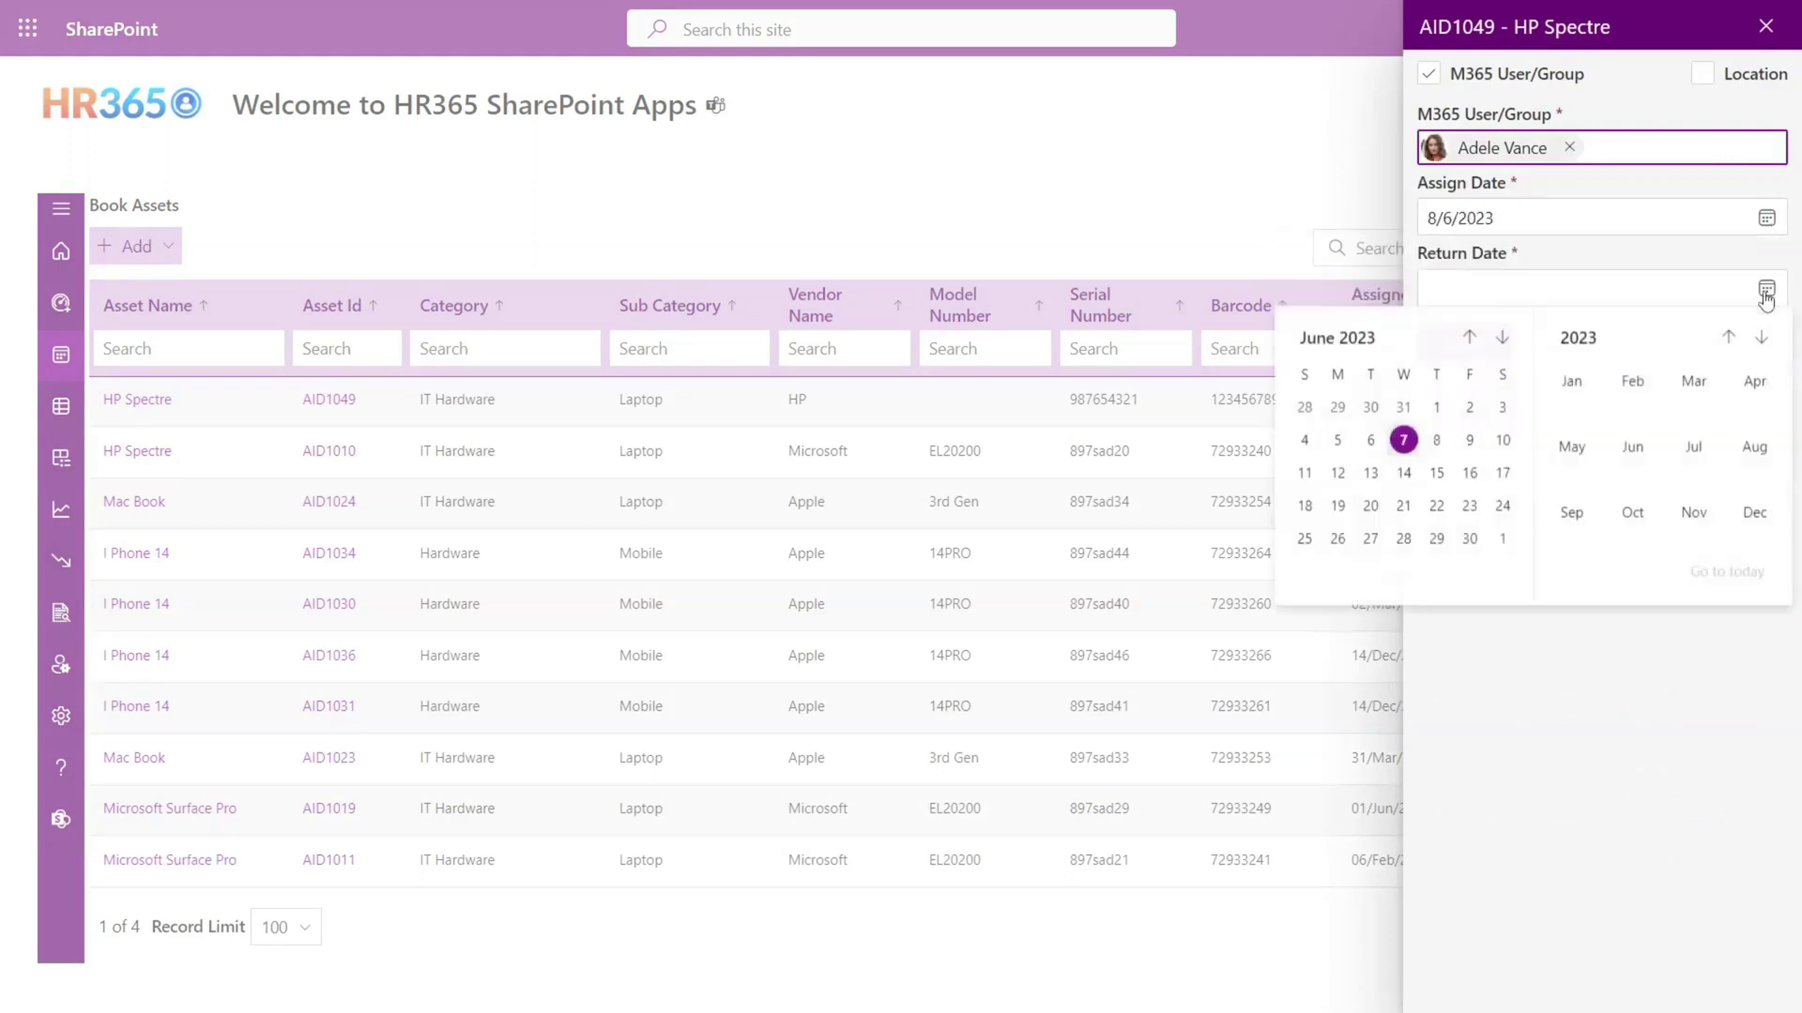
pyautogui.click(1404, 538)
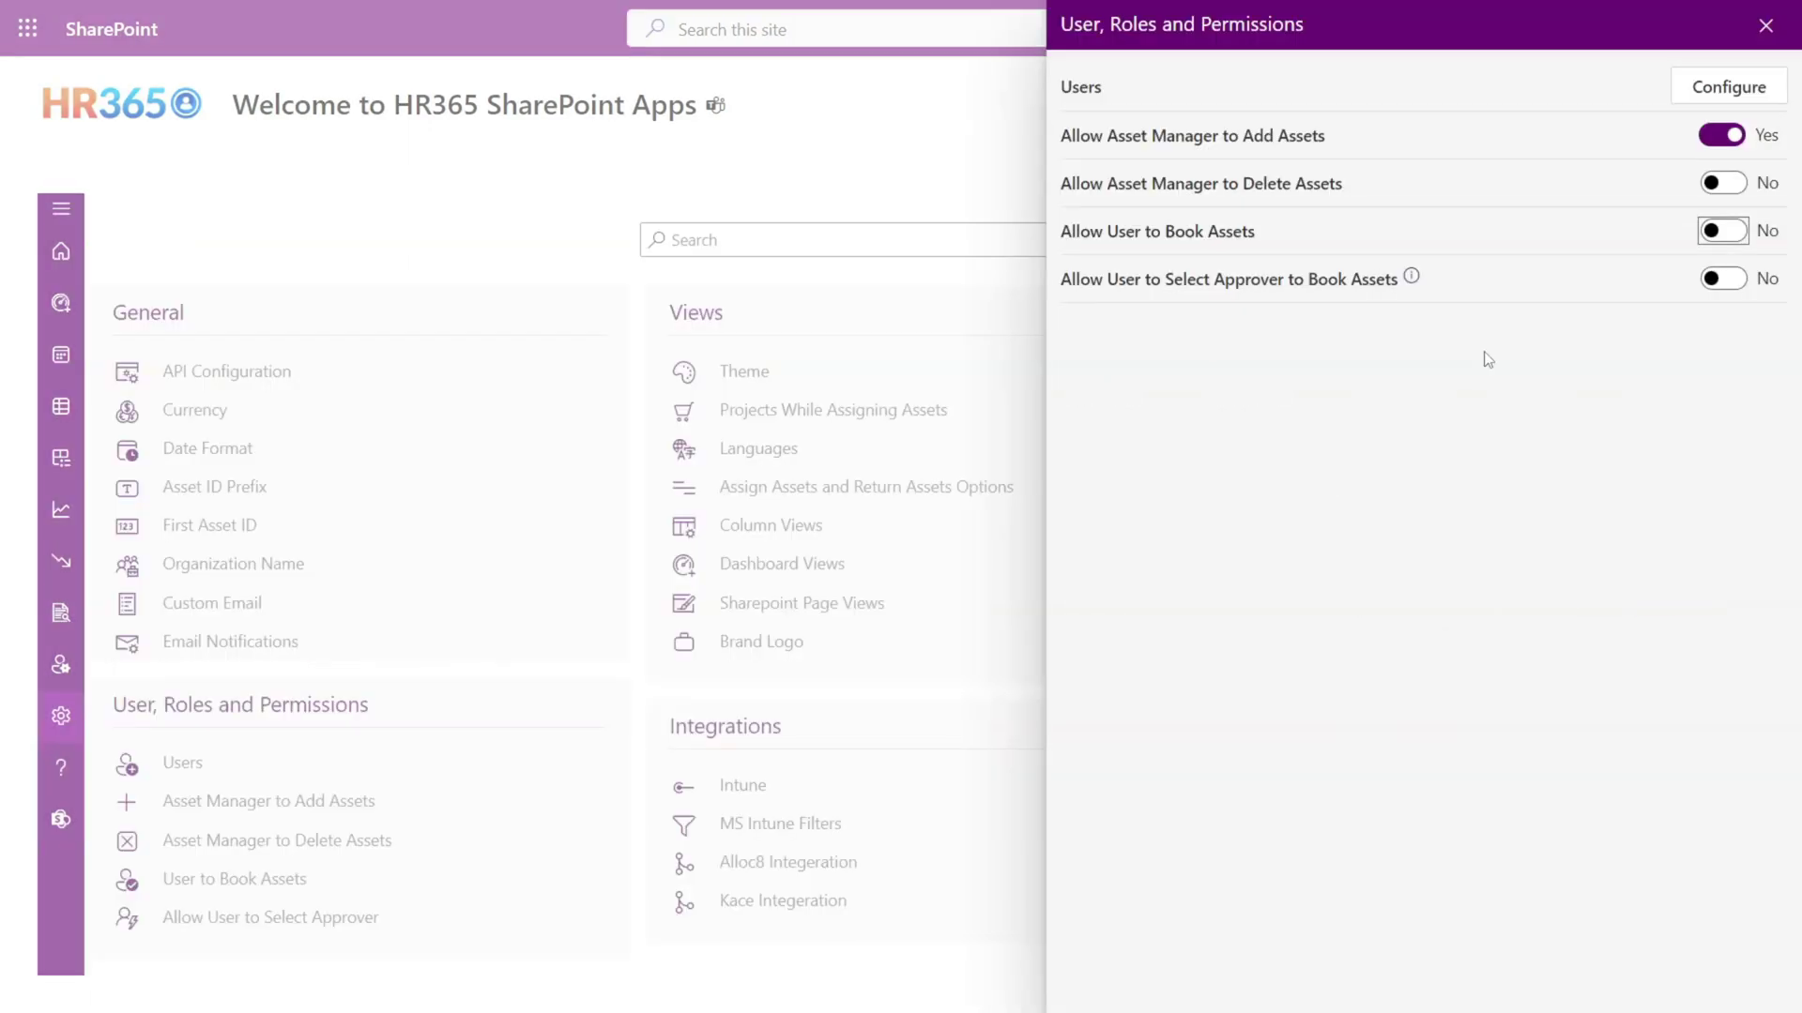
# Allow users to book assets and limit advance booking to available IT Hardware laptops
pyautogui.click(1731, 230)
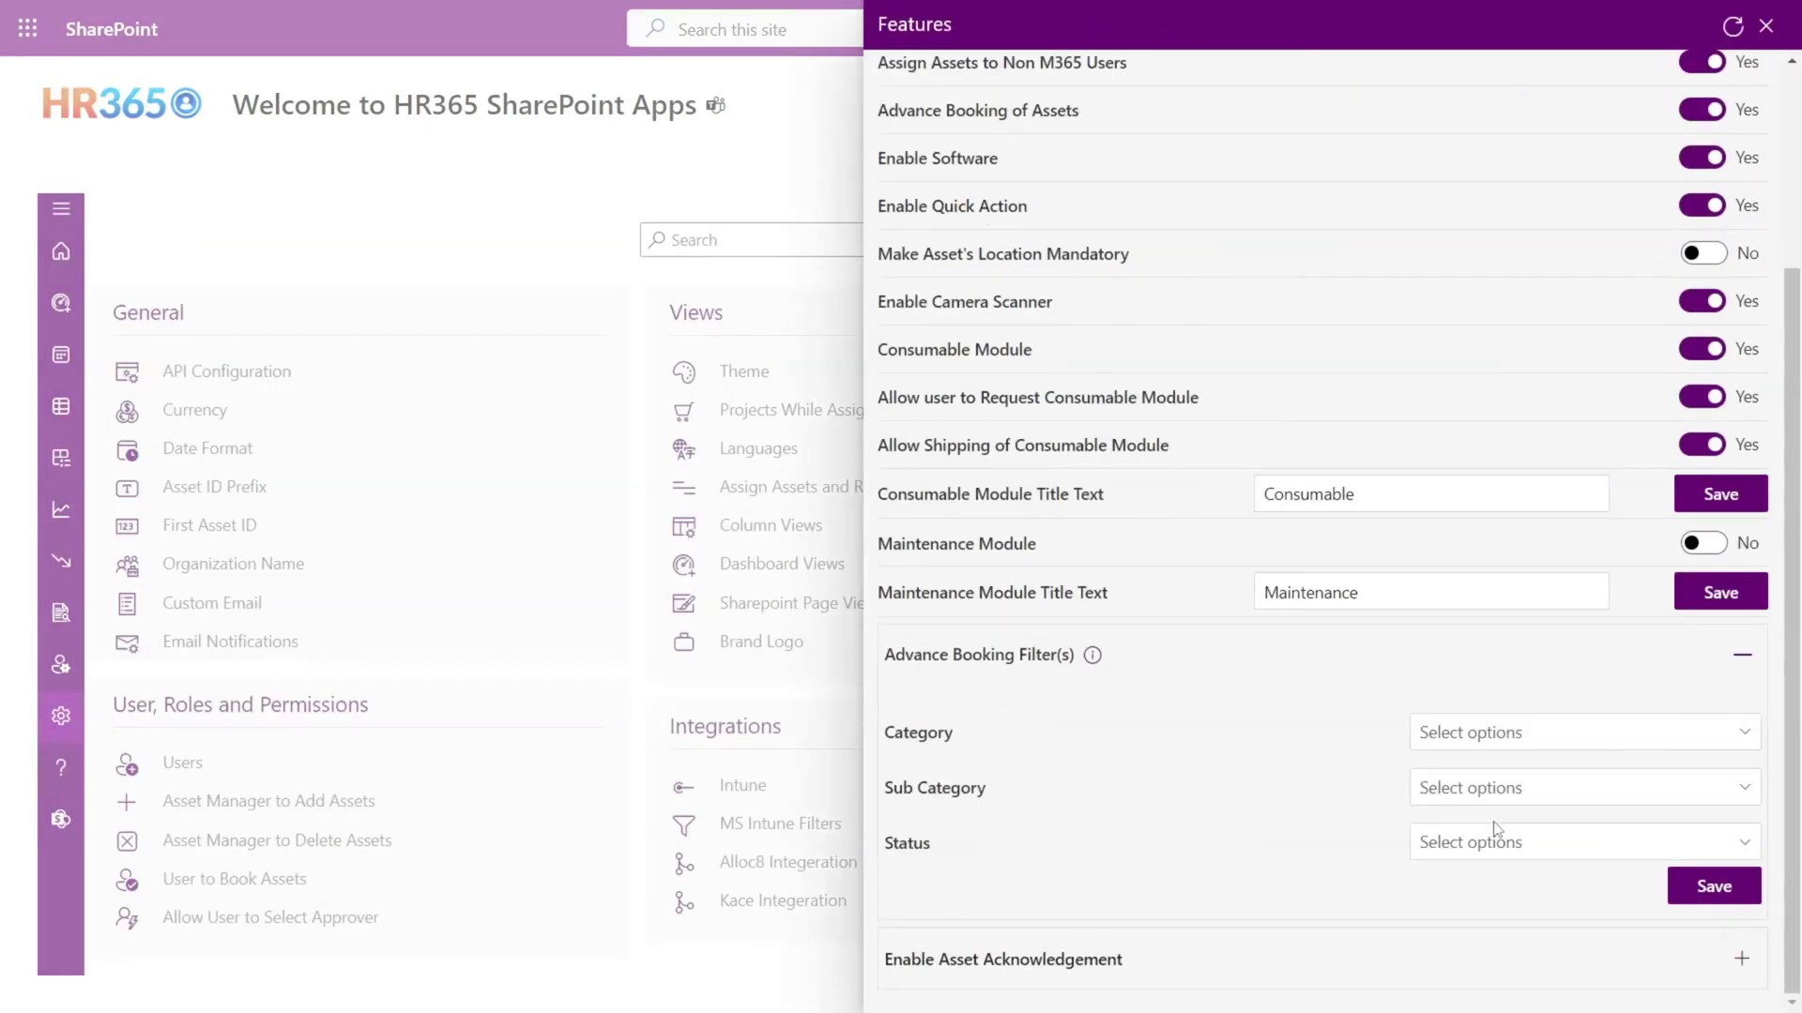
pyautogui.click(1569, 742)
pyautogui.click(1555, 775)
pyautogui.click(1316, 809)
pyautogui.click(1549, 792)
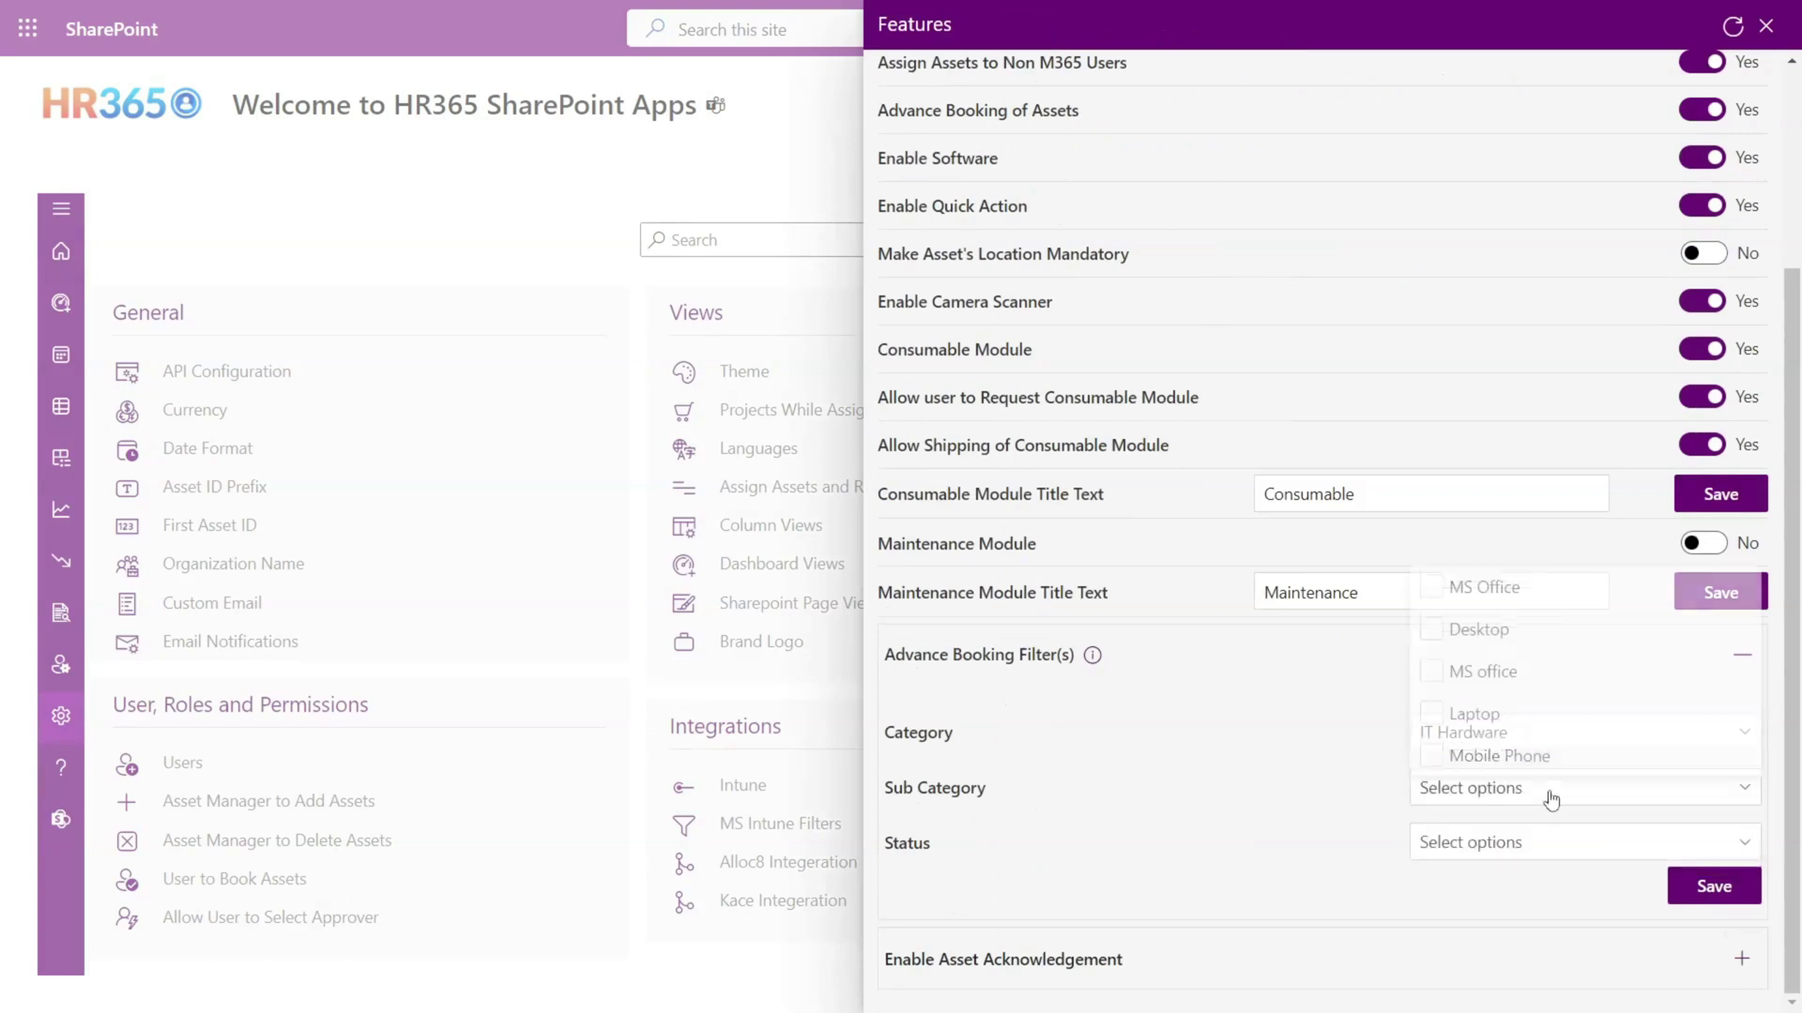
pyautogui.click(1522, 704)
pyautogui.click(1553, 863)
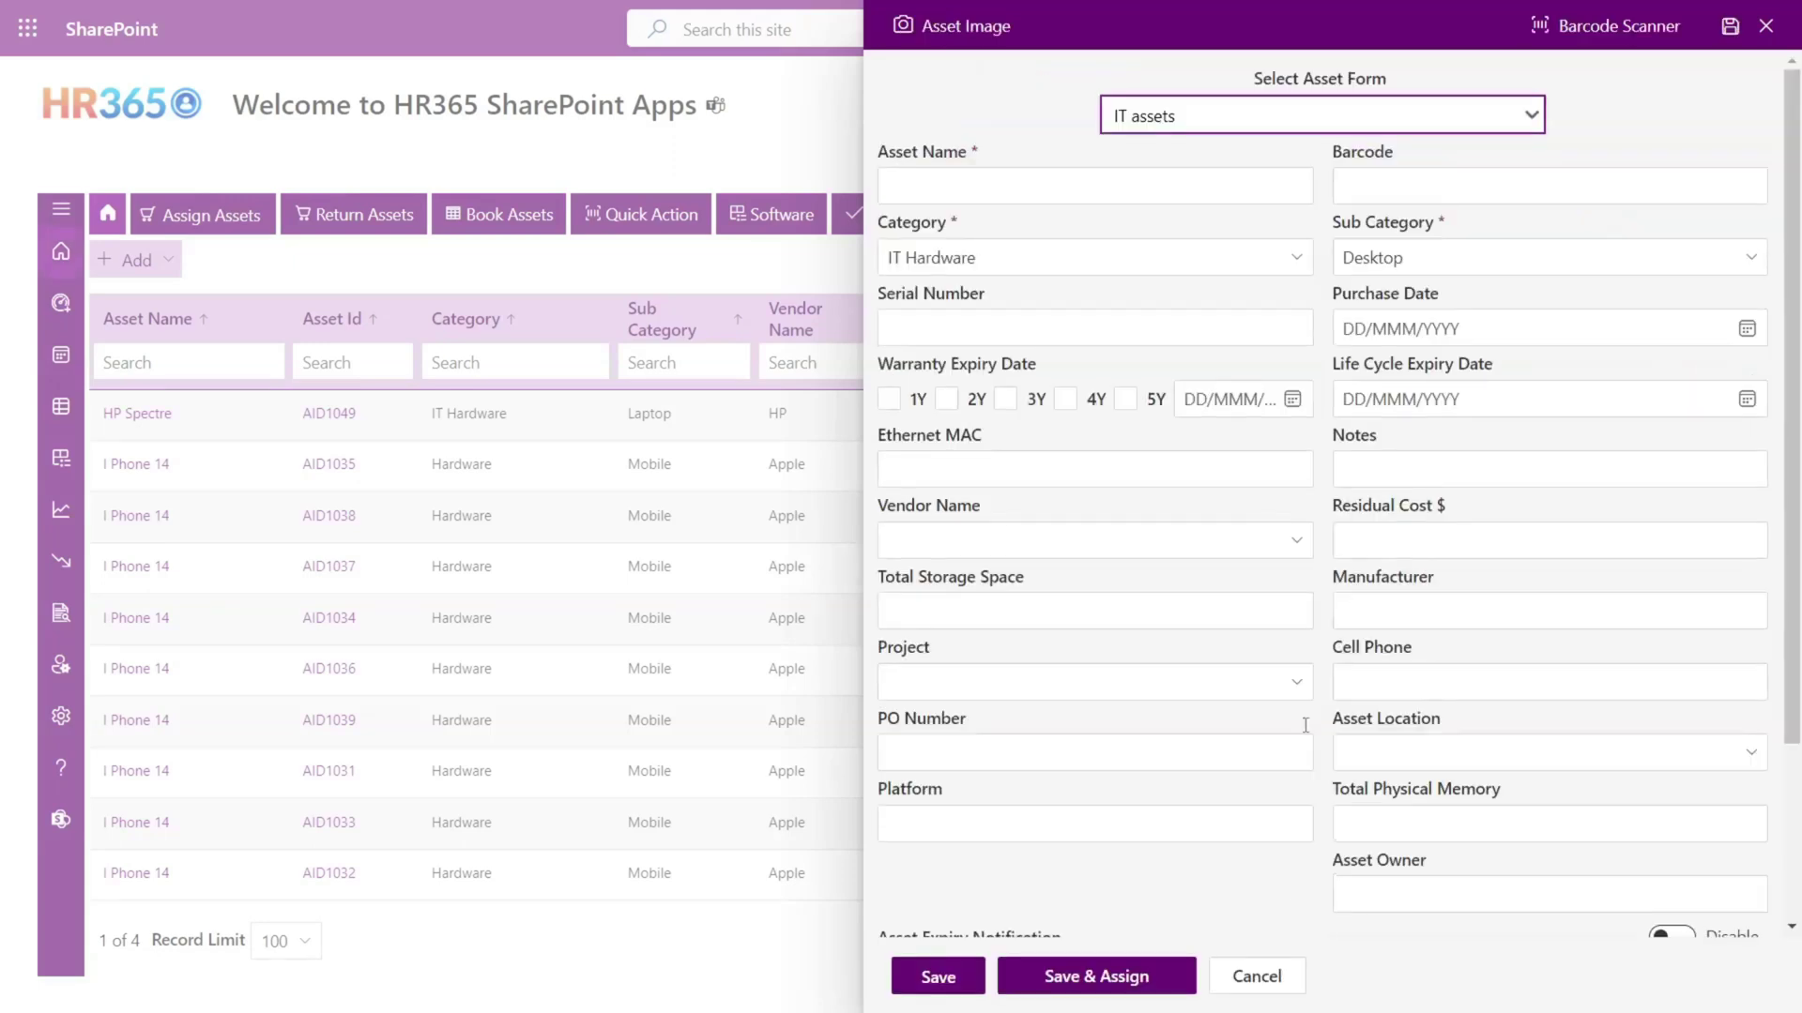
# Change the new asset entry's form to Organization assets
pyautogui.click(1532, 123)
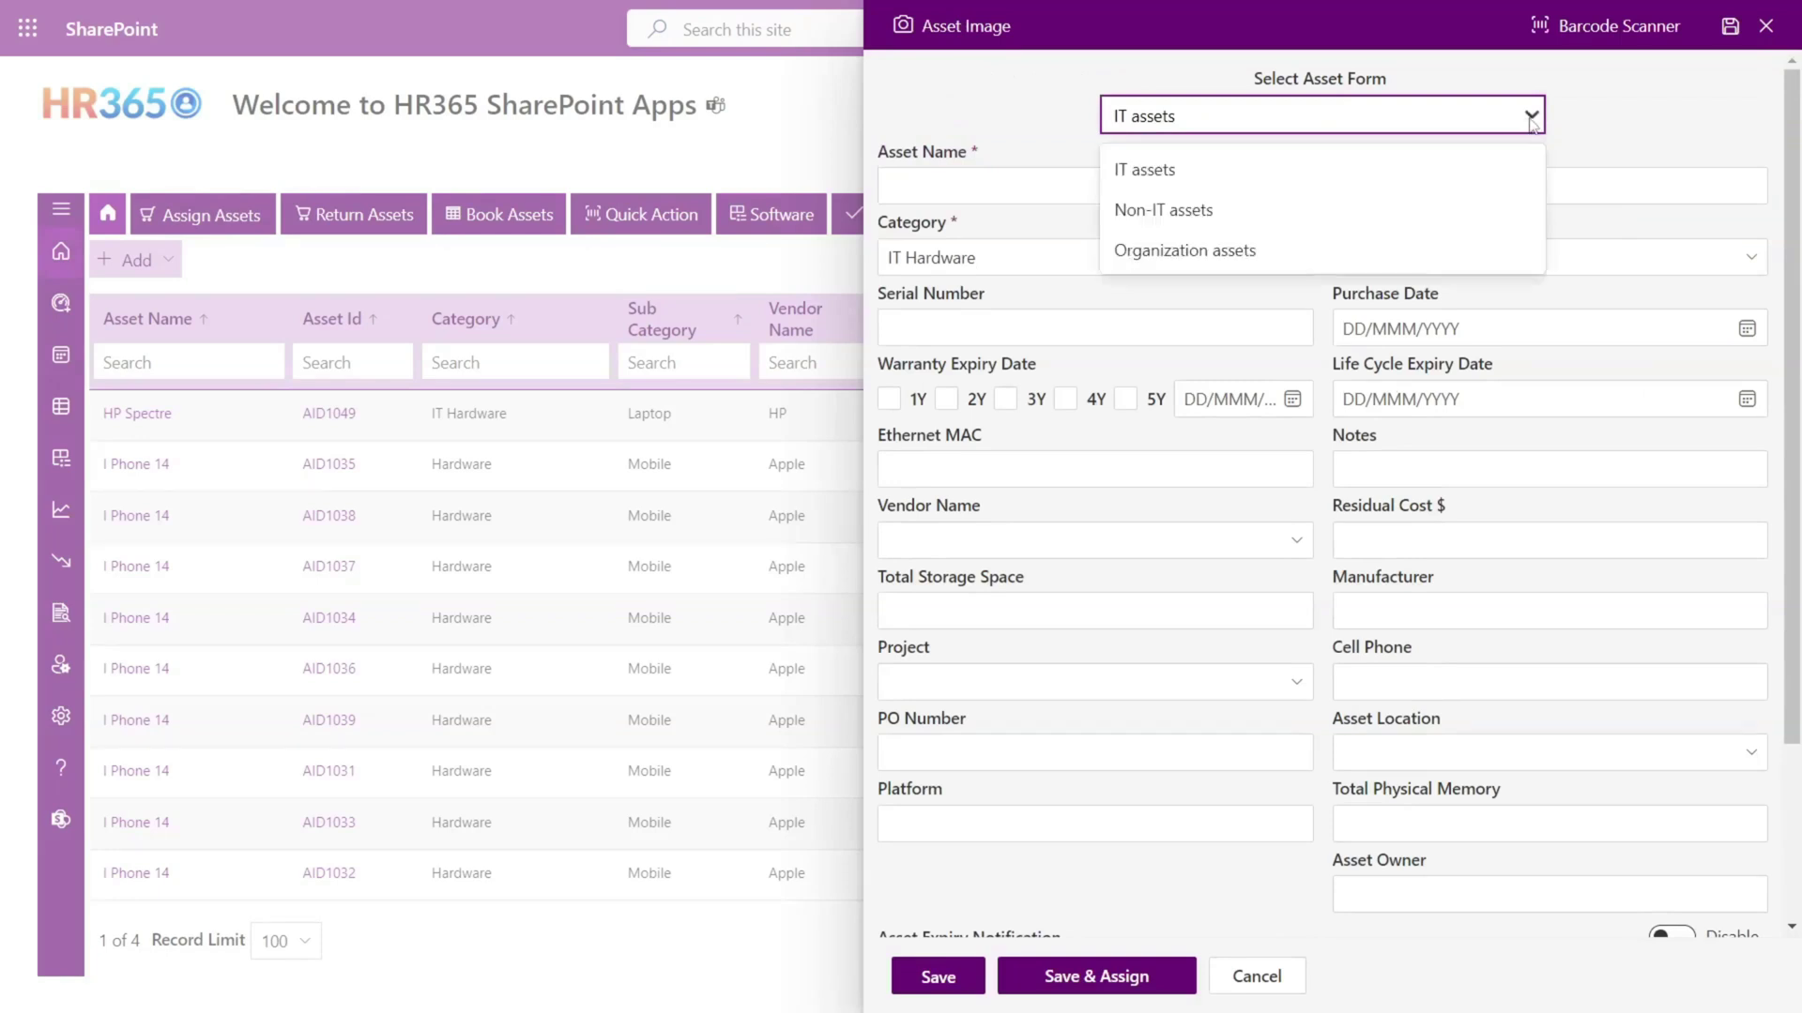
pyautogui.click(1484, 246)
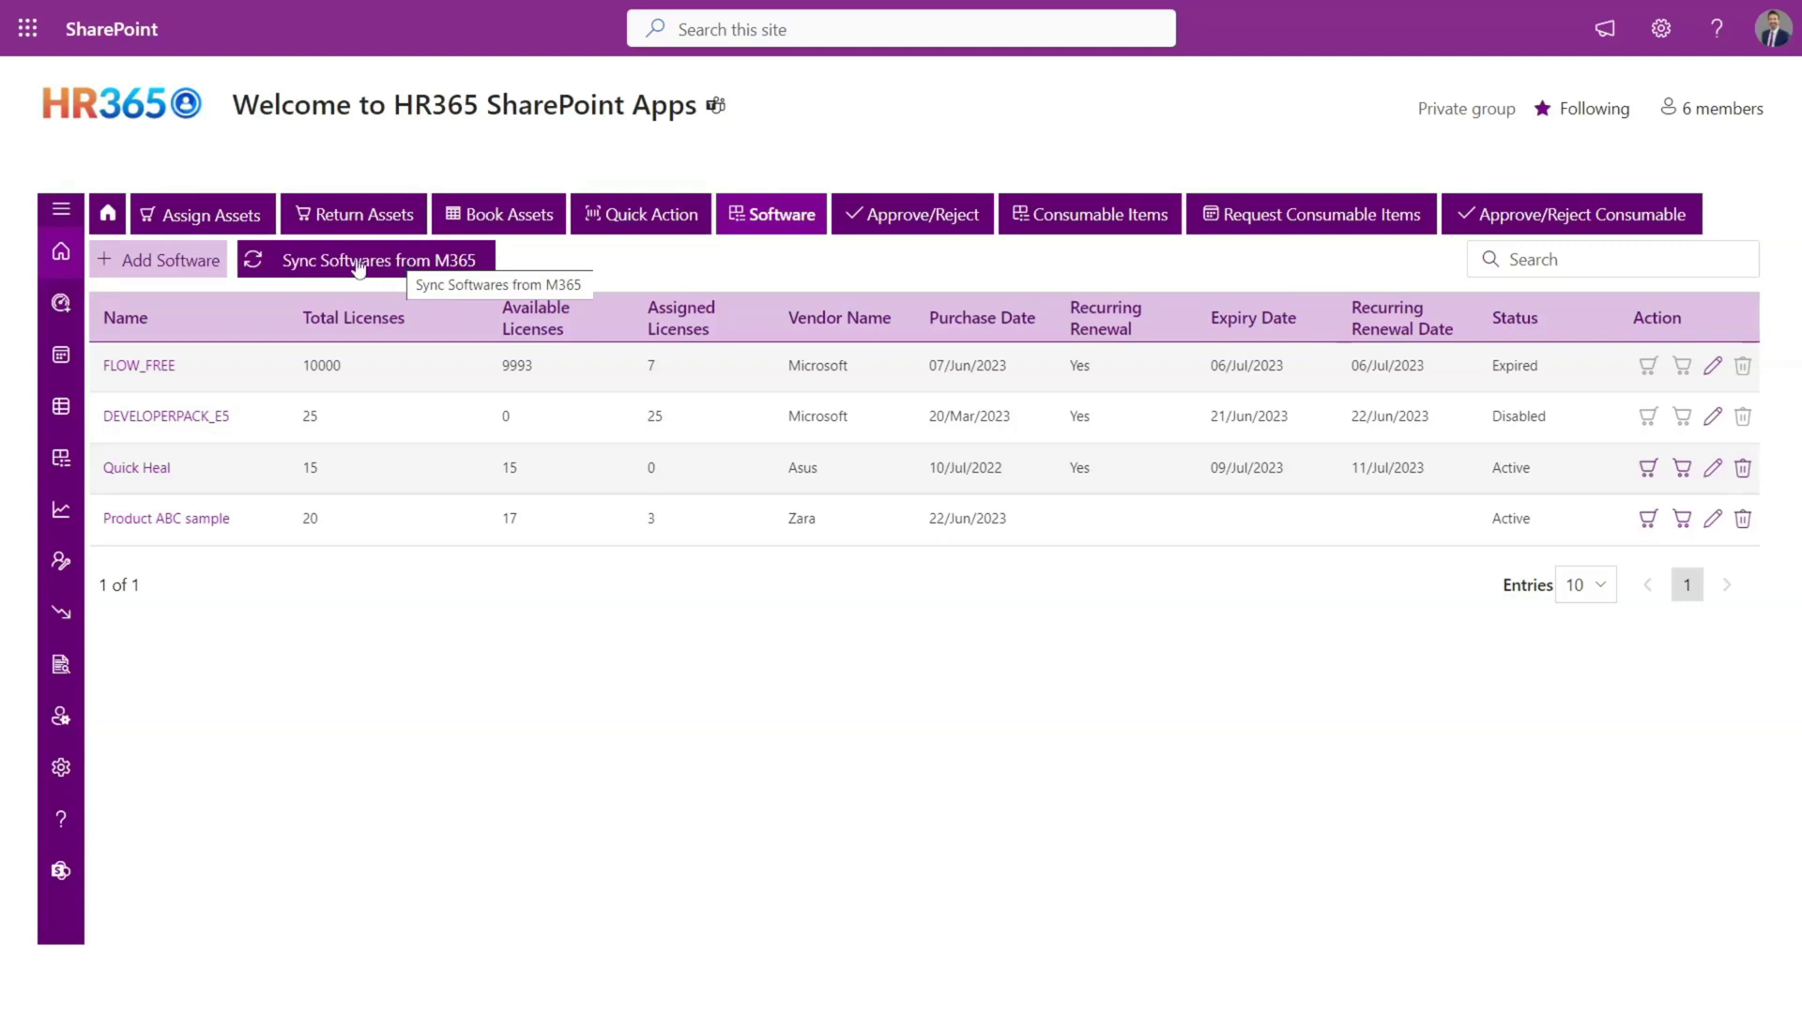
# Enter M365 business premium, 200 per unit, 19 licences, vendor Microsoft, licence type Subscription
pyautogui.click(183, 263)
pyautogui.click(1190, 105)
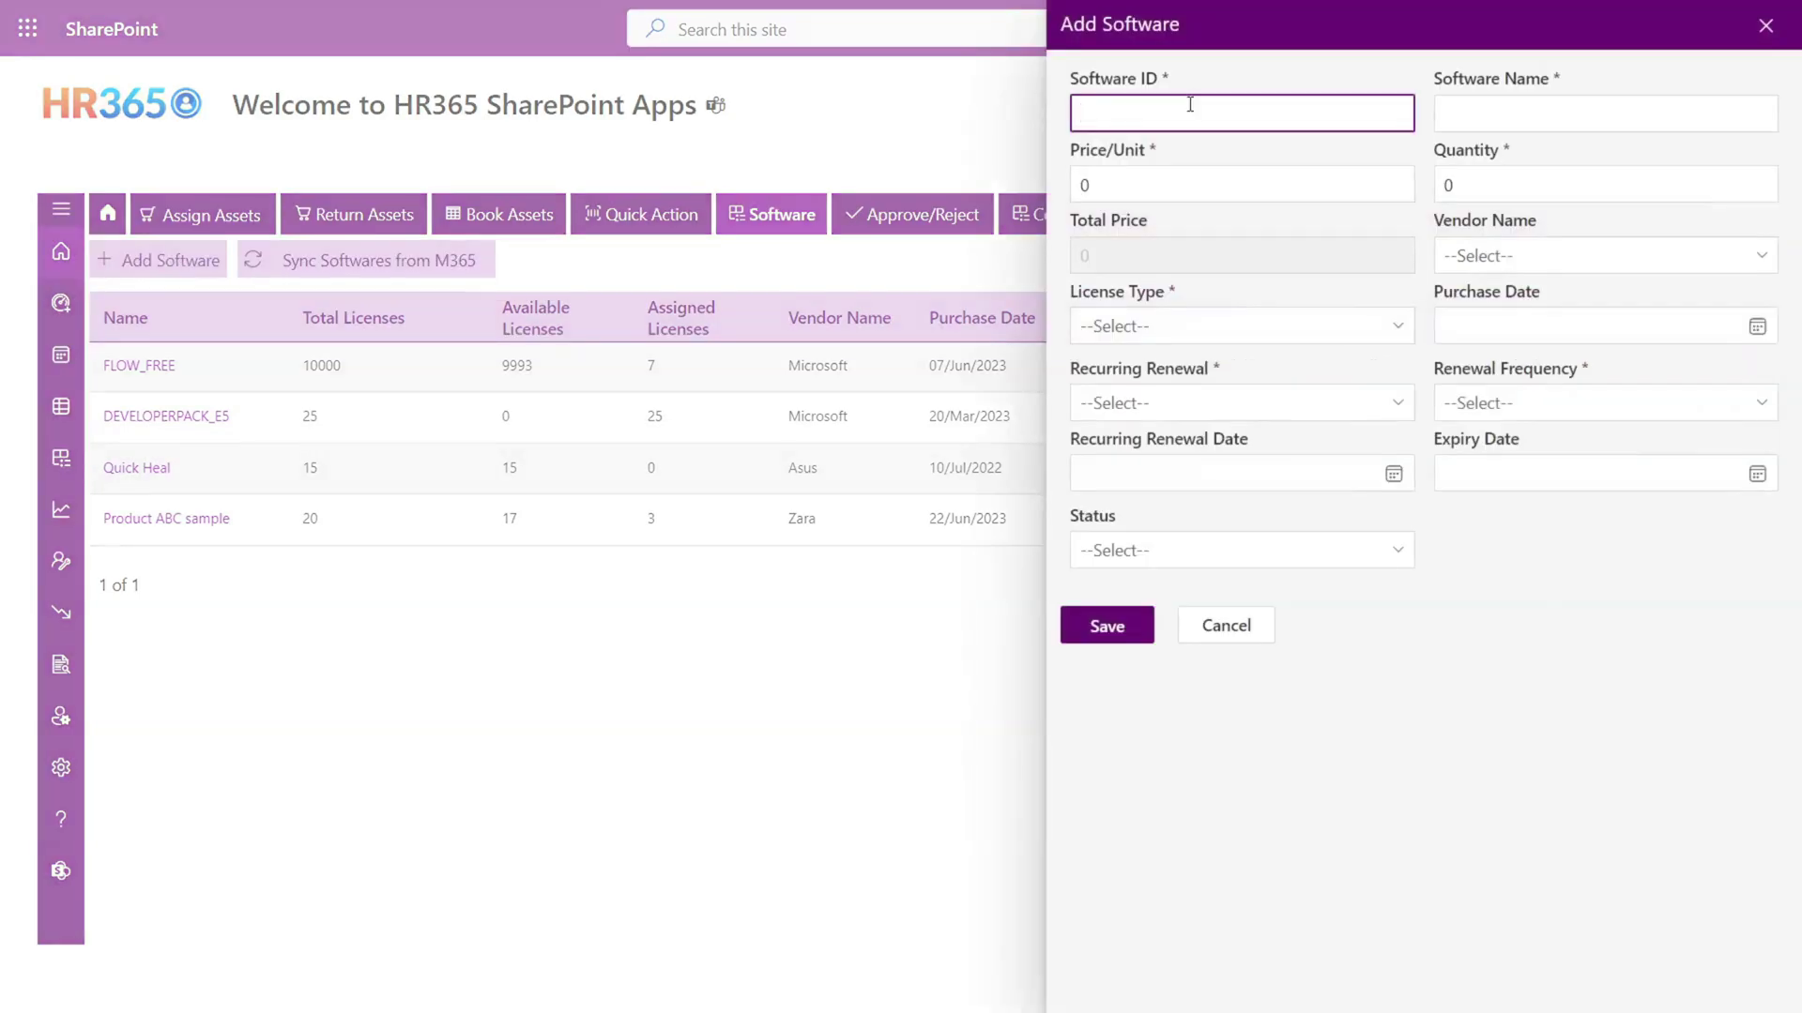
pyautogui.press('Tab')
pyautogui.write('M365 business premium')
pyautogui.click(1171, 193)
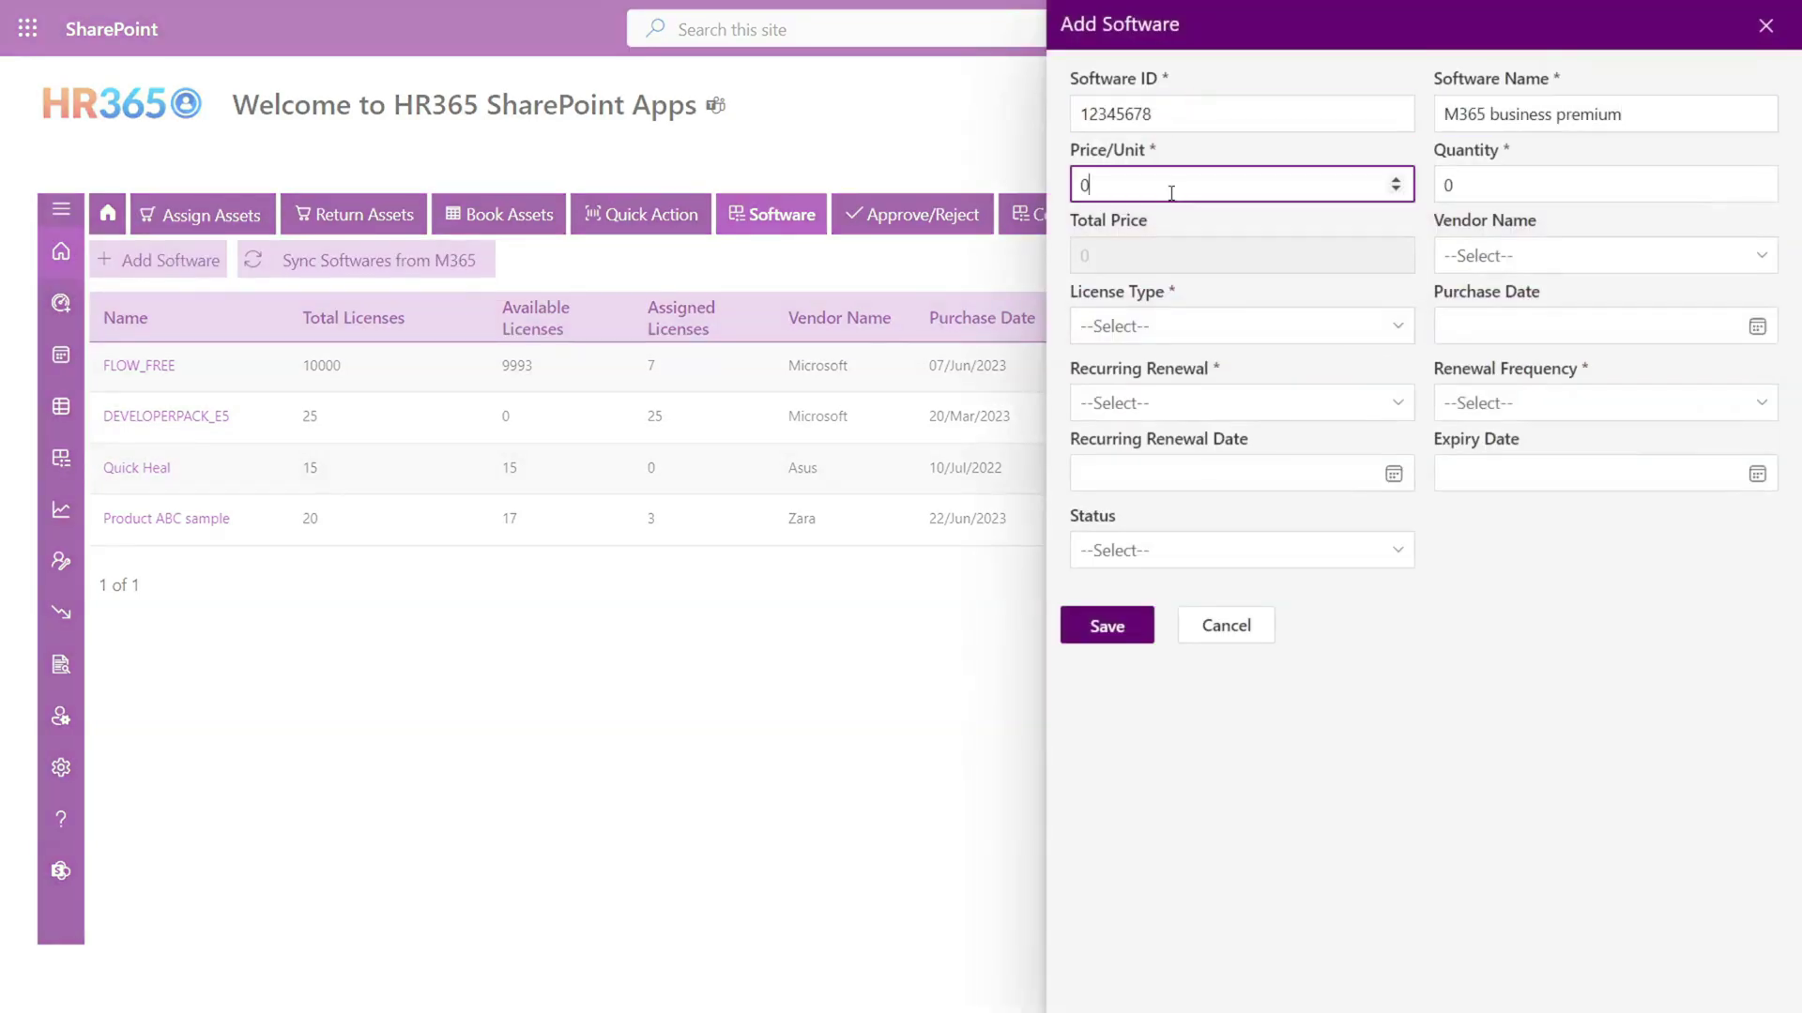
pyautogui.click(1759, 179)
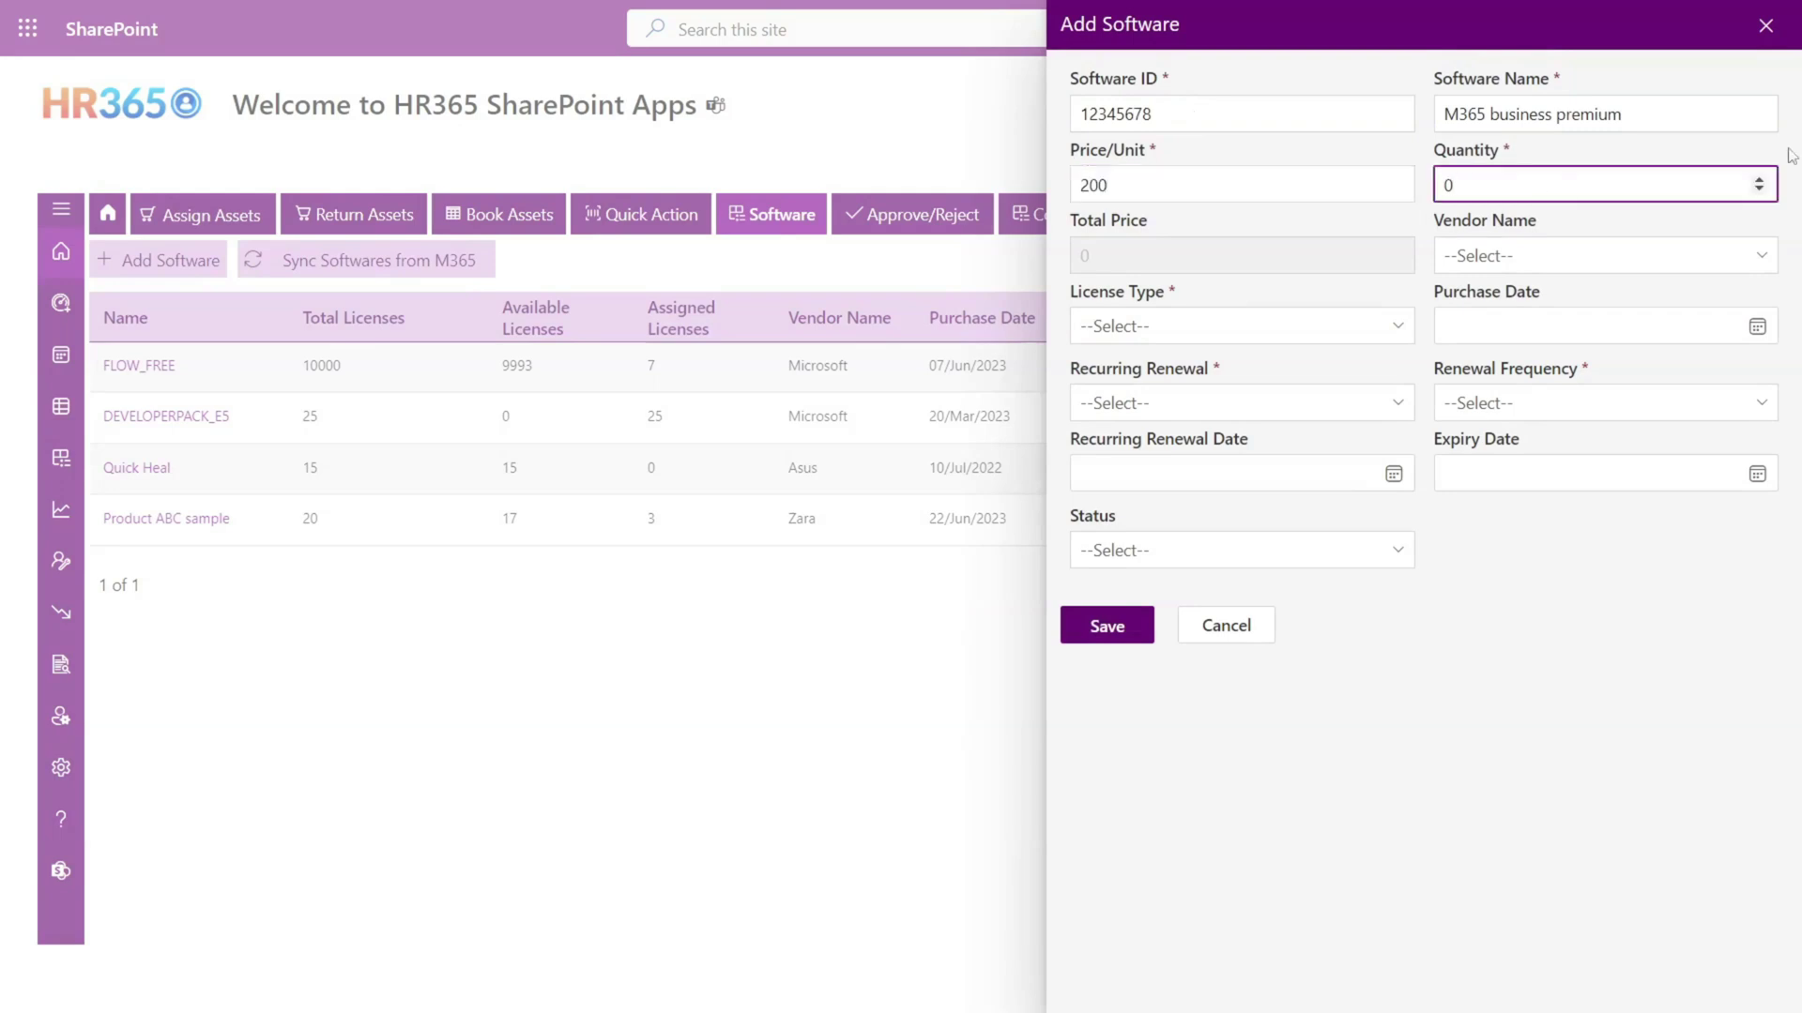
pyautogui.write('19')
pyautogui.click(1651, 256)
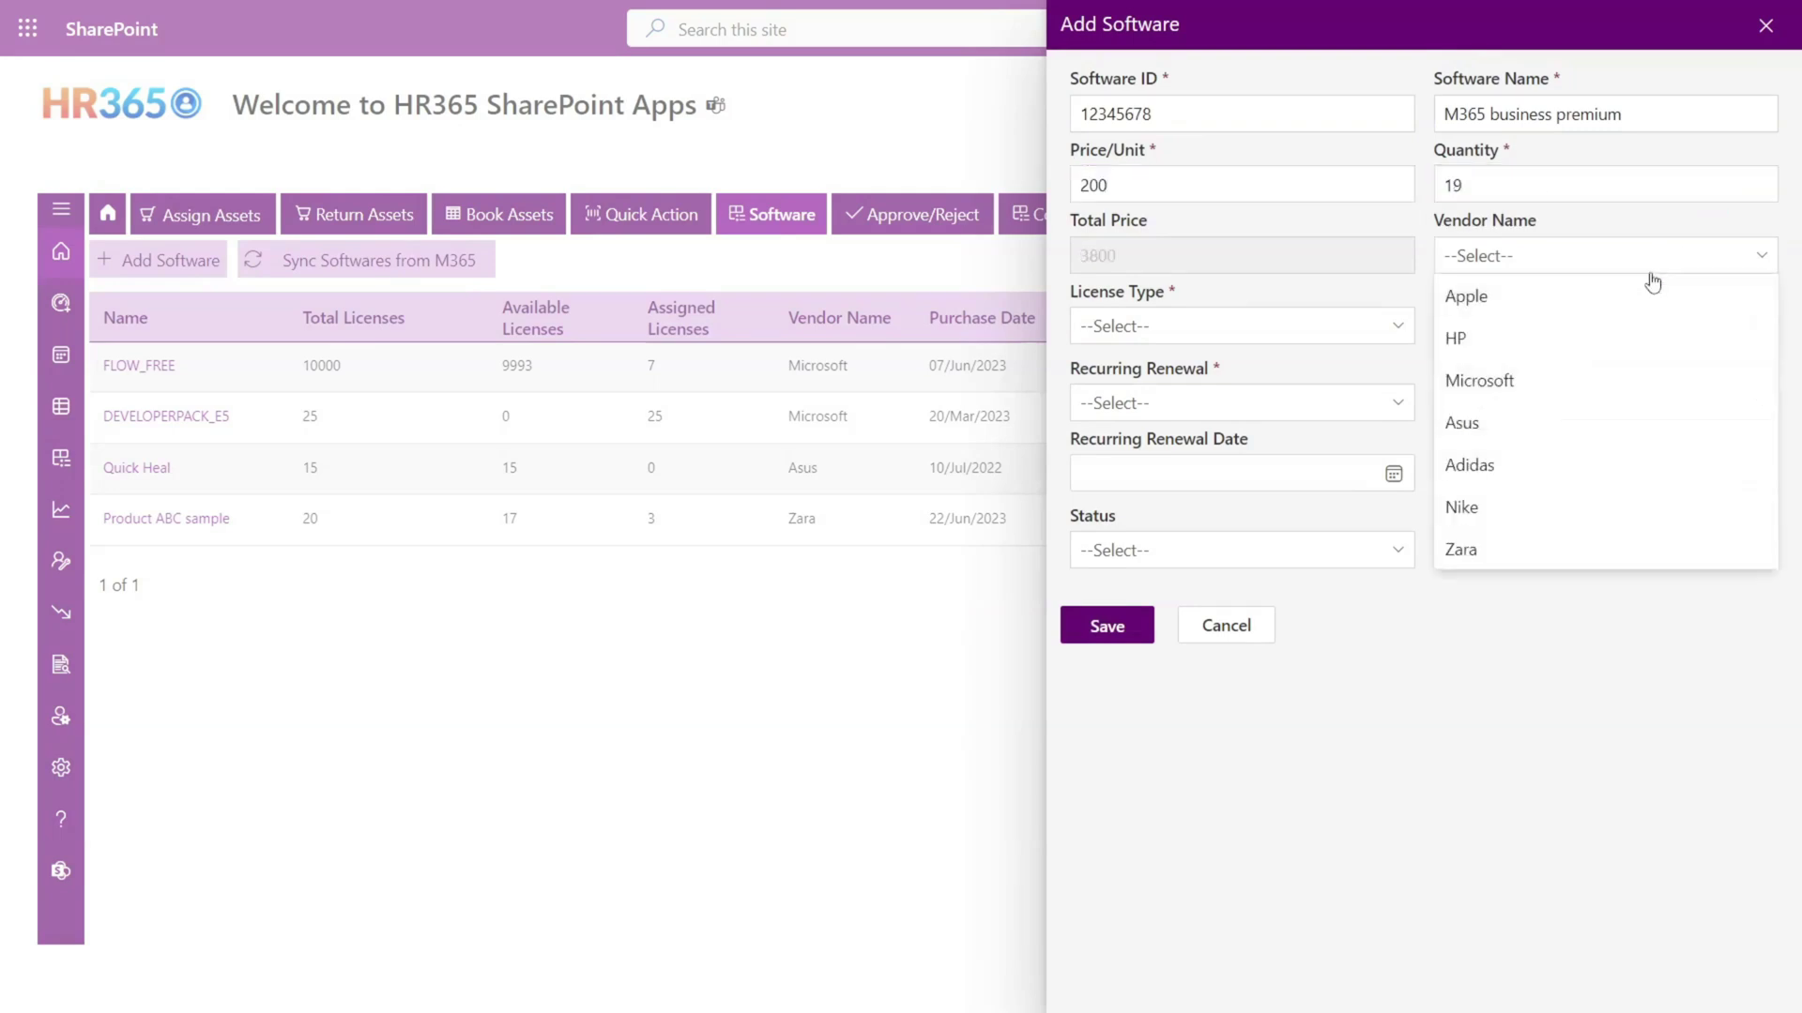
pyautogui.click(1518, 376)
pyautogui.click(1332, 336)
pyautogui.click(1220, 406)
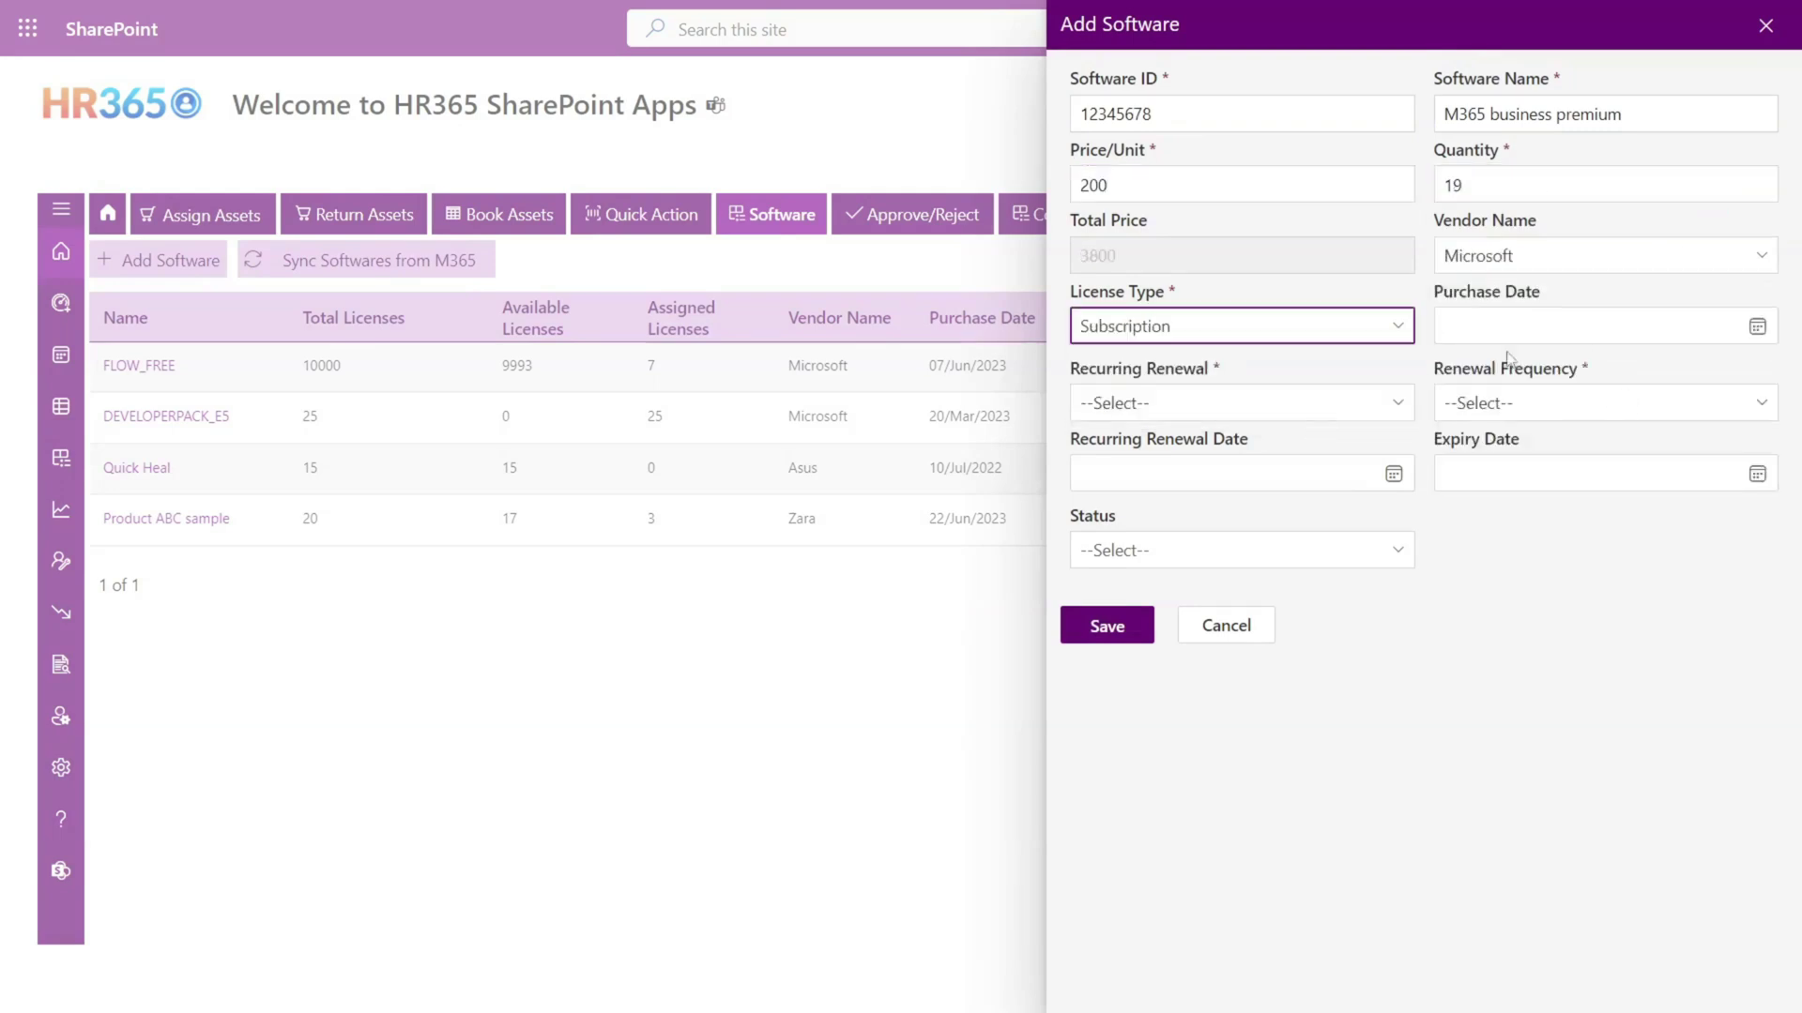
# Set purchase 7/6/2023, yearly renewal from 7/6/2023, expiry 6/6/2023, status Active, and save
pyautogui.click(1757, 327)
pyautogui.click(1403, 480)
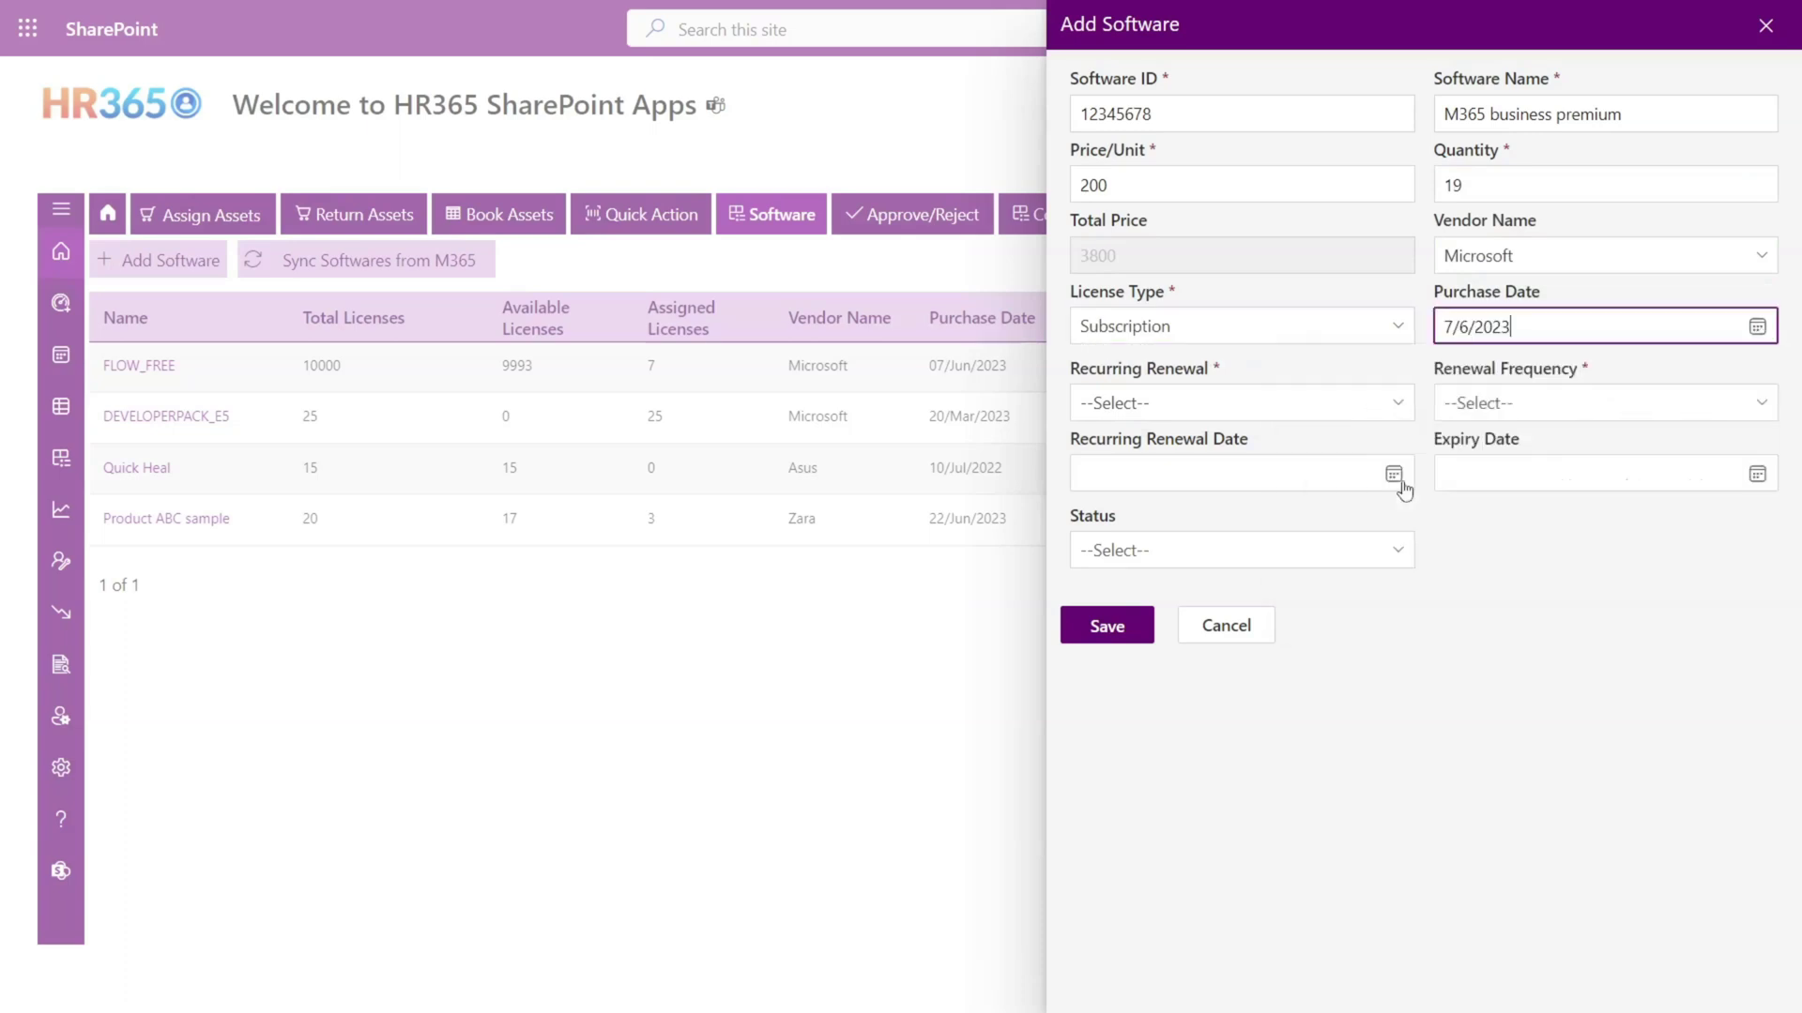
pyautogui.click(1400, 411)
pyautogui.click(1367, 450)
pyautogui.click(1603, 406)
pyautogui.click(1612, 568)
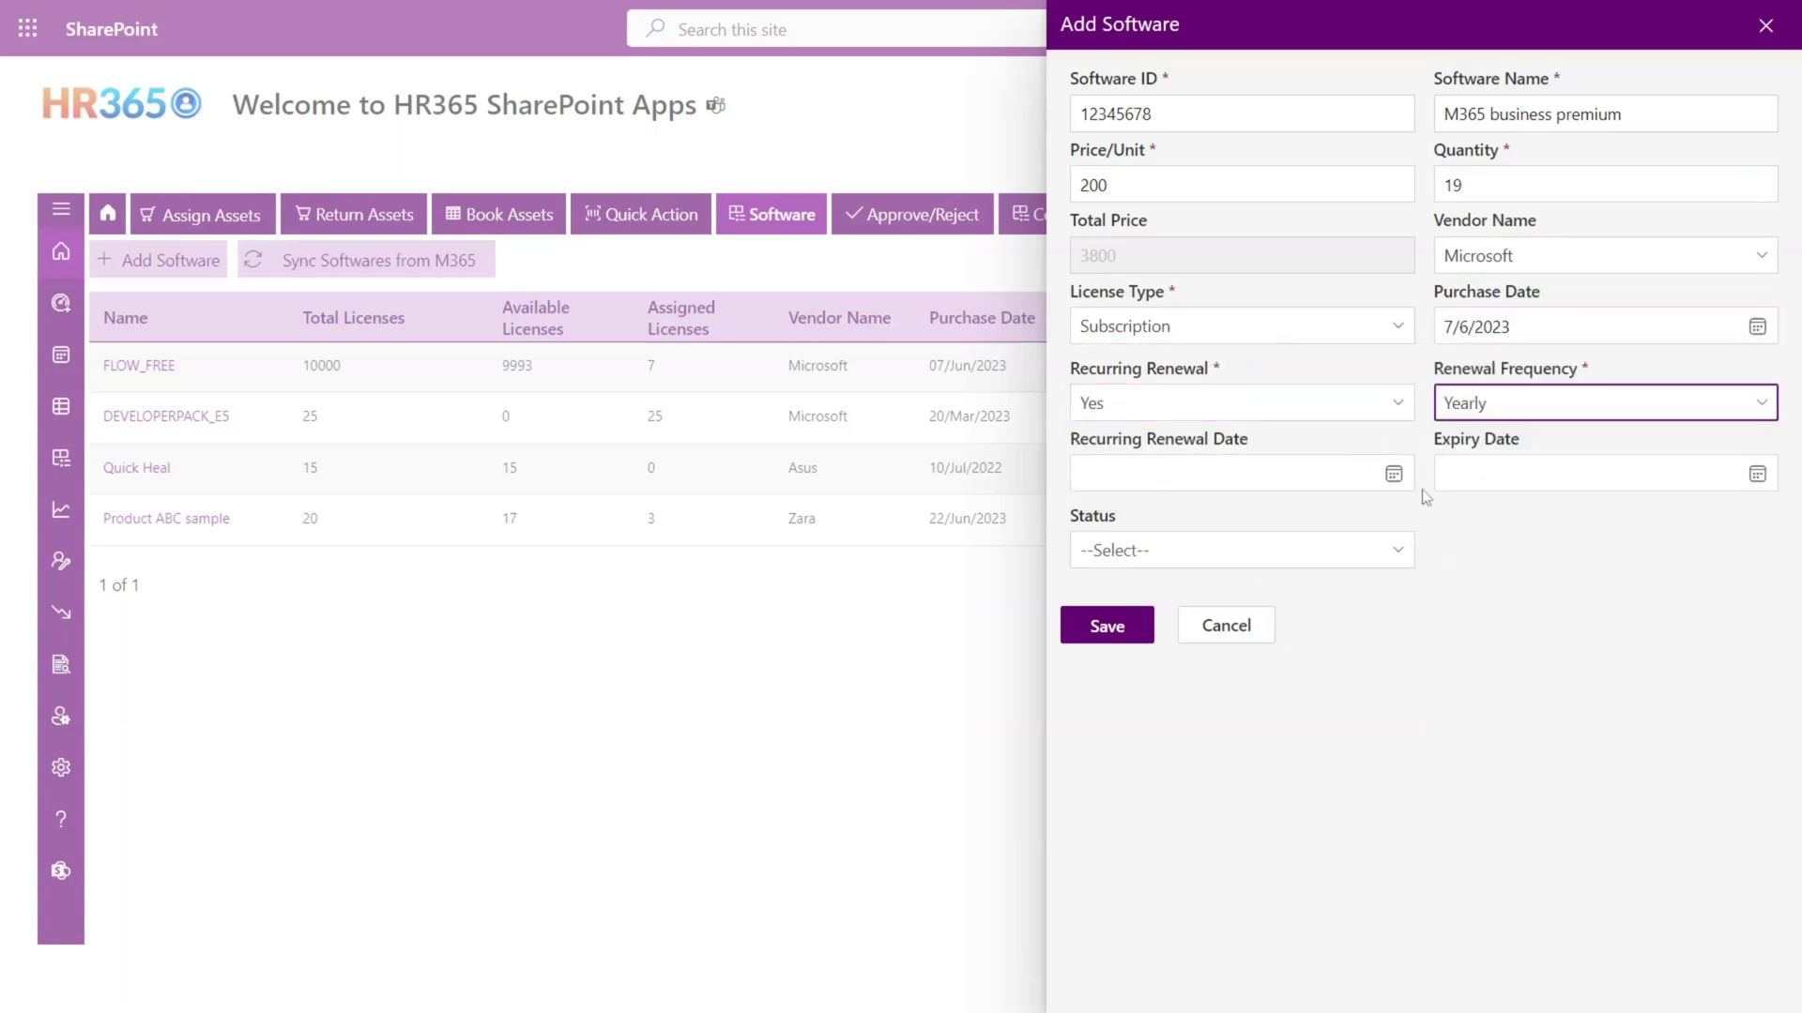
pyautogui.click(1393, 473)
pyautogui.click(1201, 624)
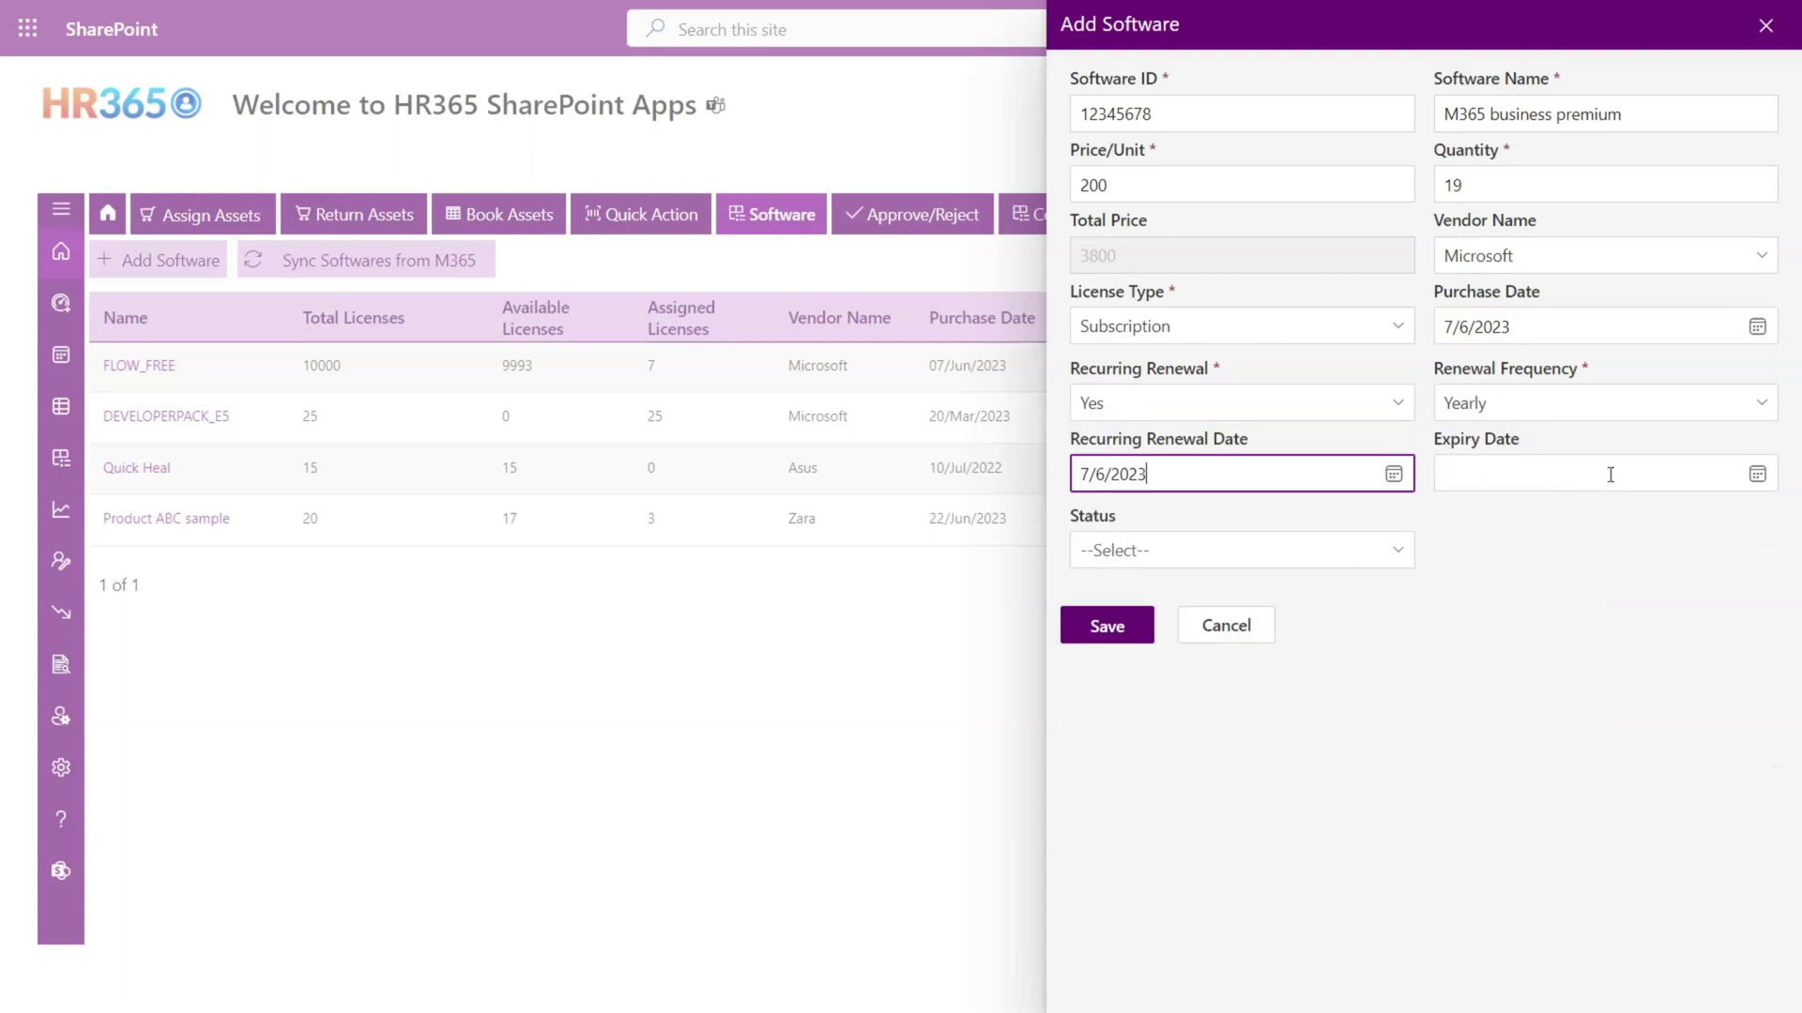
pyautogui.click(1757, 476)
pyautogui.click(1371, 627)
pyautogui.click(1376, 563)
pyautogui.click(1330, 591)
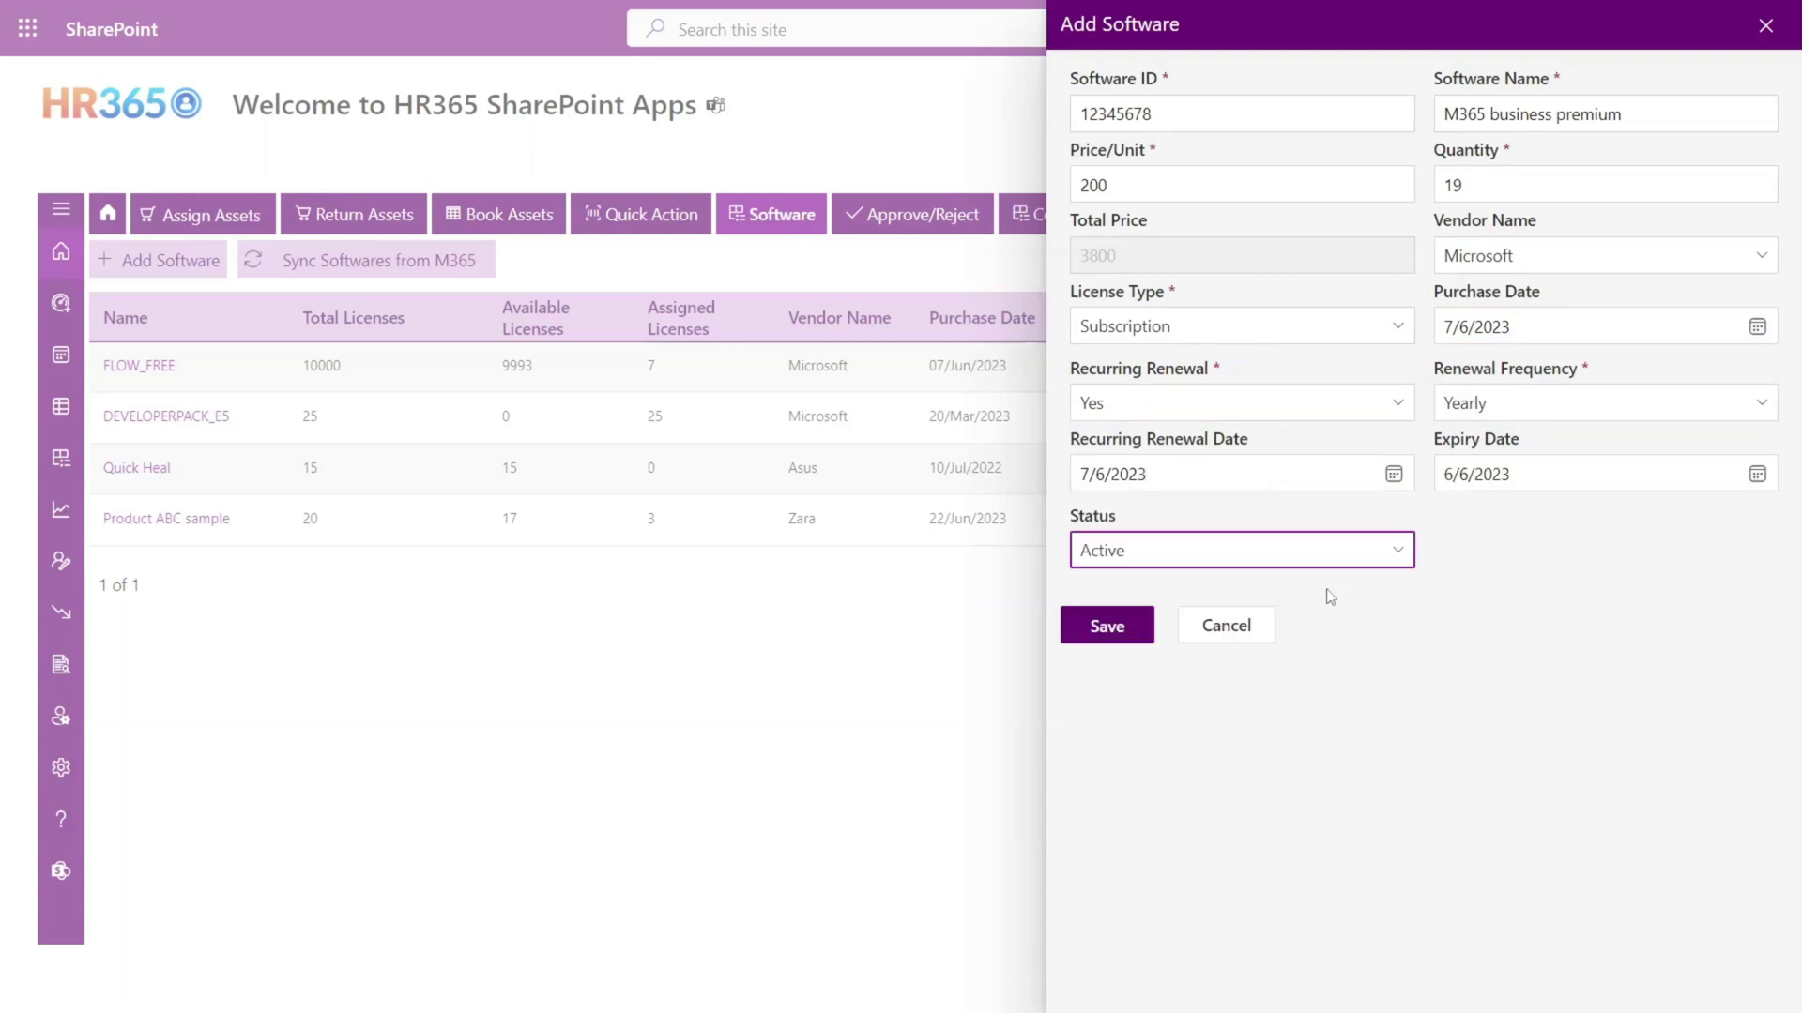
pyautogui.click(1102, 625)
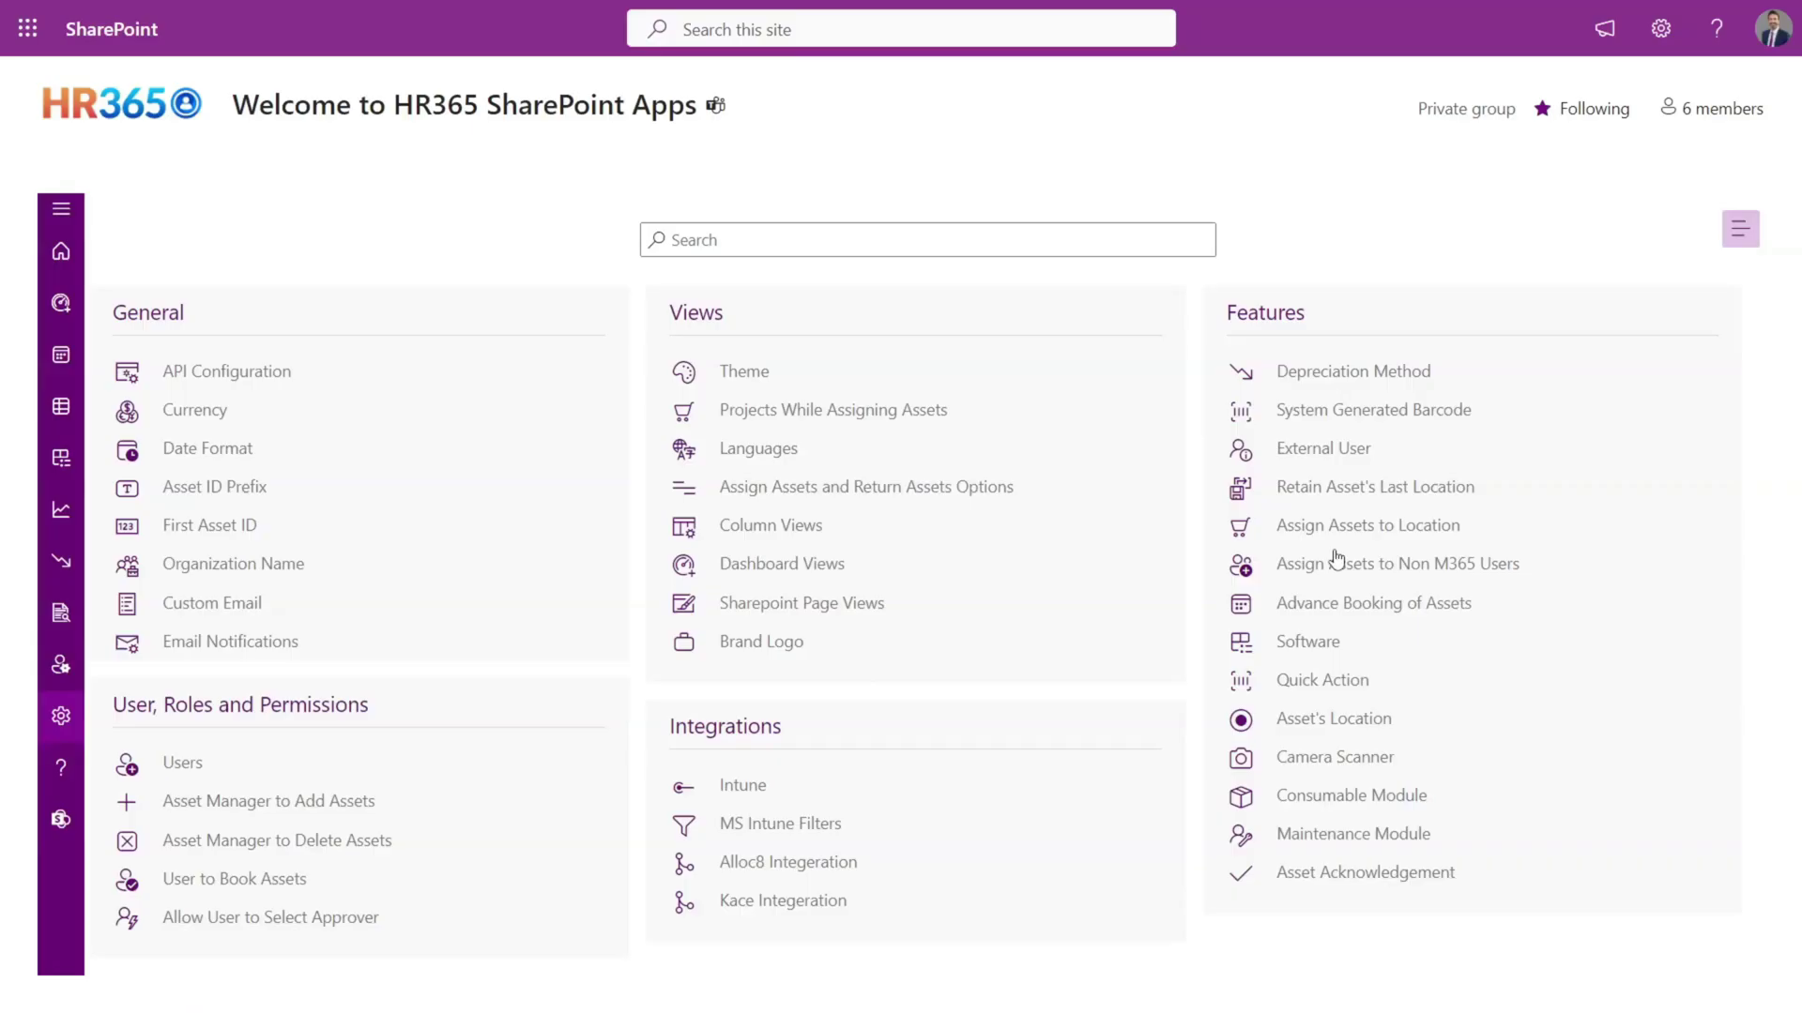
# Turn on the Consumable Module in Features and view the consumable add options
pyautogui.click(1337, 560)
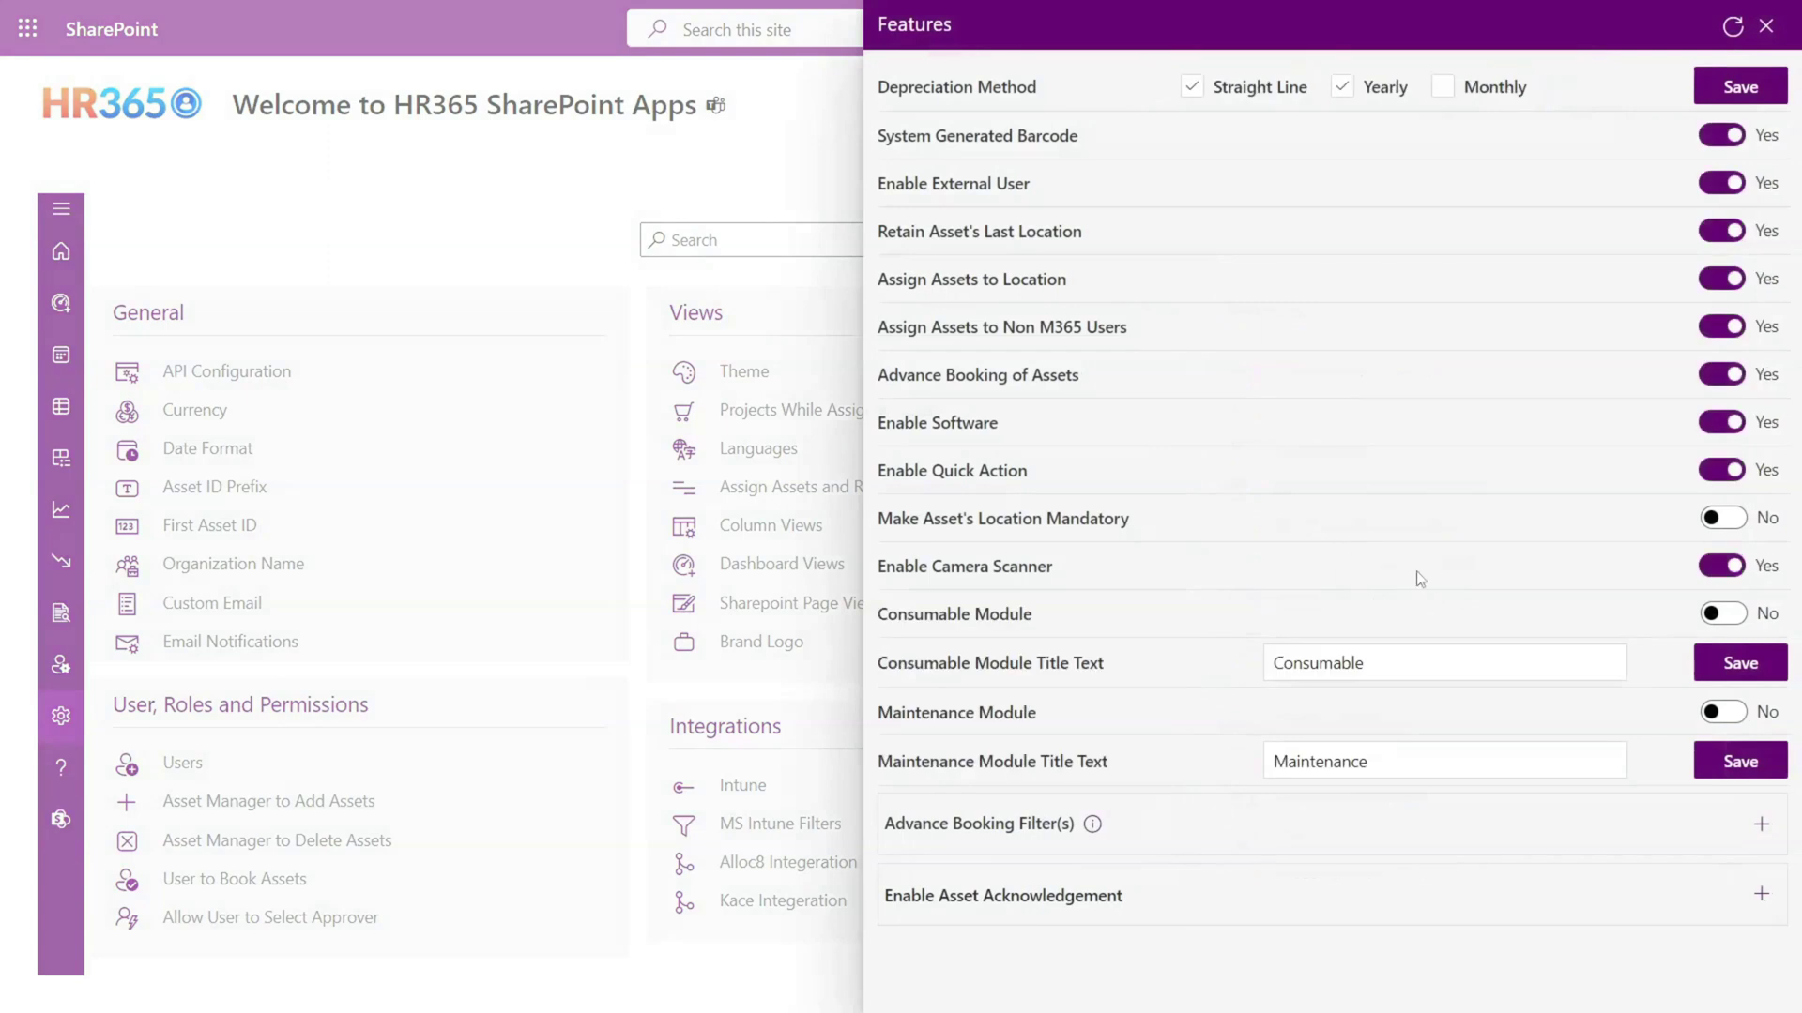
pyautogui.click(1715, 615)
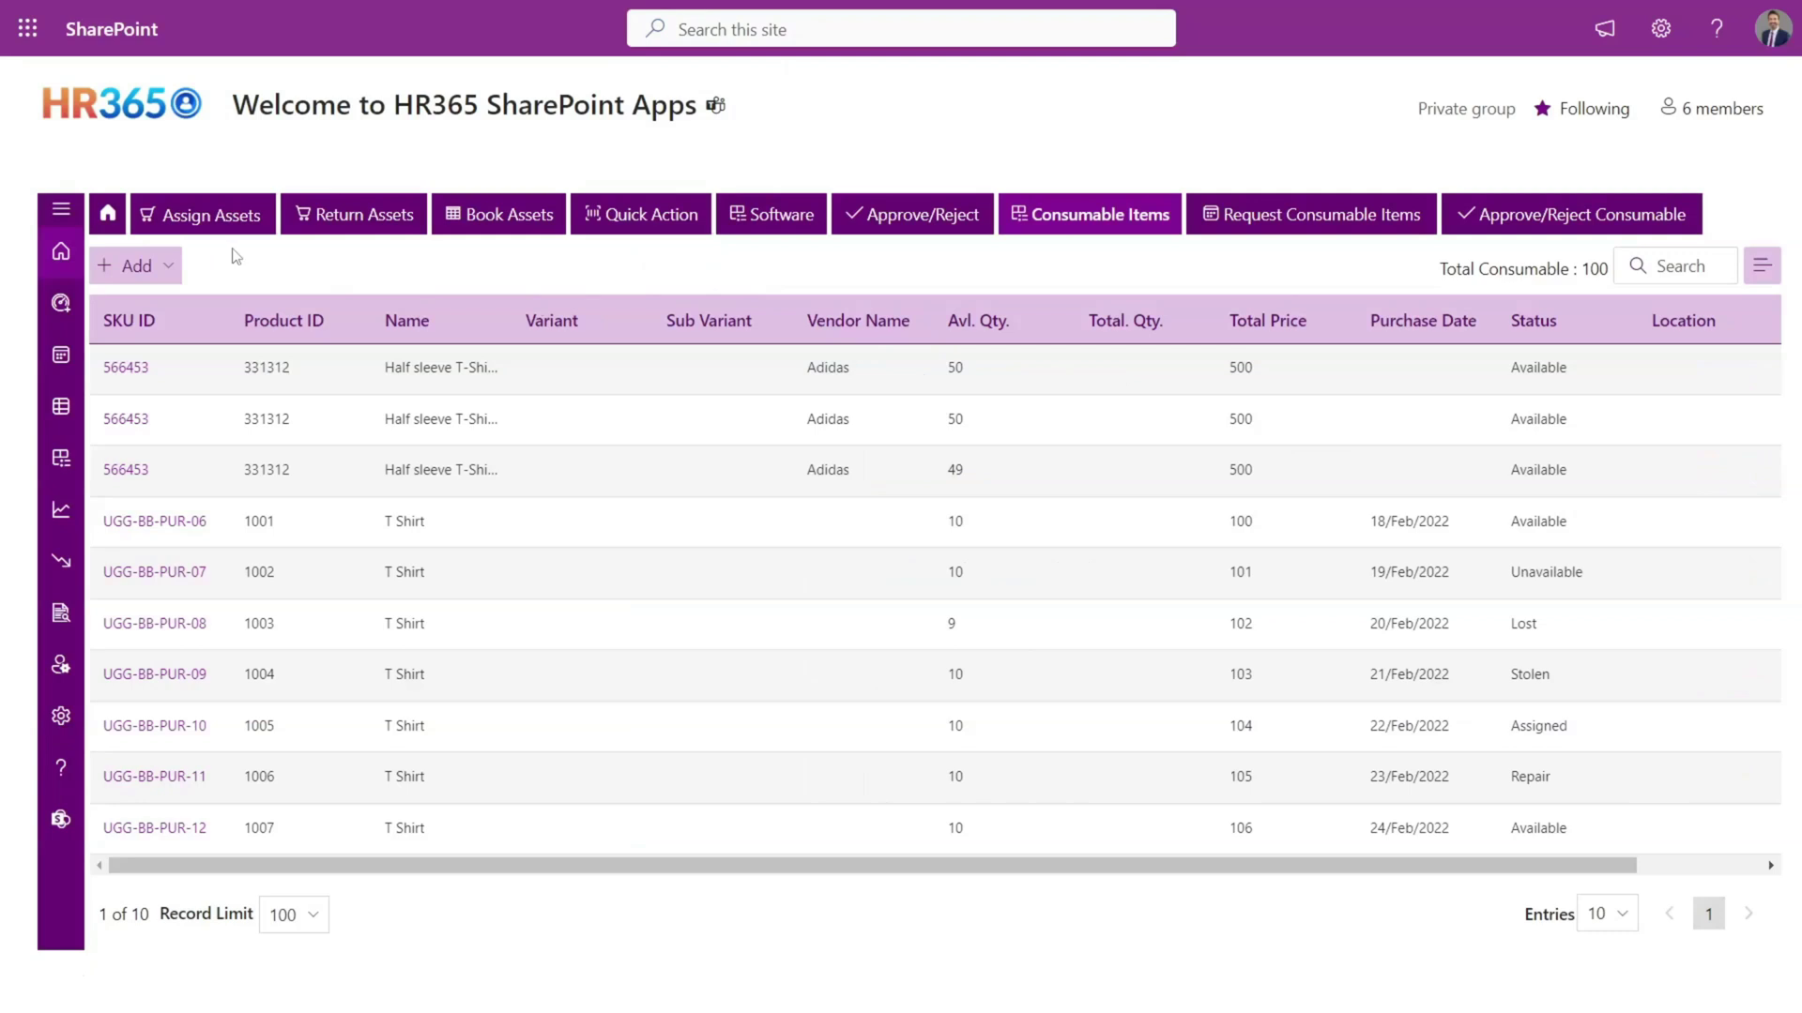
pyautogui.click(171, 271)
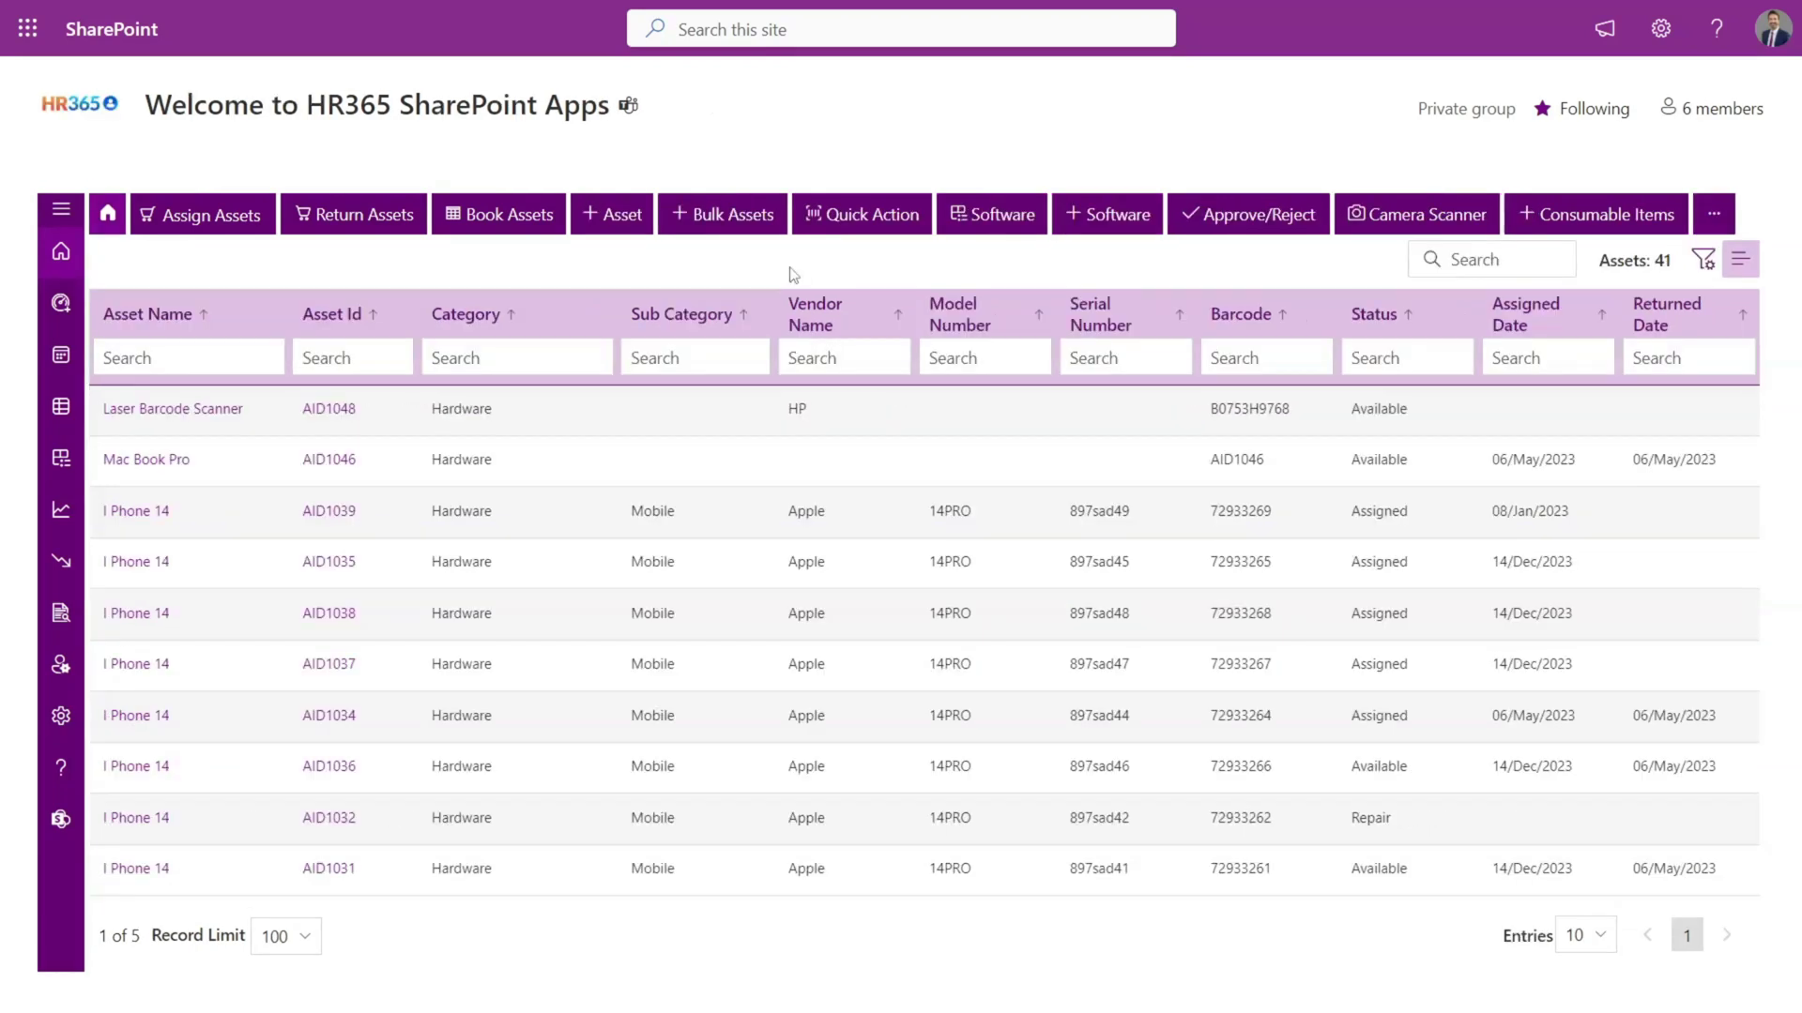
pyautogui.click(824, 220)
pyautogui.click(813, 410)
pyautogui.write('25651356')
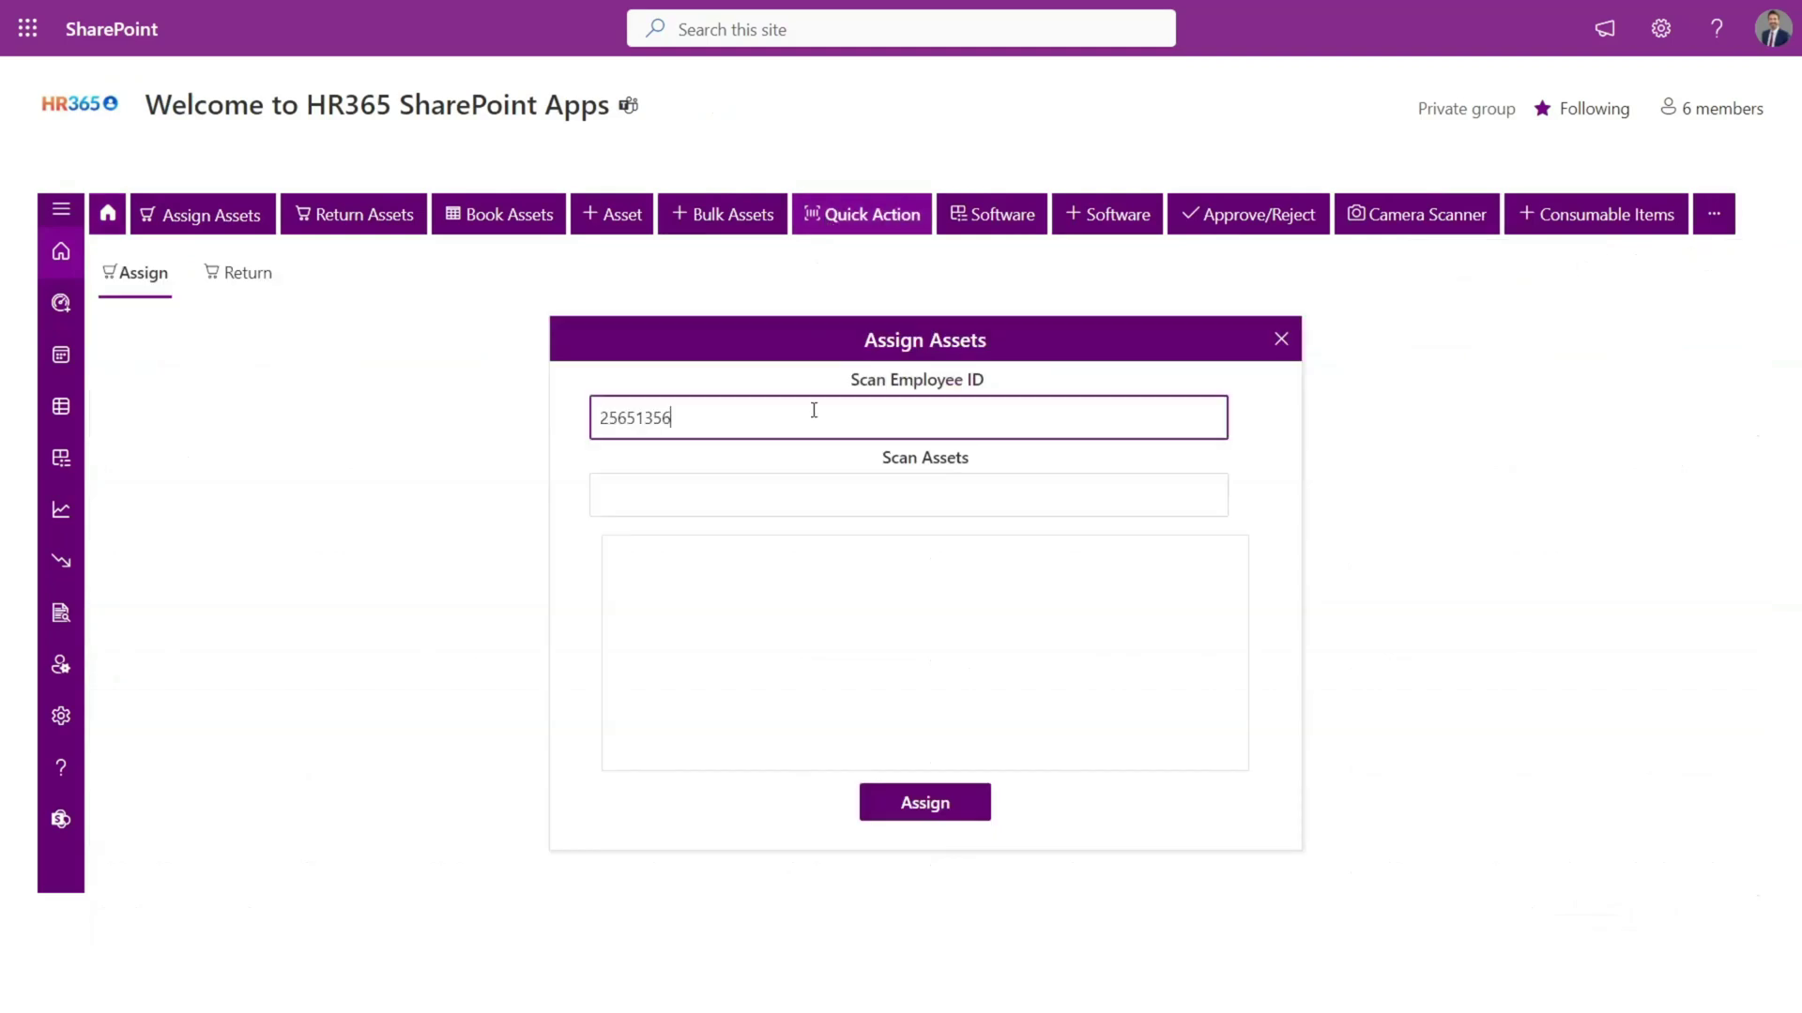
pyautogui.press('Return')
pyautogui.write('B0753H9768')
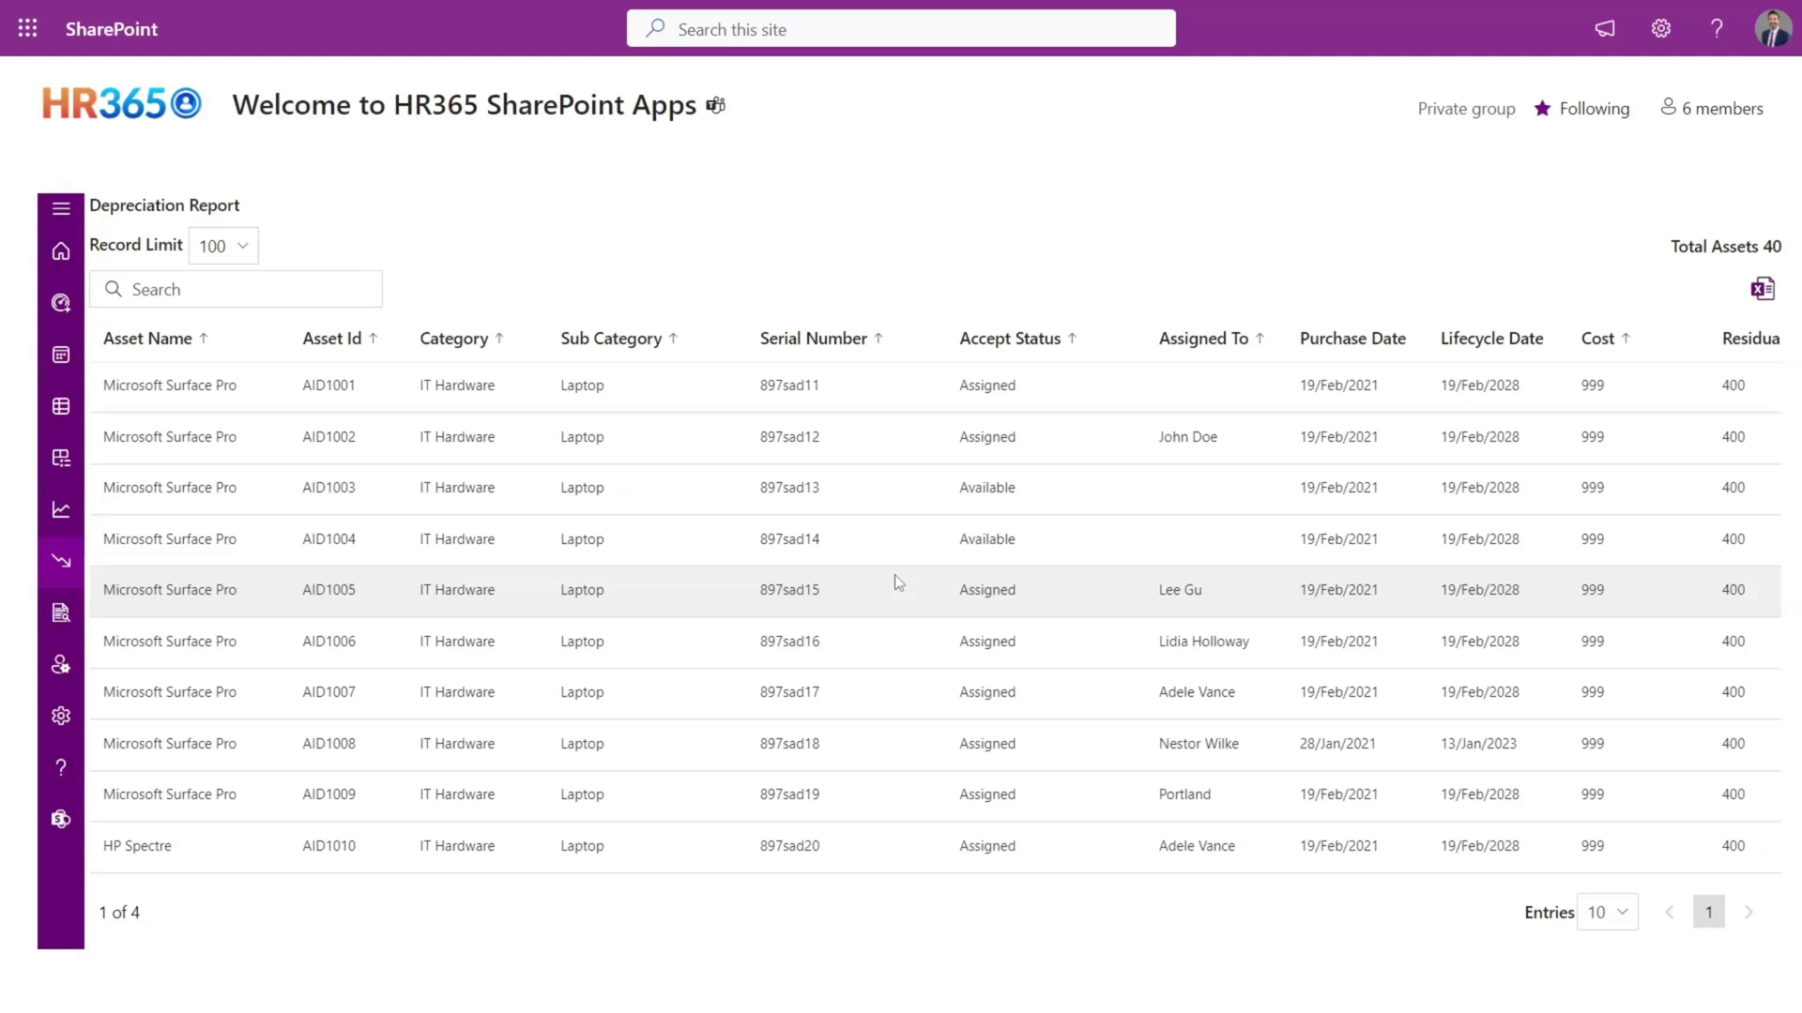
# Scroll the depreciation table right until Current Depreciated Value is fully visible
pyautogui.hscroll(5, 893, 574)
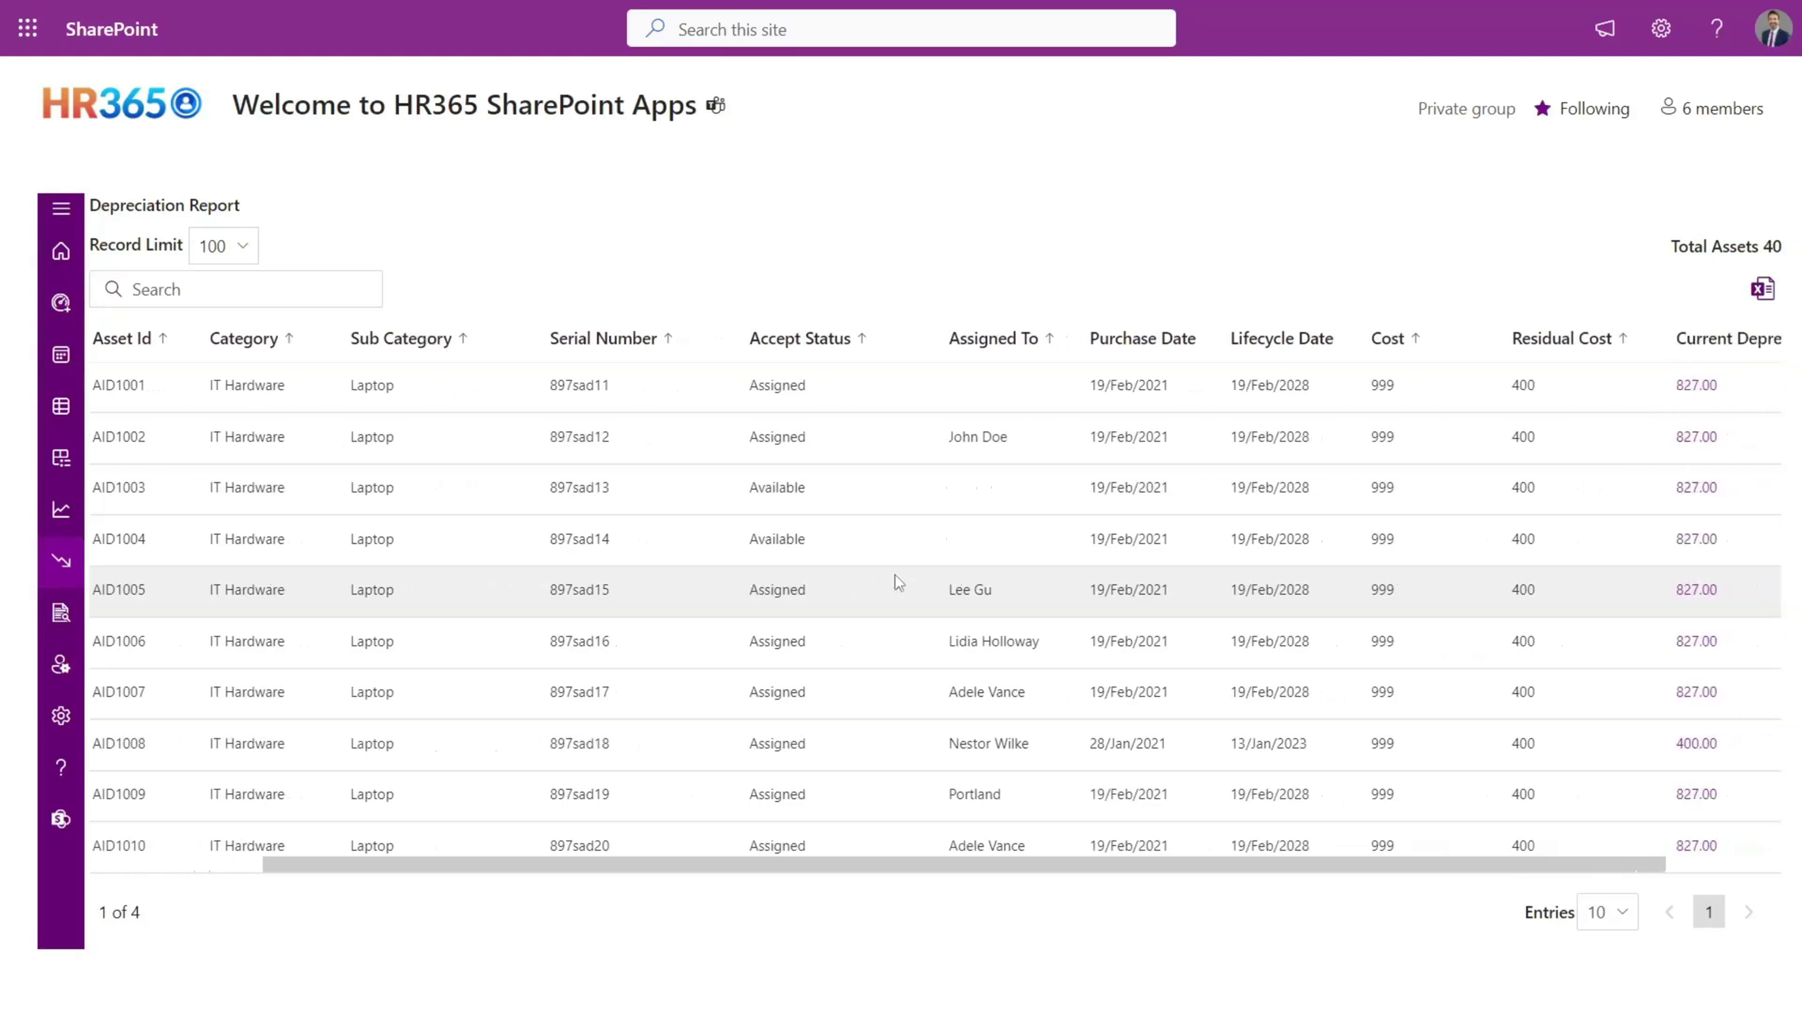
pyautogui.hscroll(1, 893, 574)
pyautogui.hscroll(1, 893, 574)
pyautogui.hscroll(1, 893, 574)
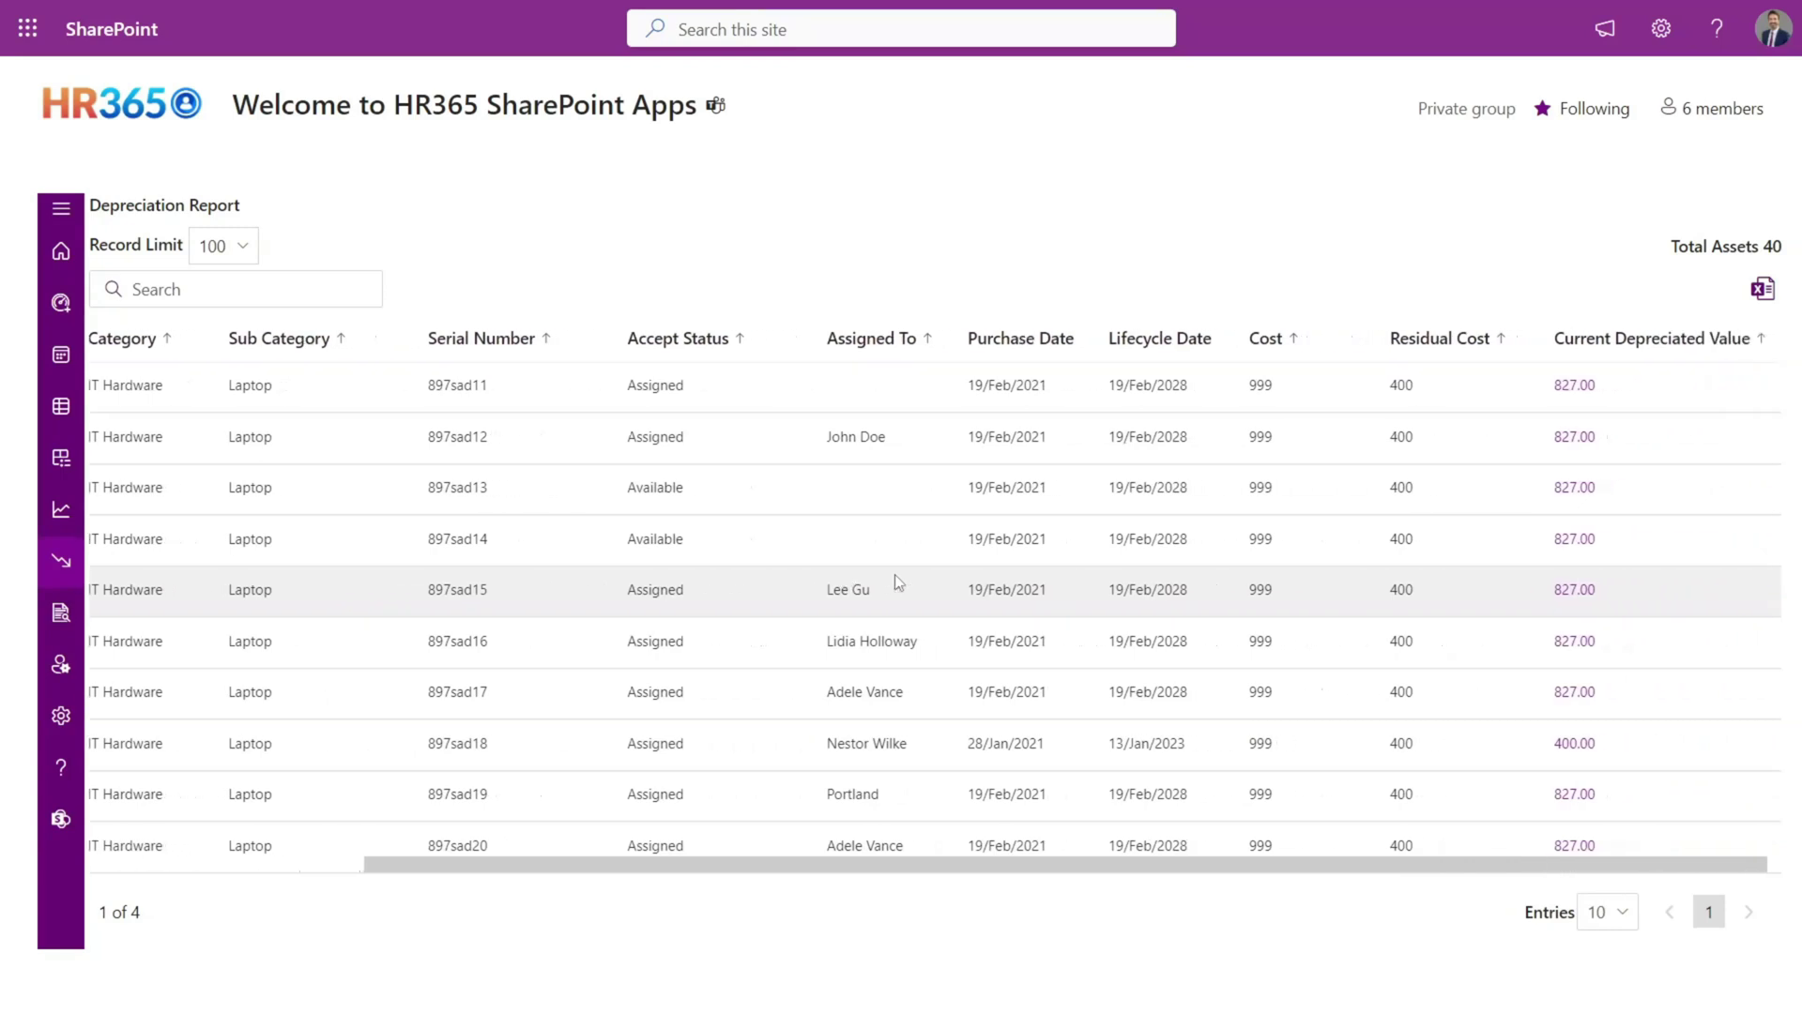
pyautogui.hscroll(1, 893, 574)
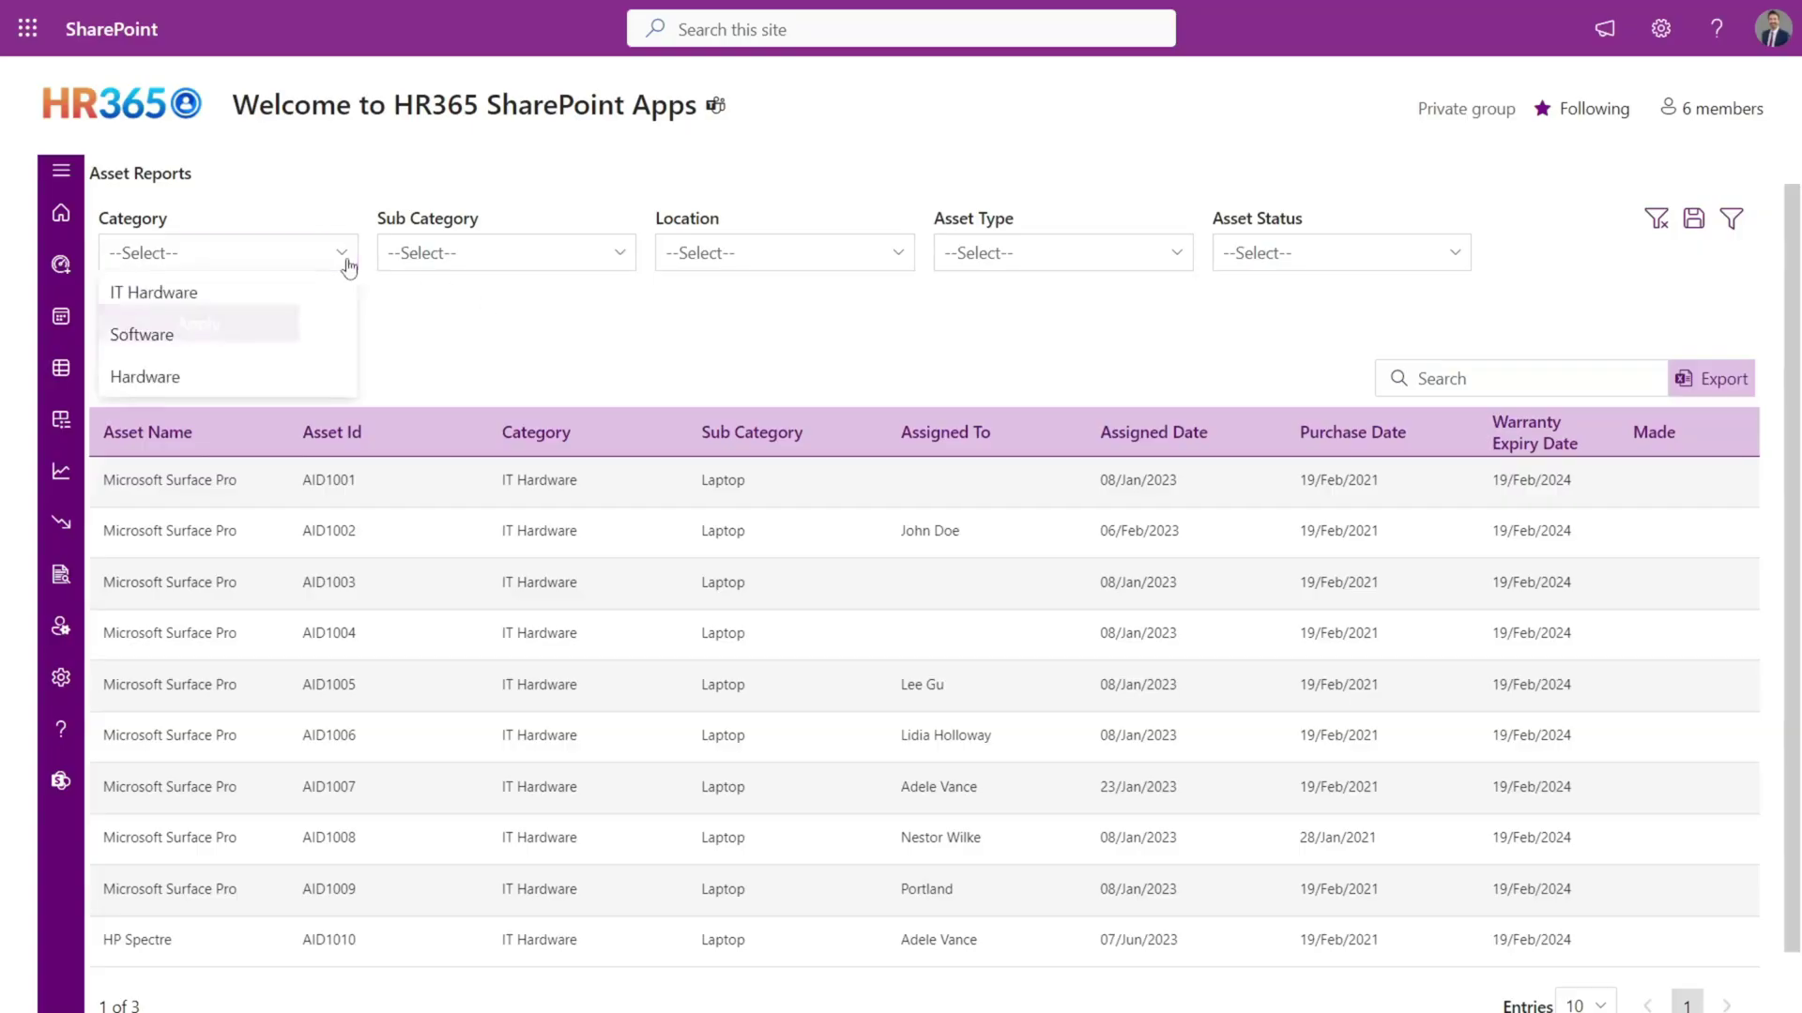
# Review the sub category, location, asset type and status filters, then export Asset Details CSV
pyautogui.click(587, 261)
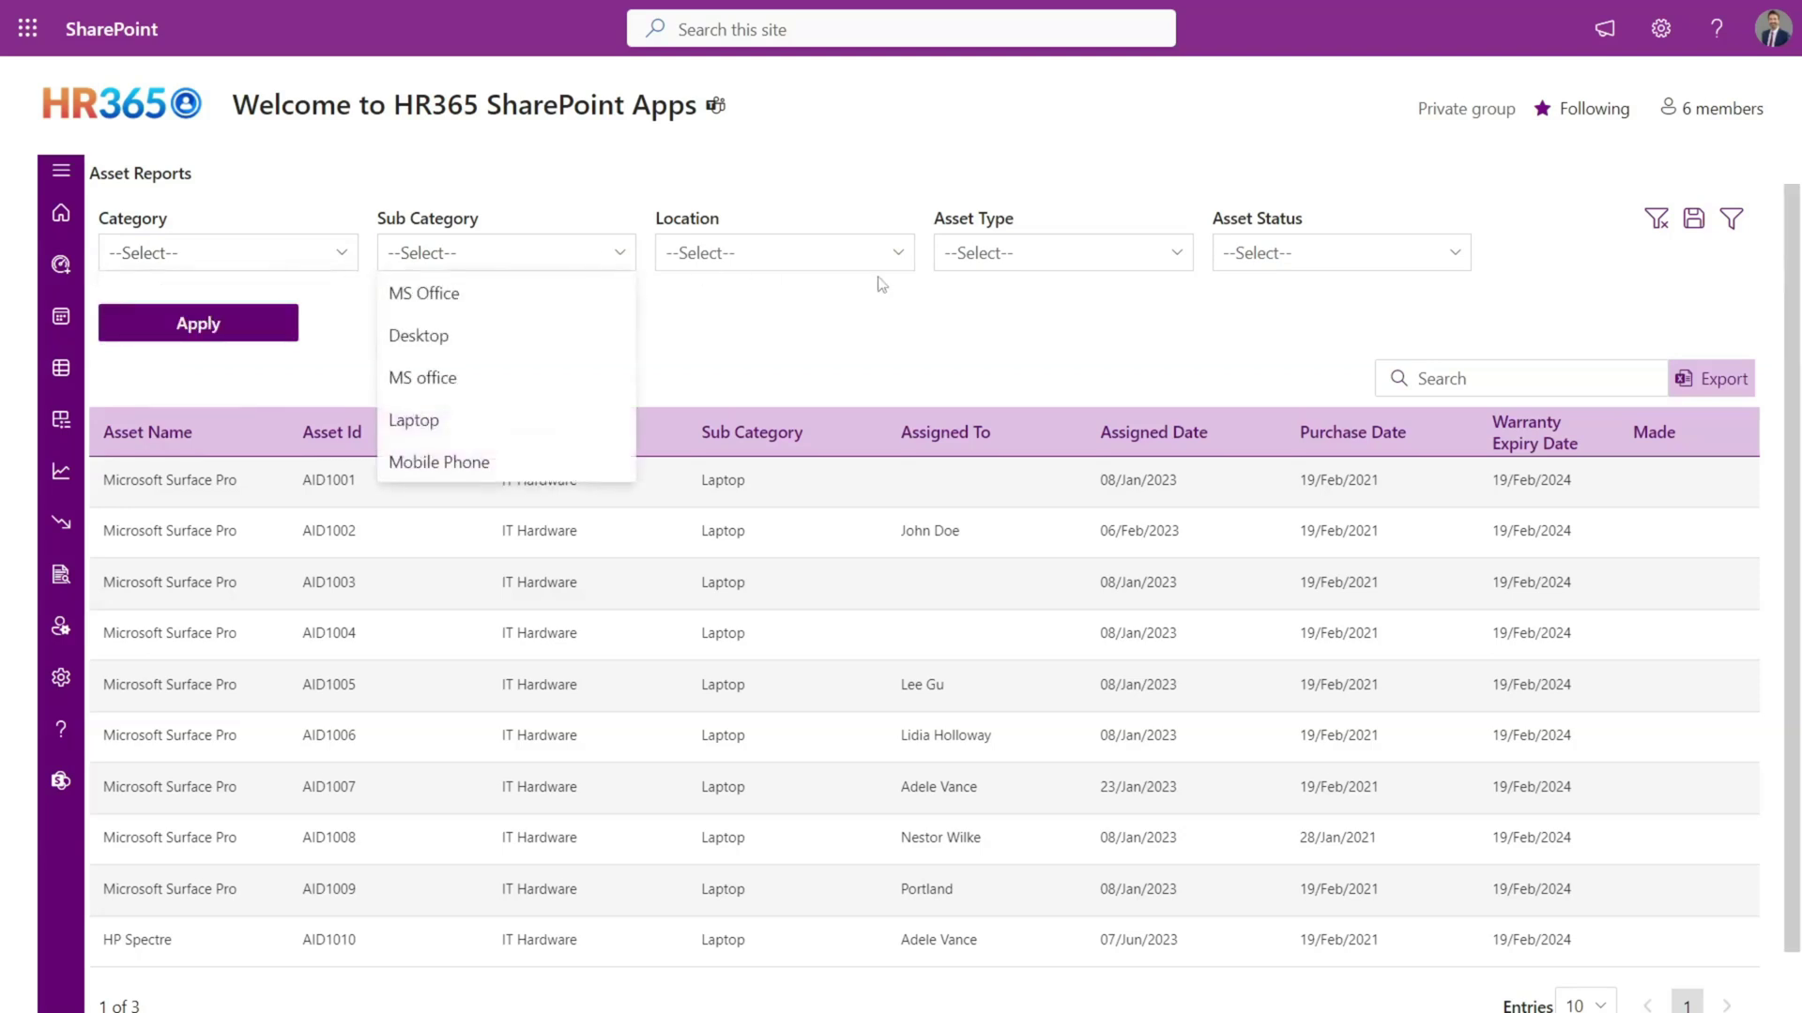
pyautogui.click(901, 259)
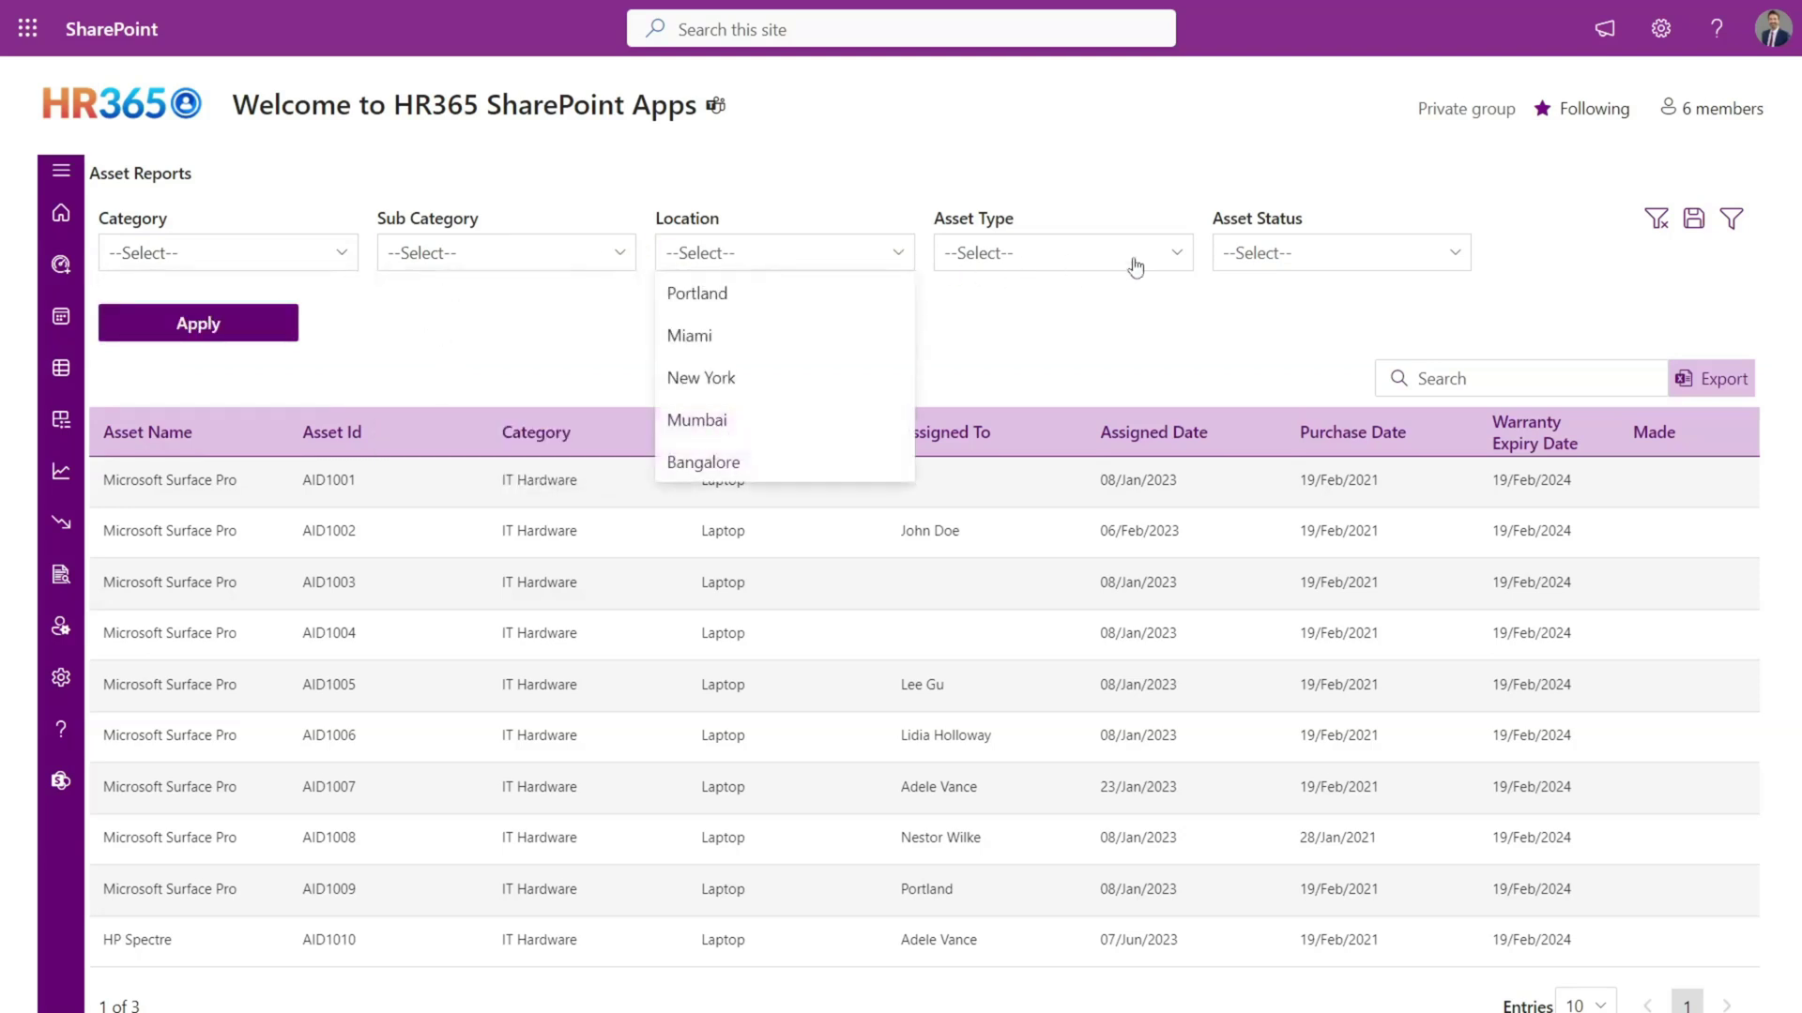
pyautogui.click(1175, 259)
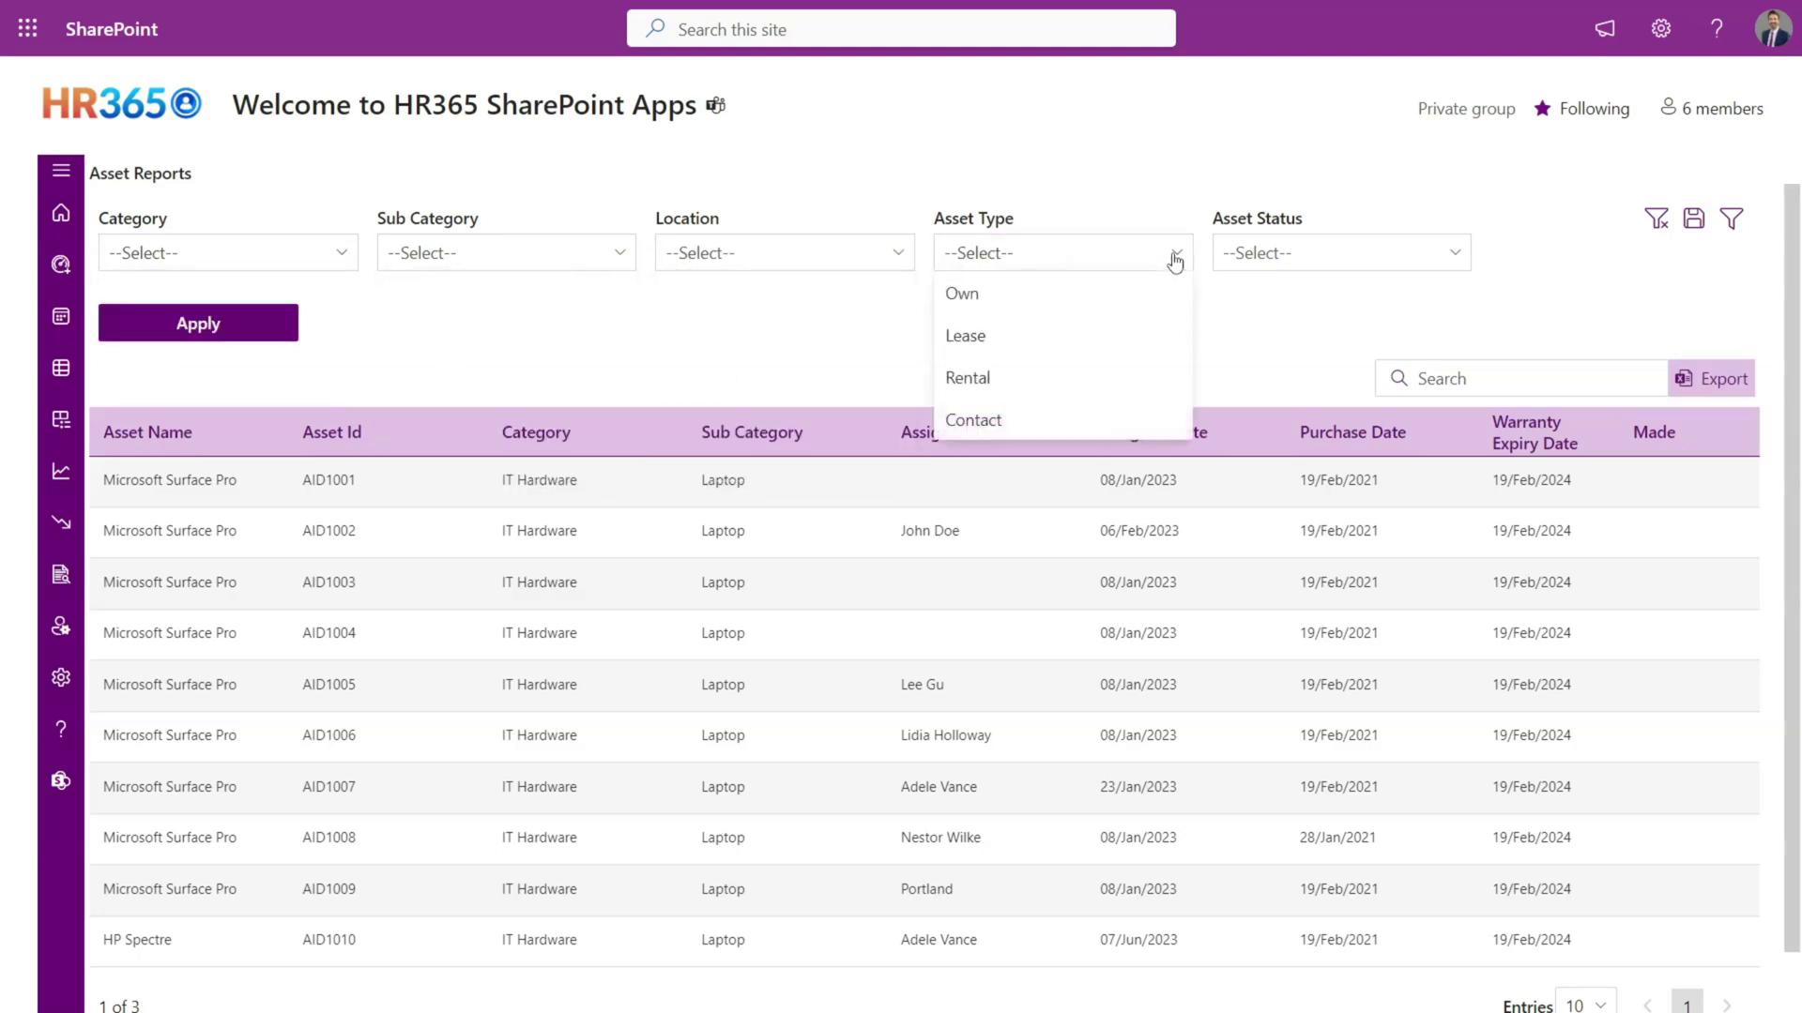
pyautogui.click(1444, 263)
pyautogui.click(1443, 262)
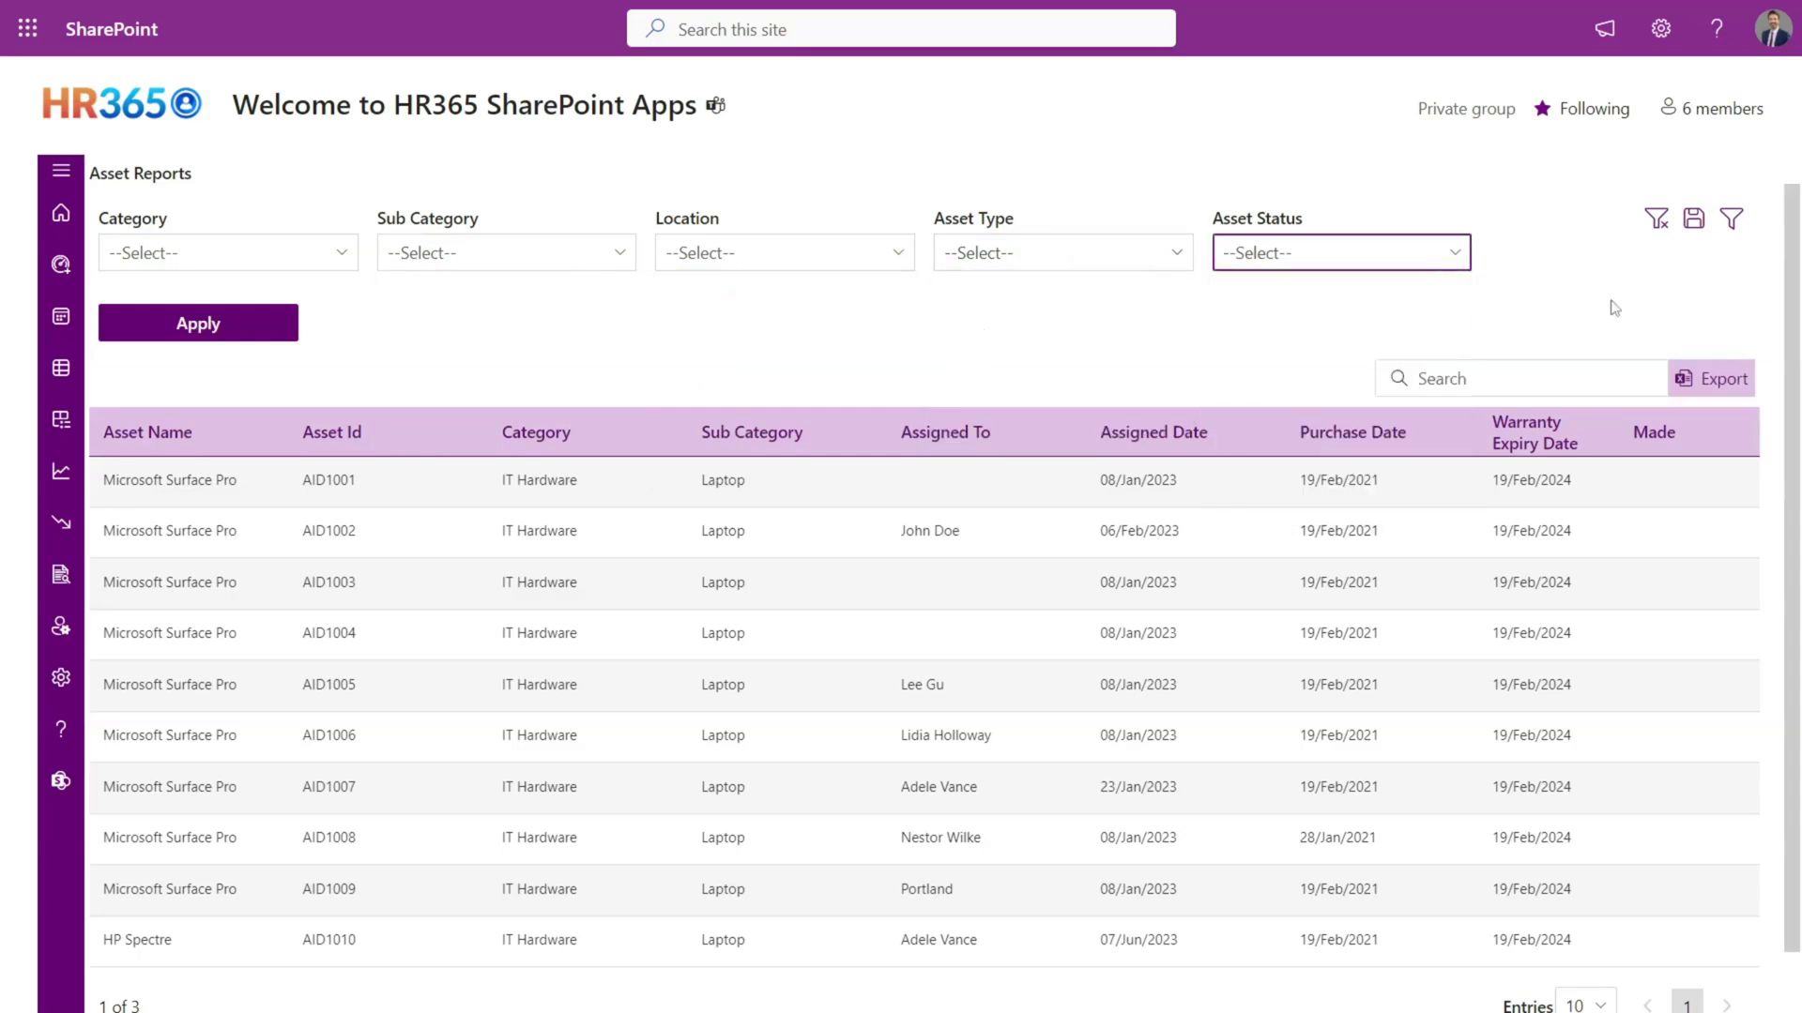
pyautogui.click(1704, 380)
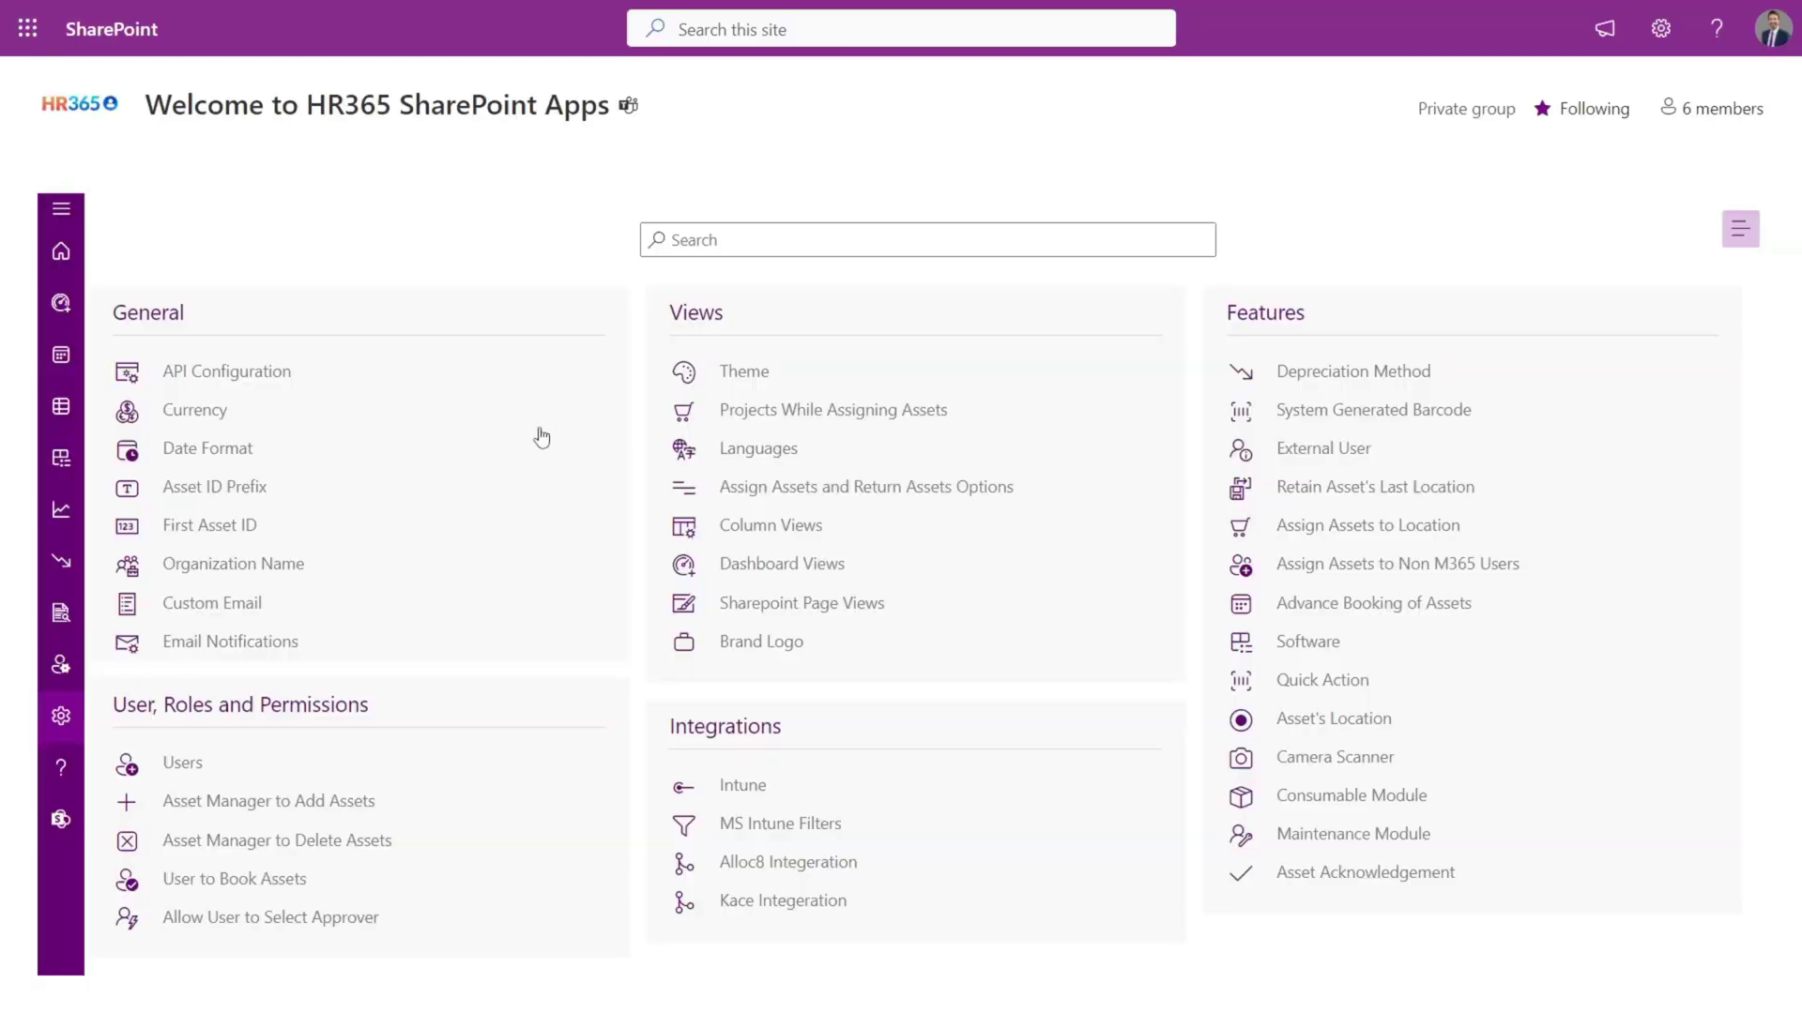
# Review the General, Custom Email template and Email Notification settings pages
pyautogui.click(541, 437)
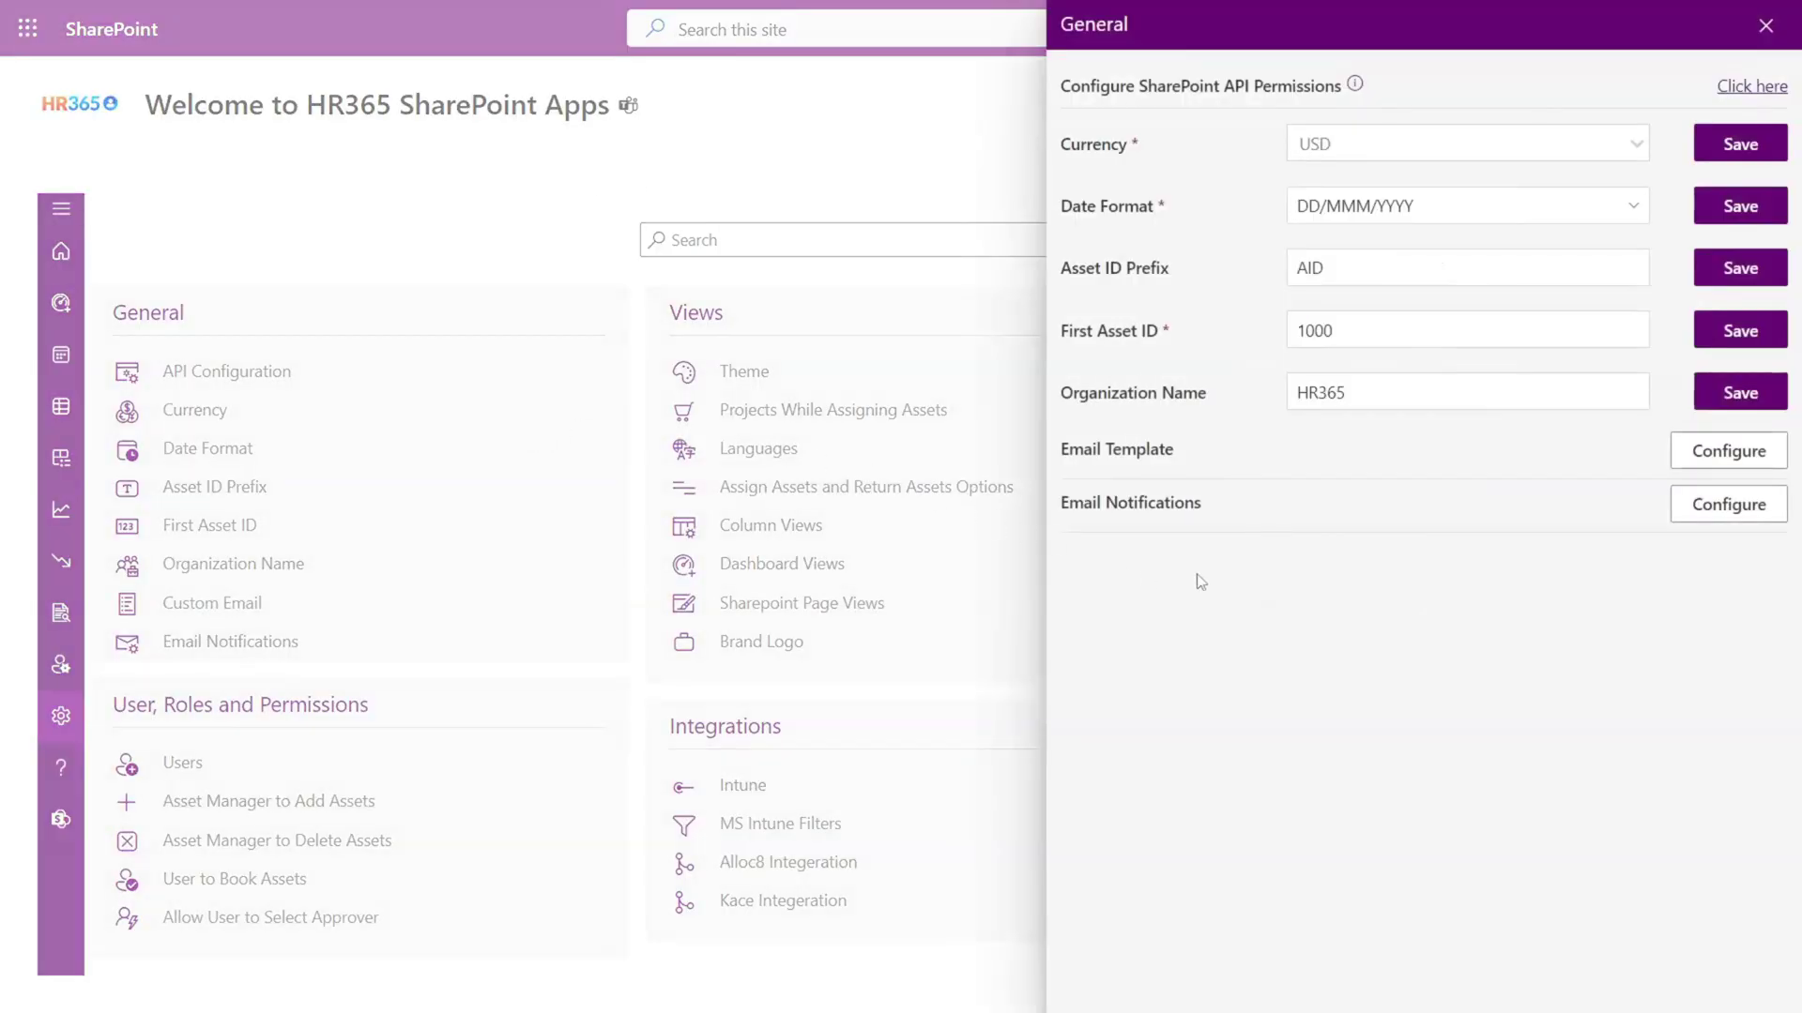
pyautogui.click(1675, 451)
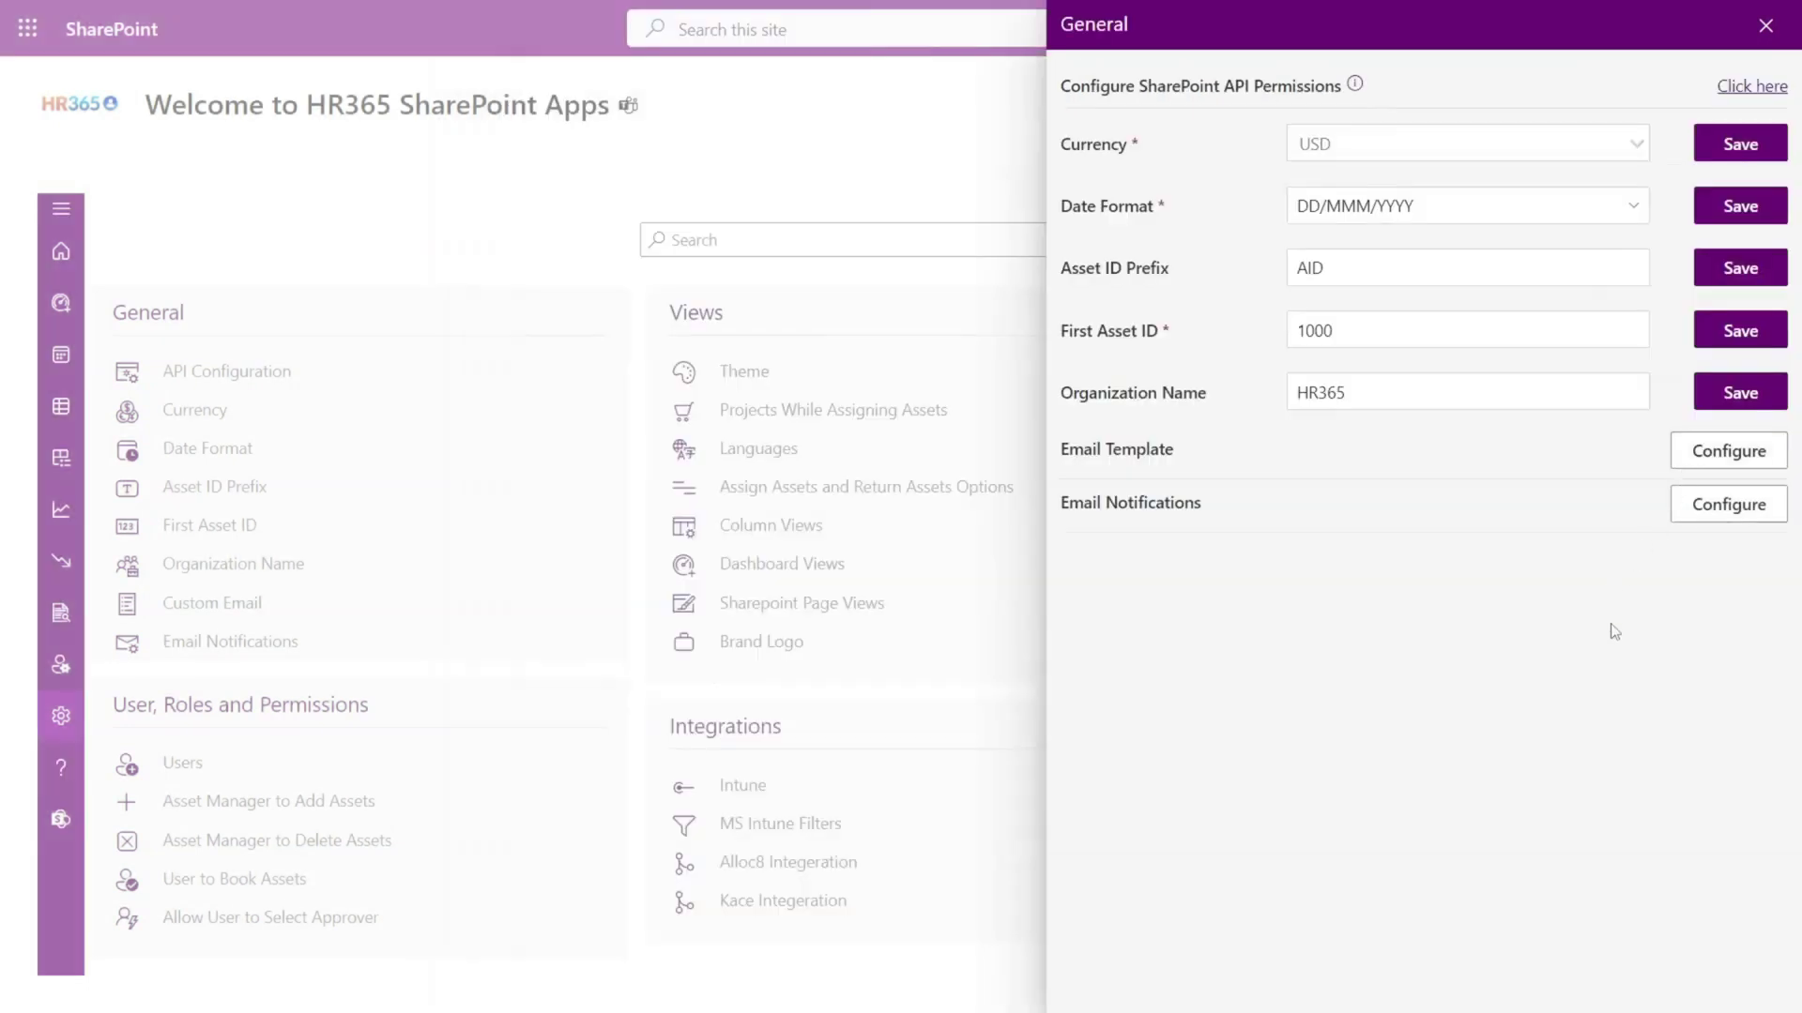
pyautogui.click(1766, 509)
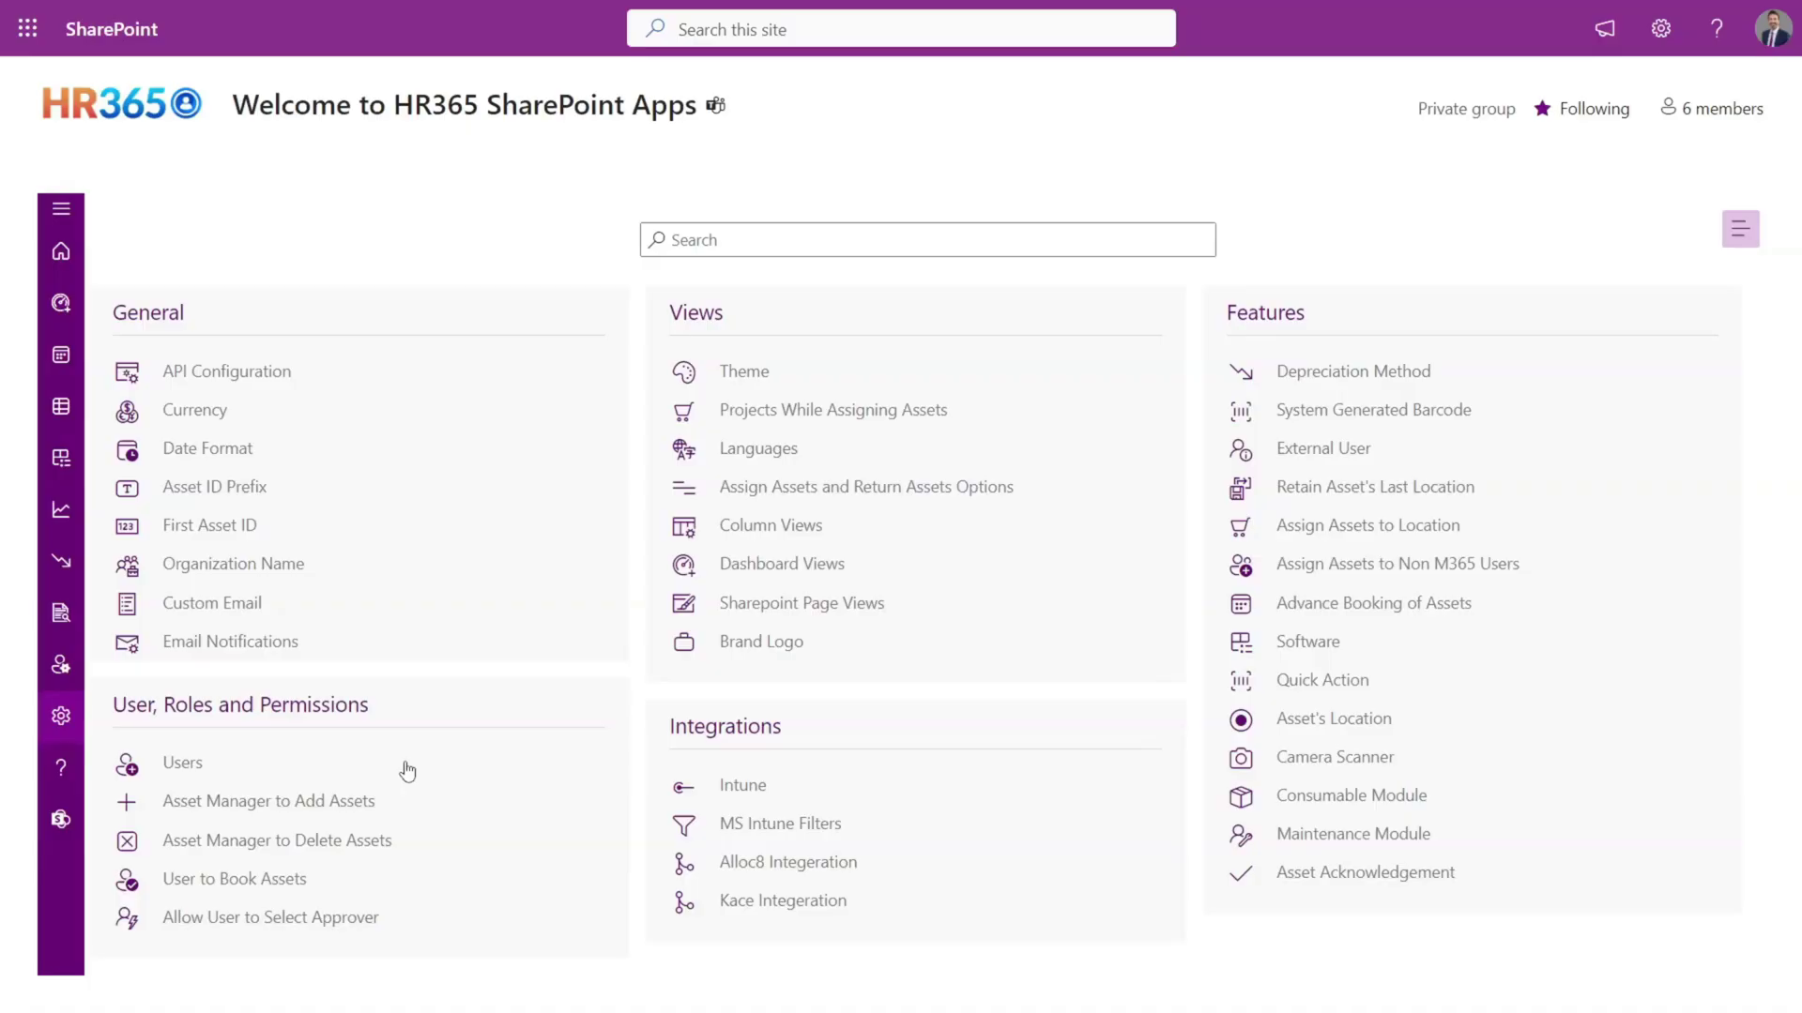
# Add Microsoft 365 user Miriam Graham to the app with the User role
pyautogui.click(1679, 94)
pyautogui.click(255, 129)
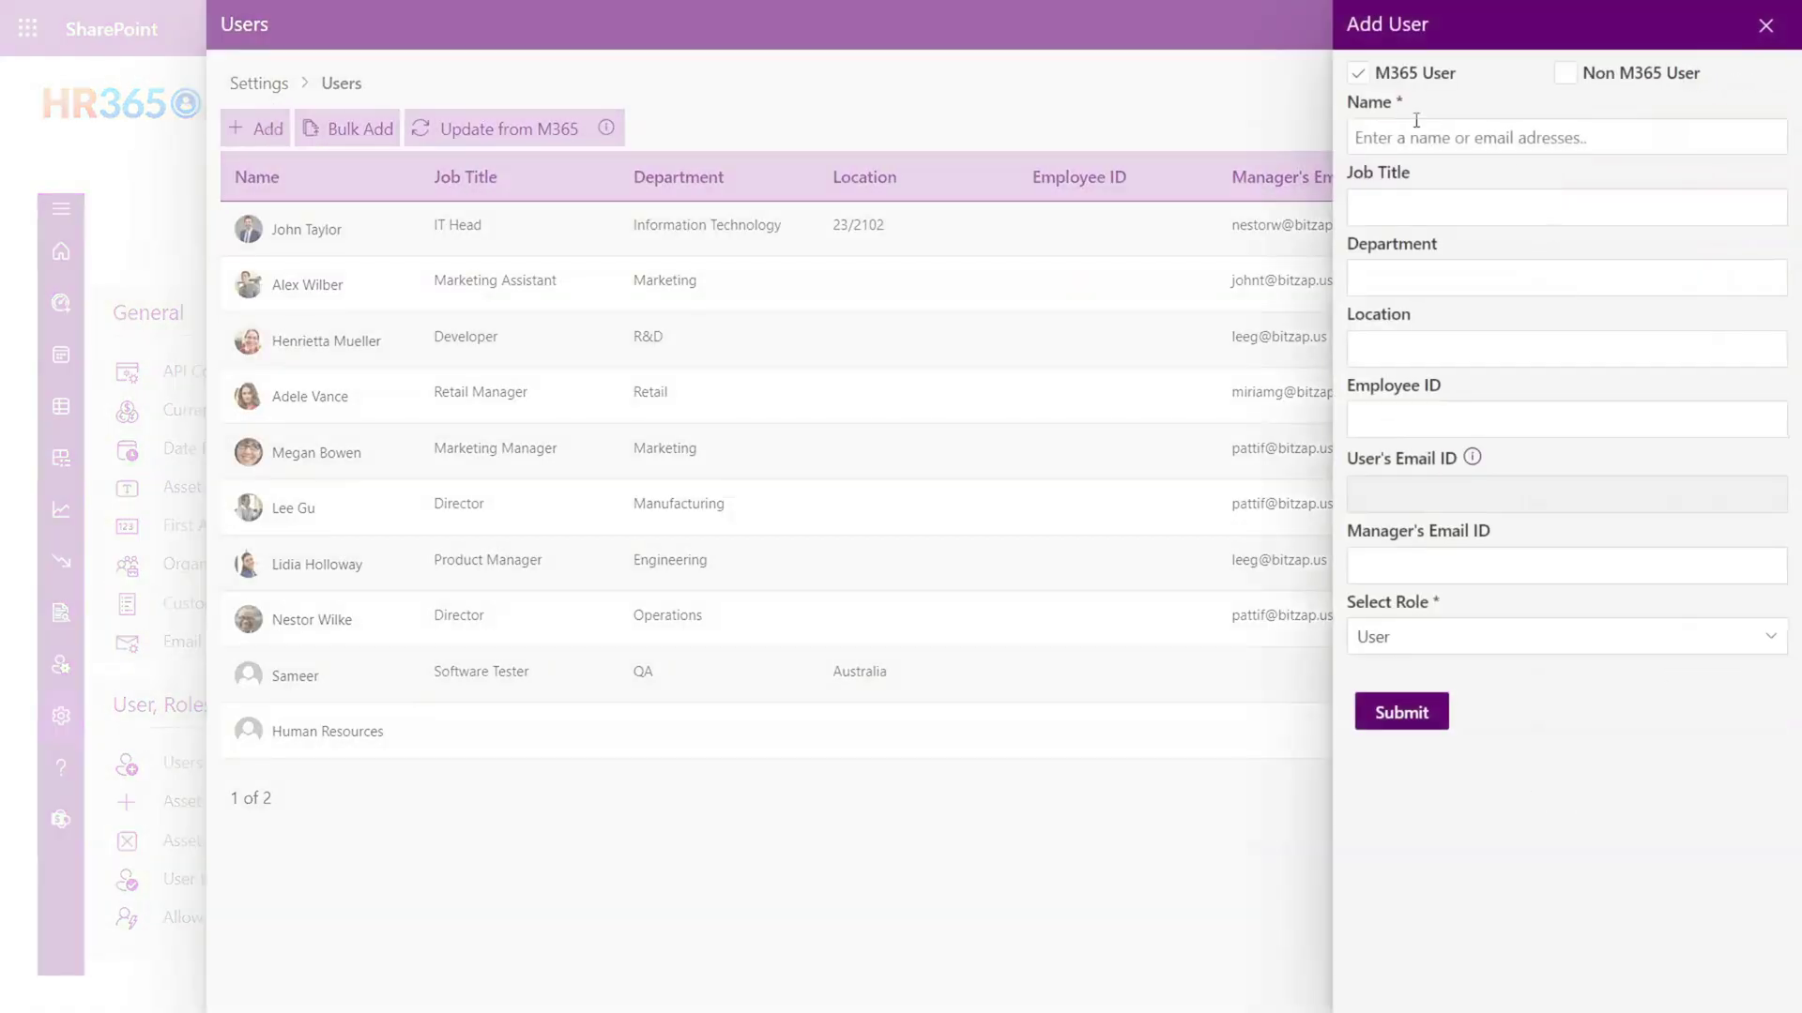
pyautogui.click(1417, 137)
pyautogui.write('Miriam Graham')
pyautogui.click(1445, 228)
pyautogui.click(1460, 634)
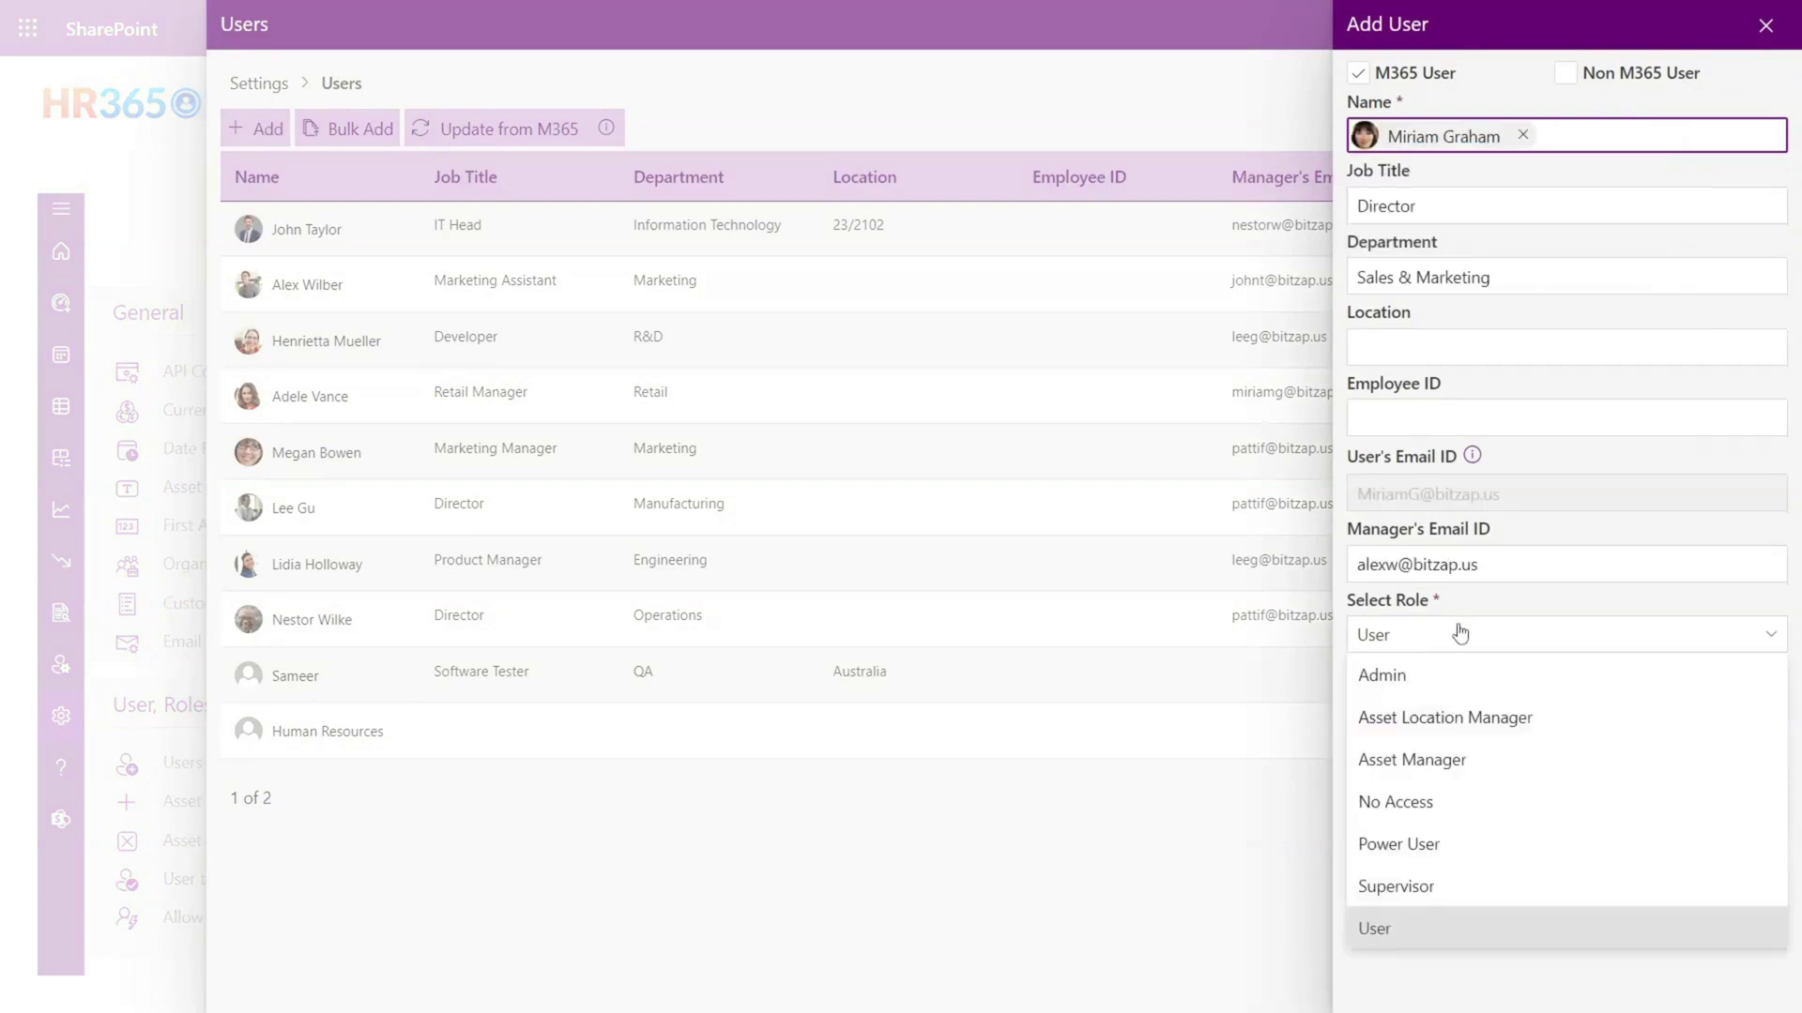
pyautogui.click(1408, 928)
pyautogui.click(1403, 709)
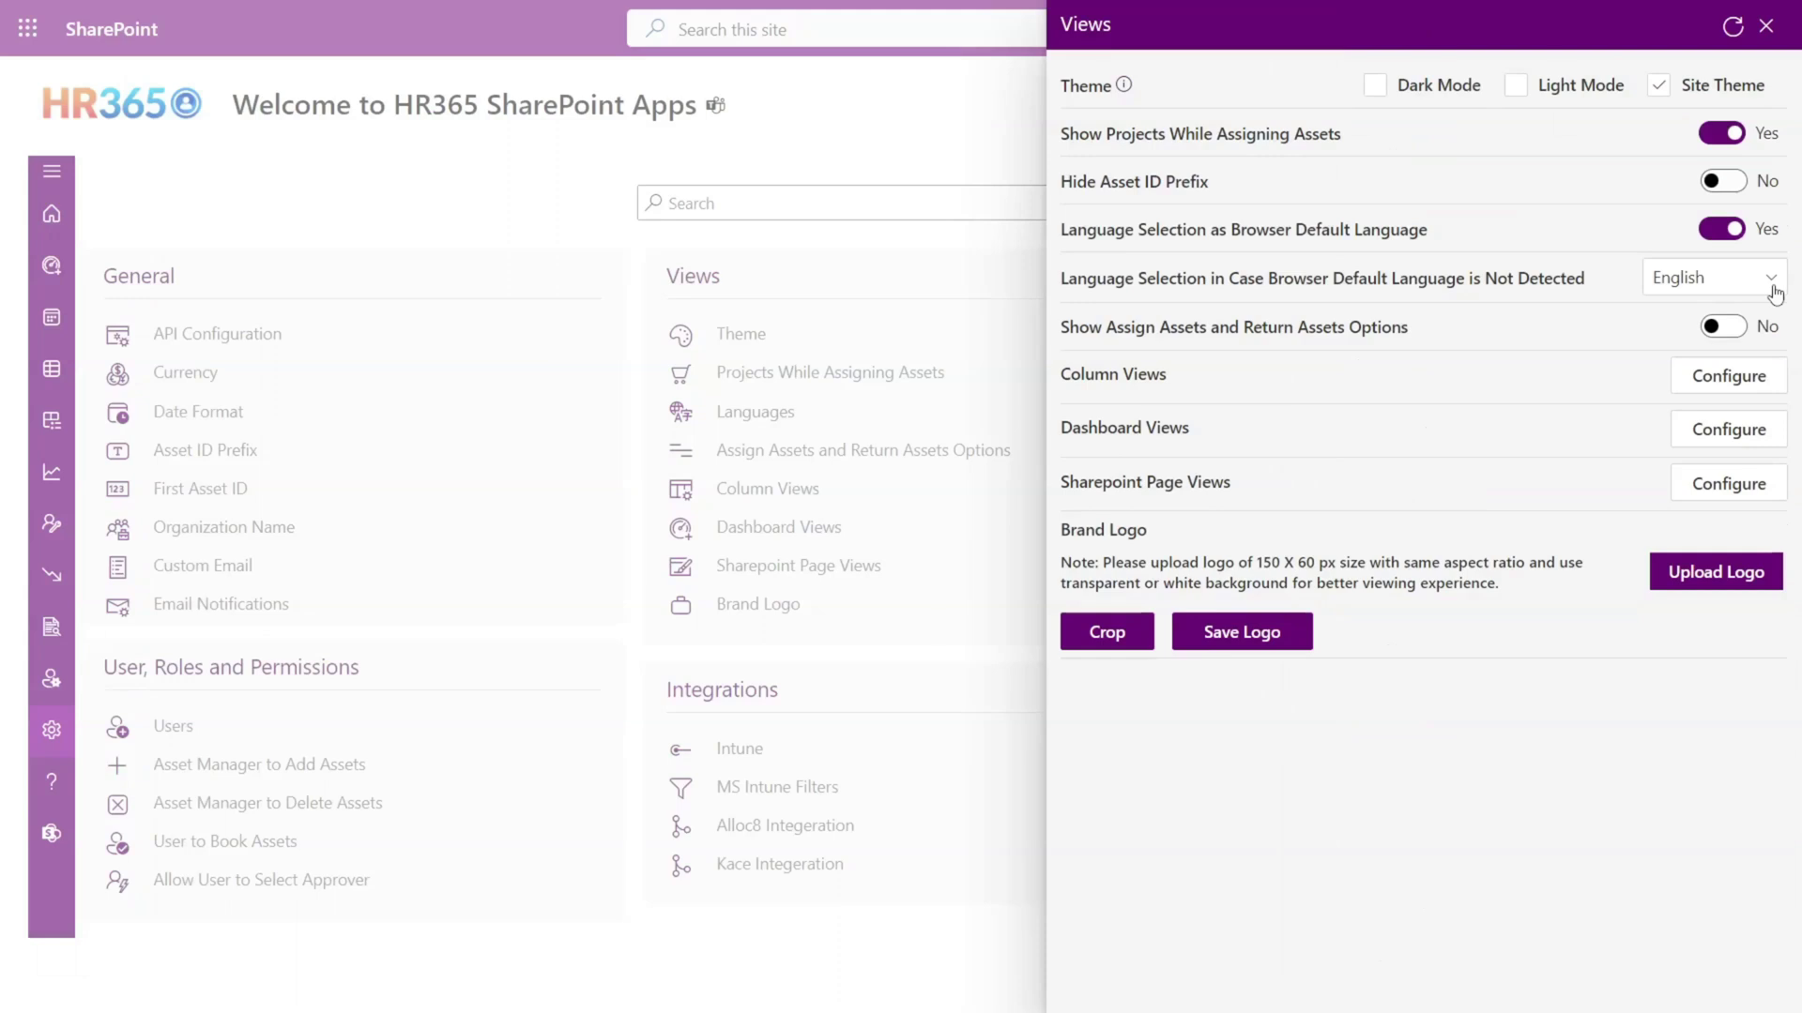
# Keep English as the fallback language and review the Home and Assign Assets column orders
pyautogui.click(1771, 280)
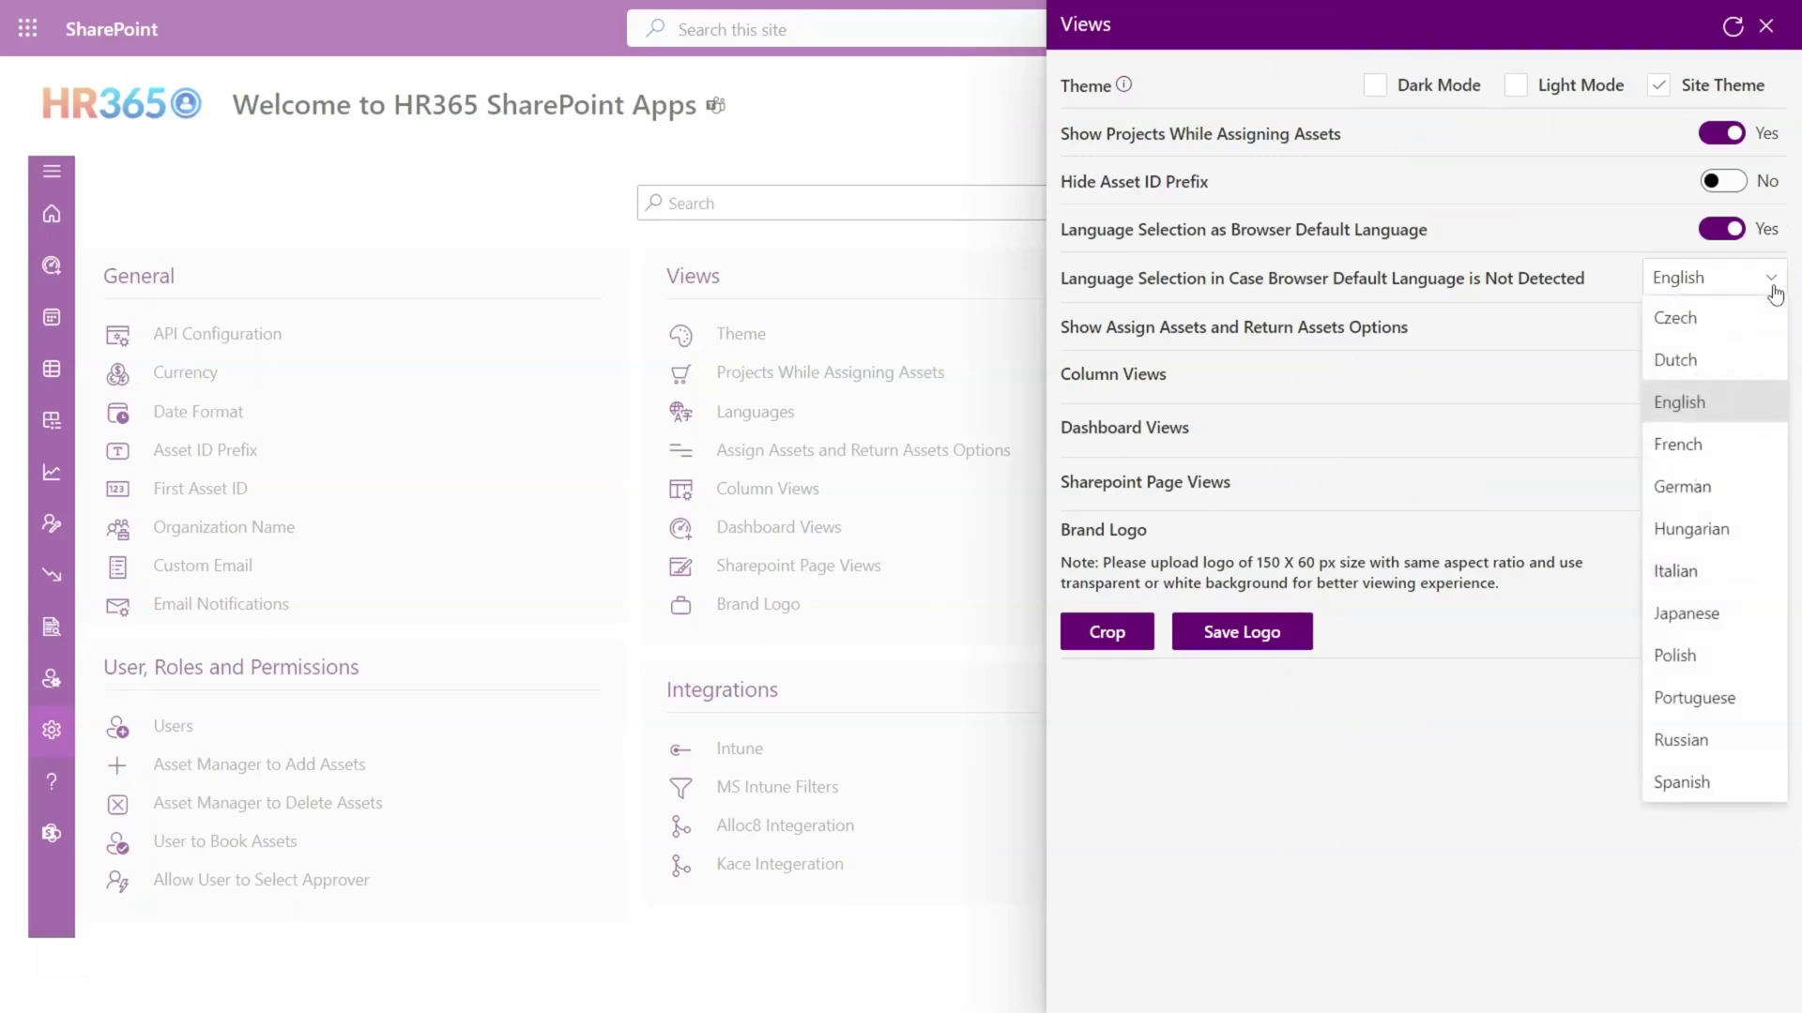
pyautogui.click(1771, 280)
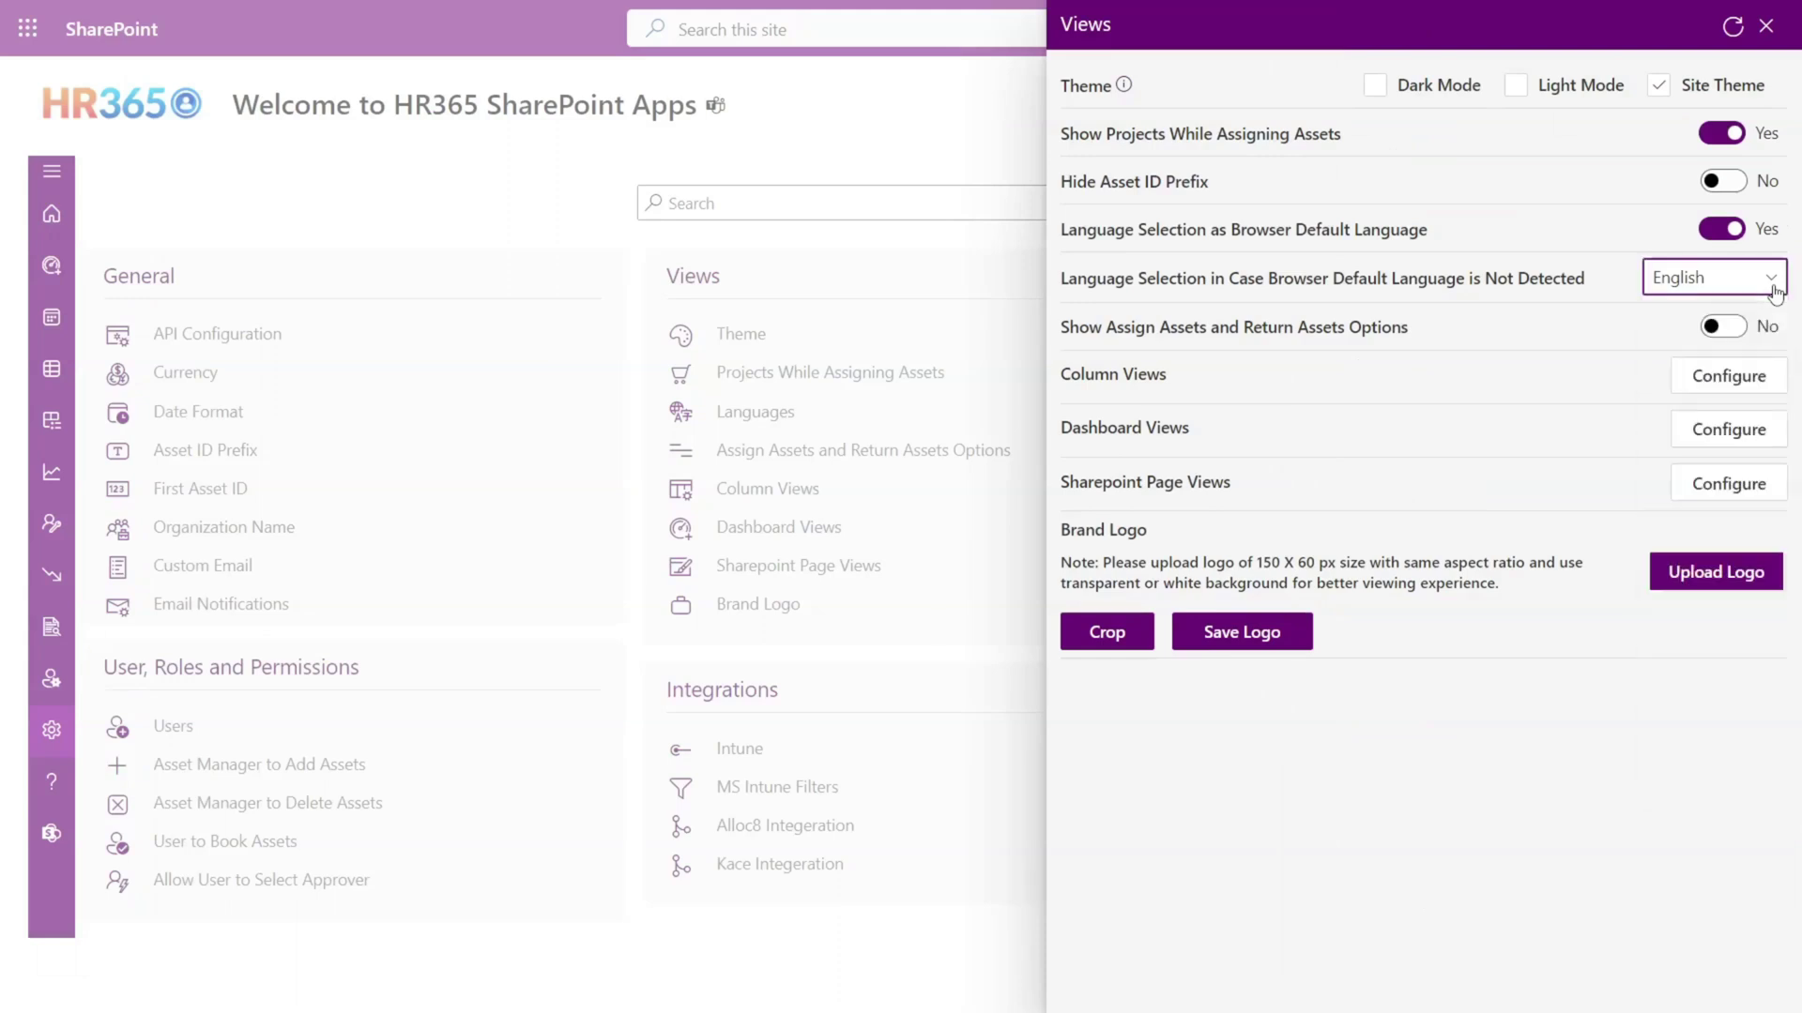
pyautogui.click(1698, 375)
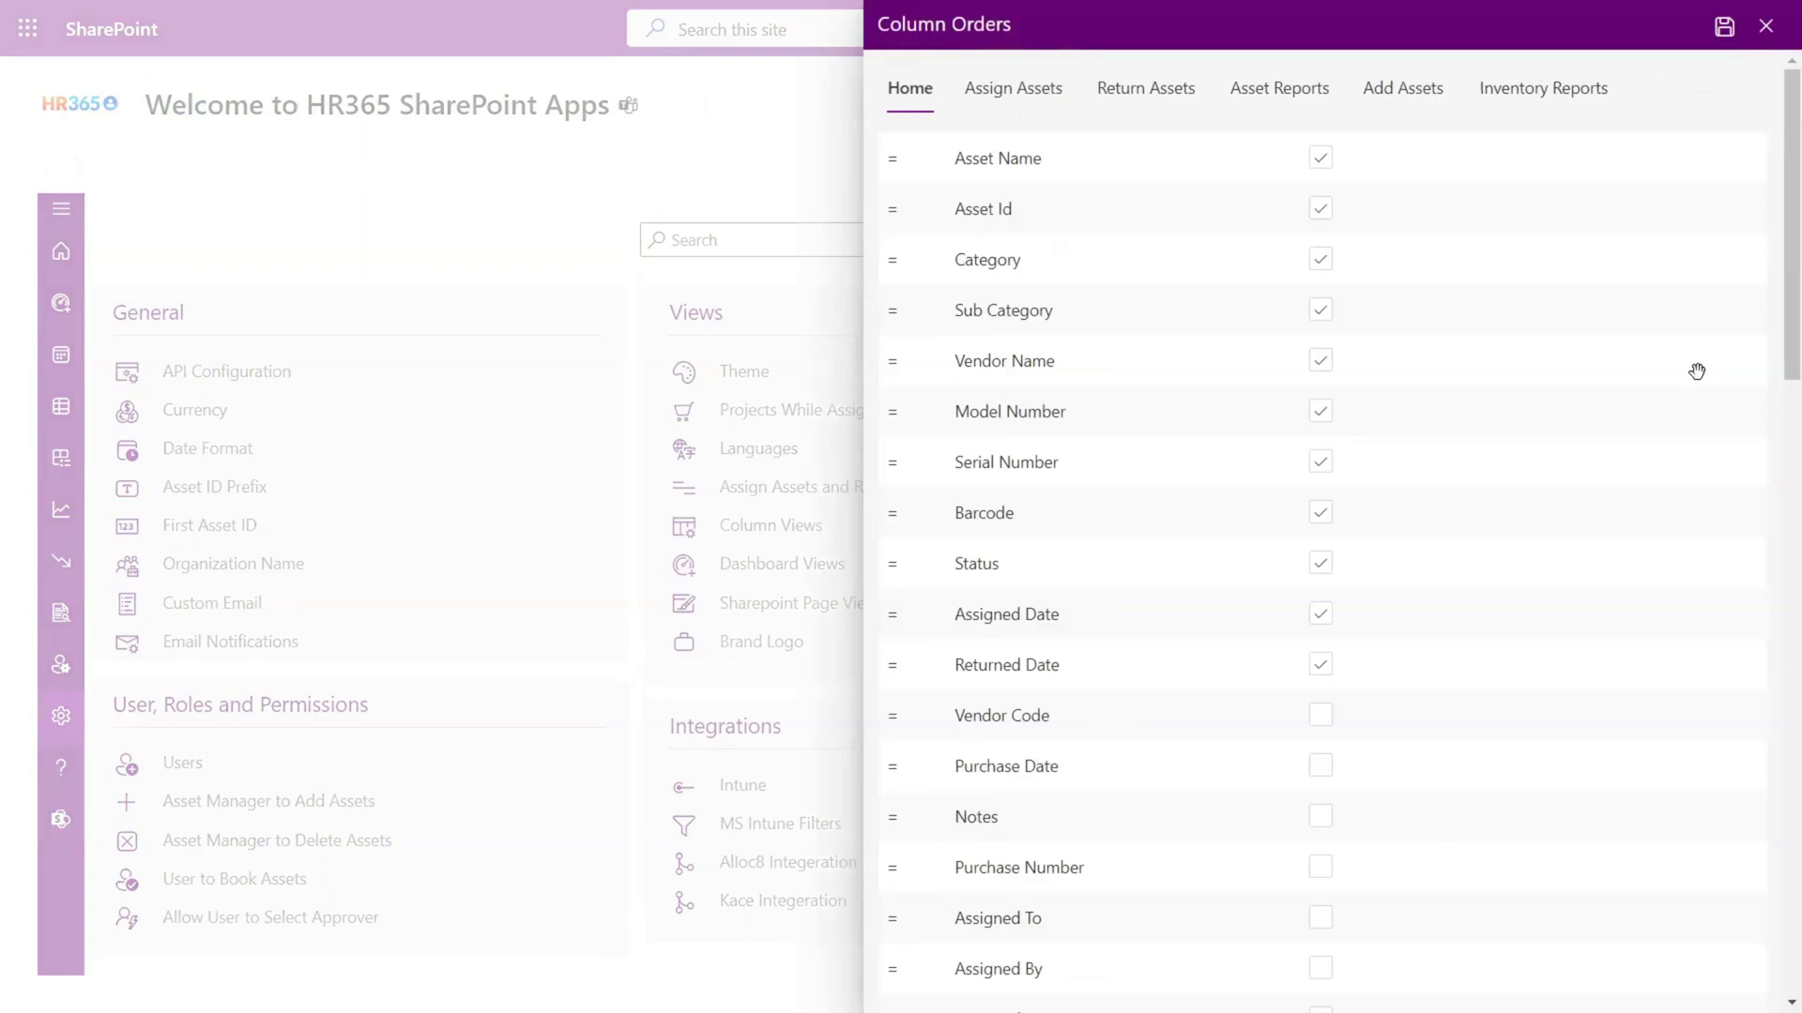
pyautogui.click(1046, 94)
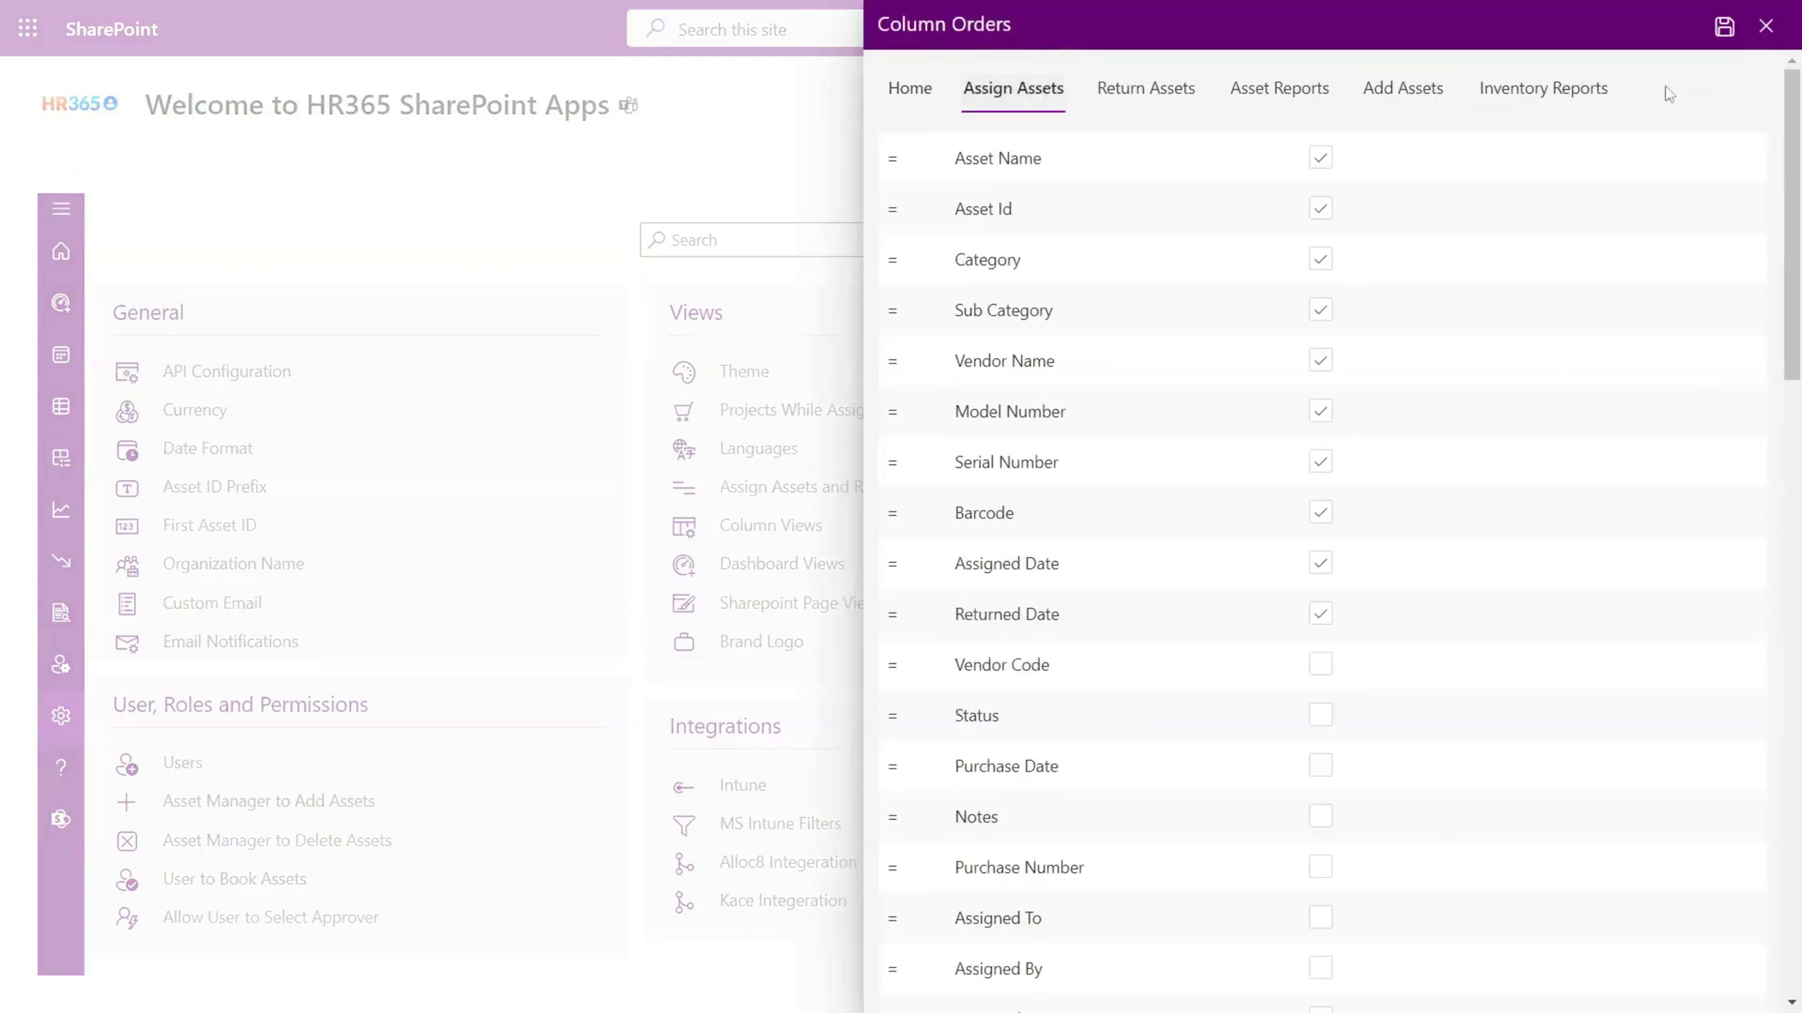
pyautogui.click(1765, 25)
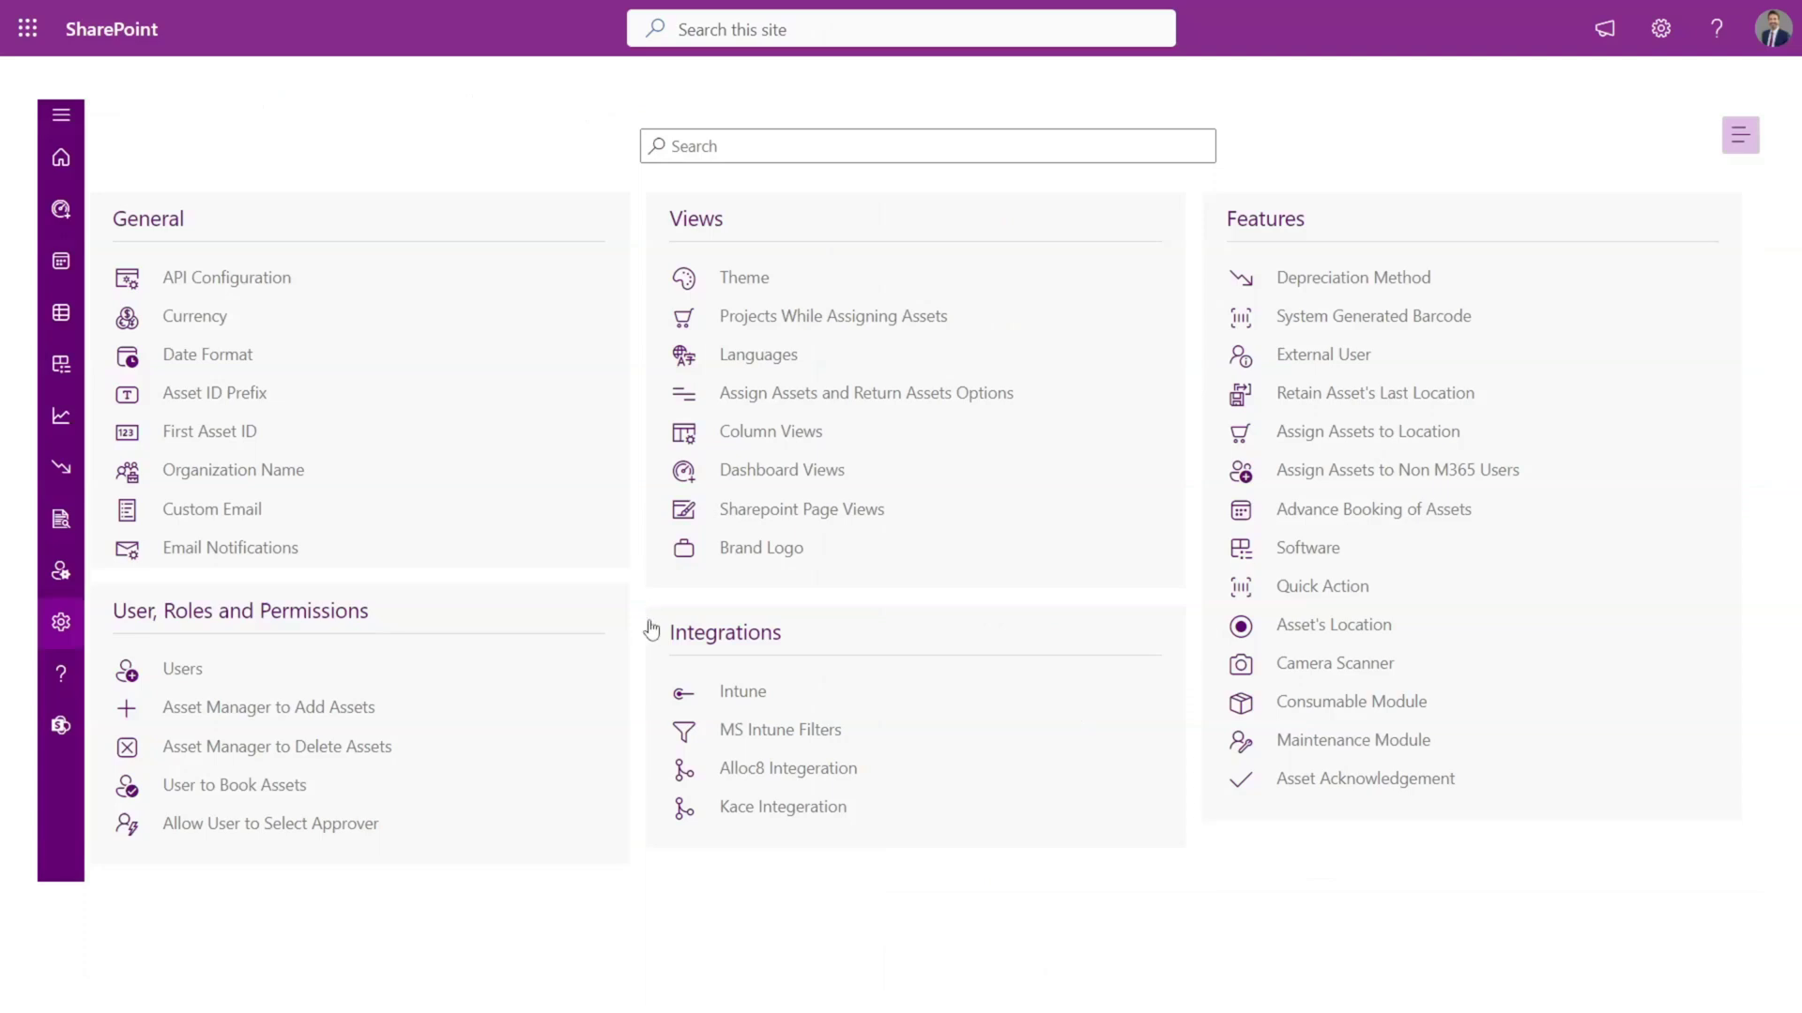
pyautogui.click(884, 664)
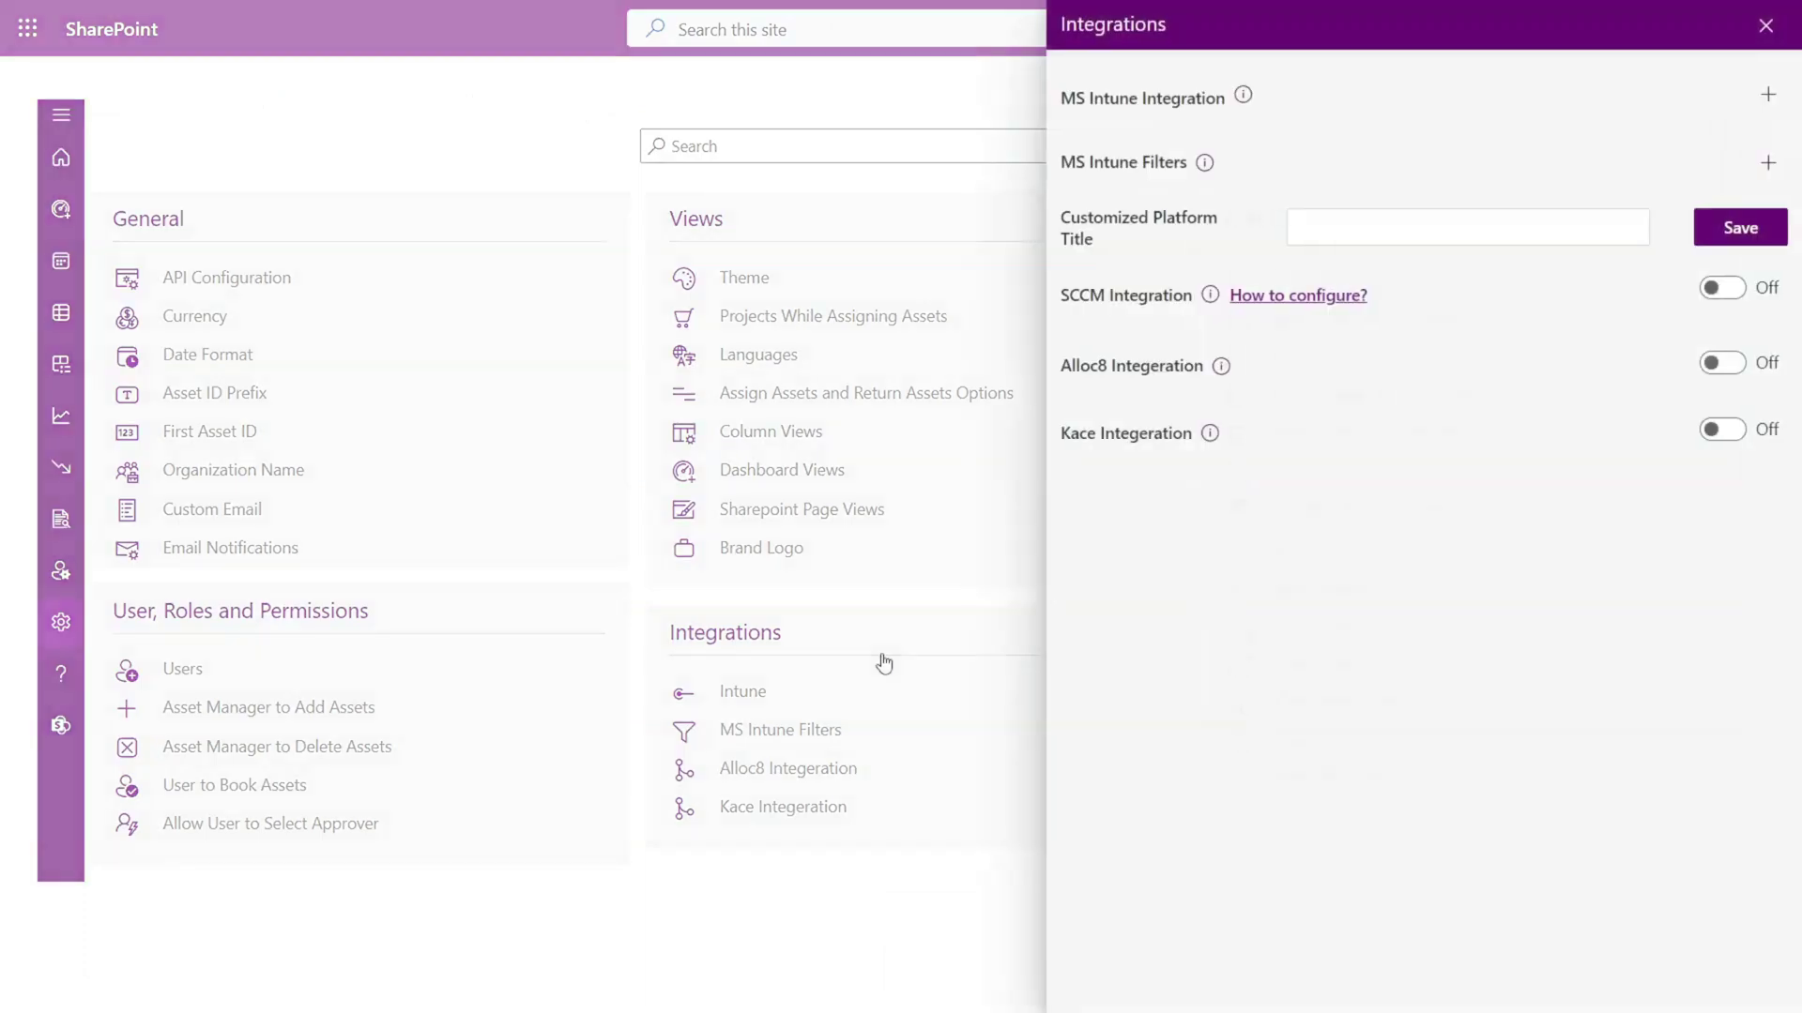
pyautogui.click(1766, 98)
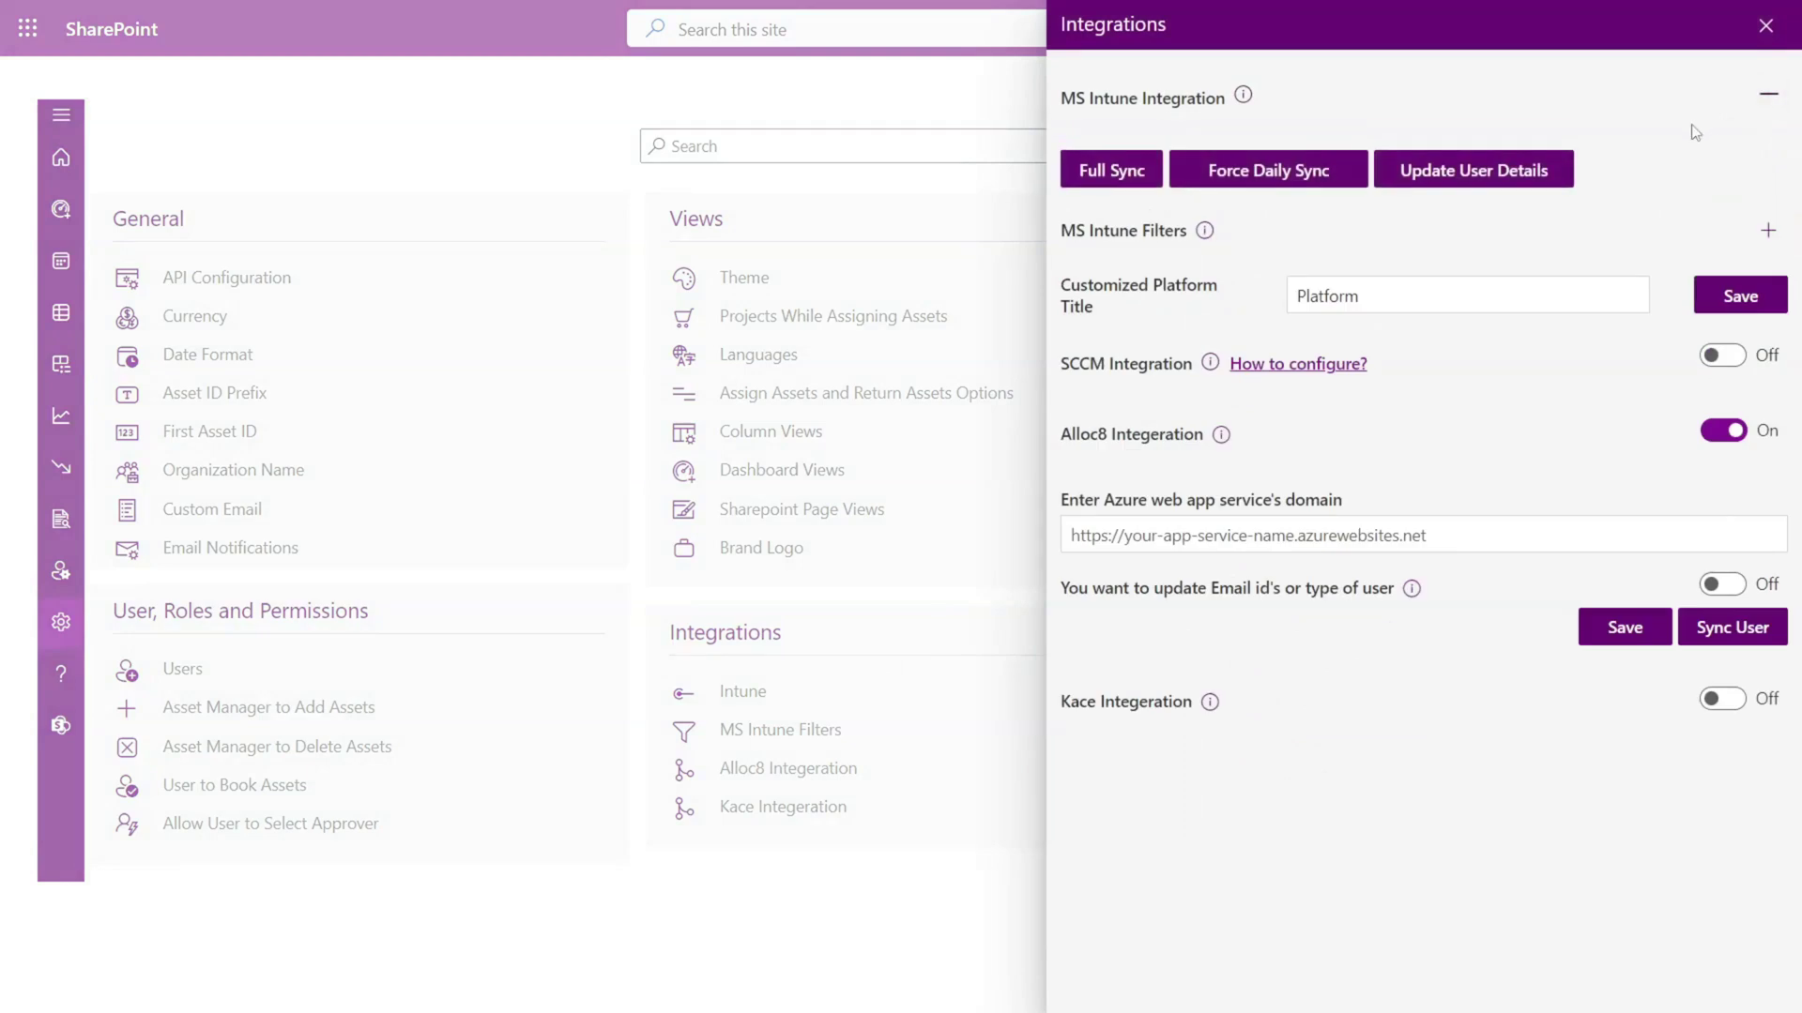
pyautogui.click(994, 181)
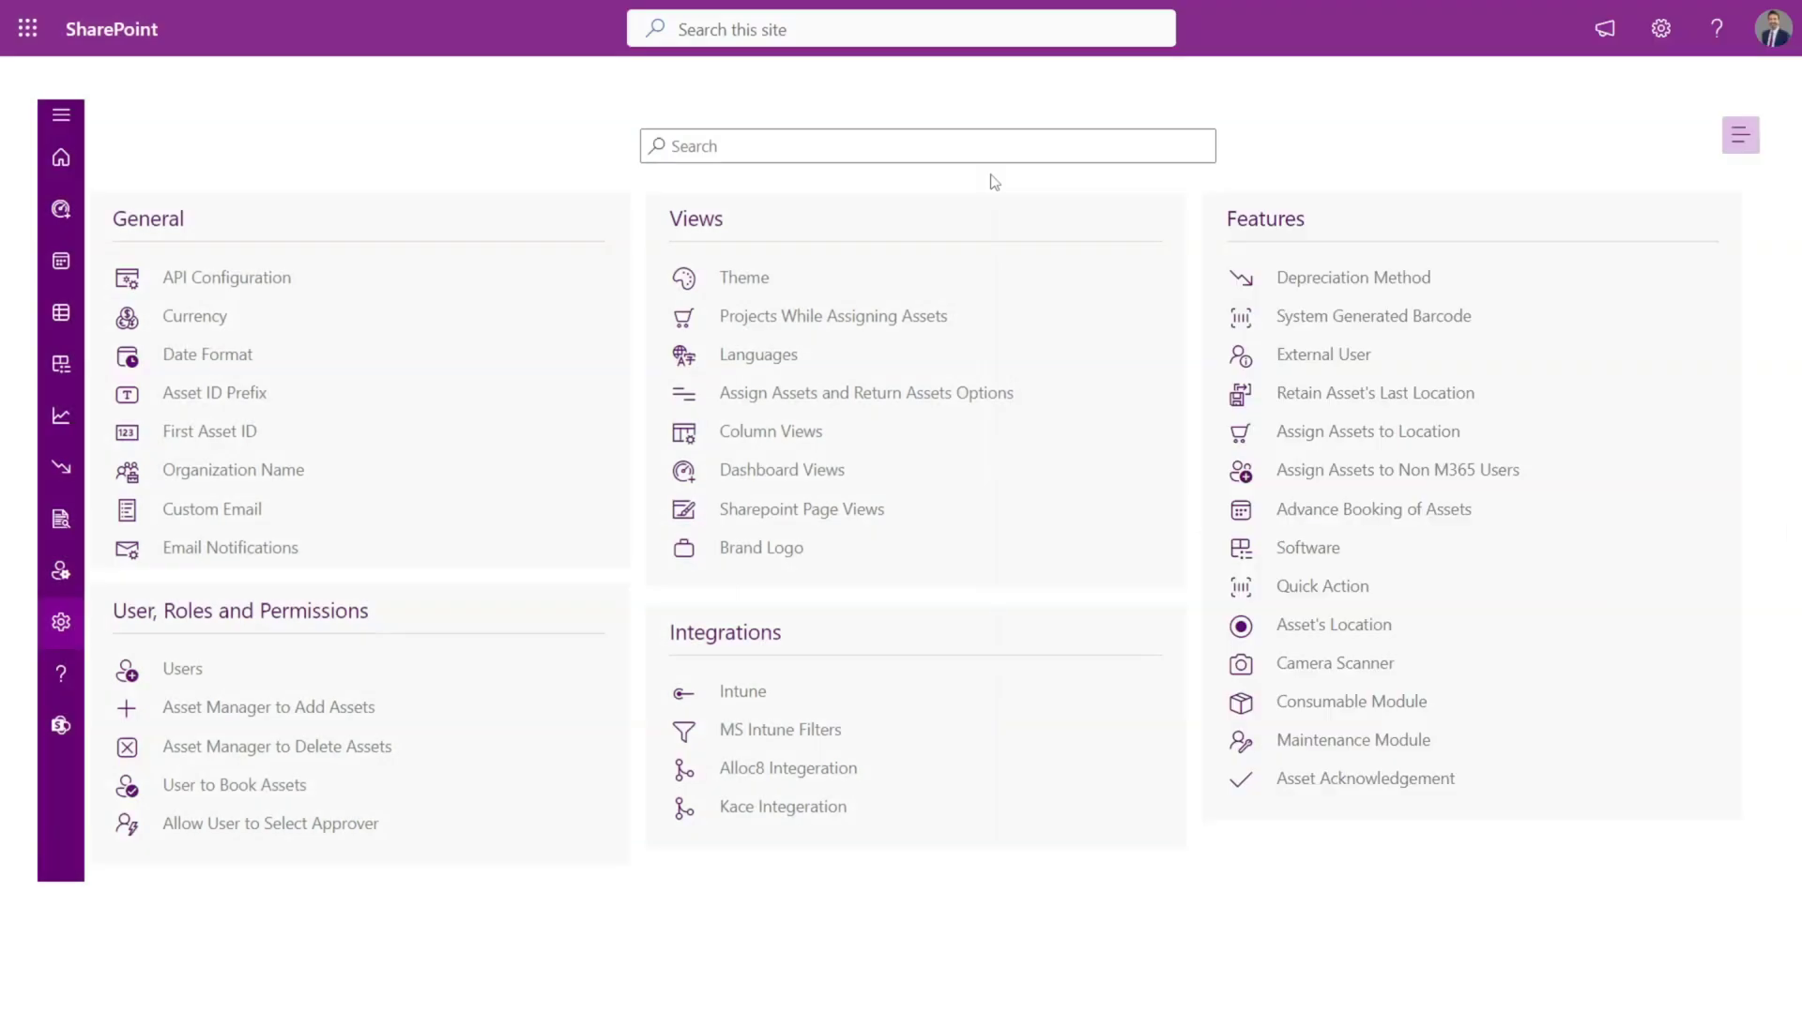
# Set depreciation to Diminishing Balance in Features and expand the Enable Asset Acknowledgement options
pyautogui.click(1398, 273)
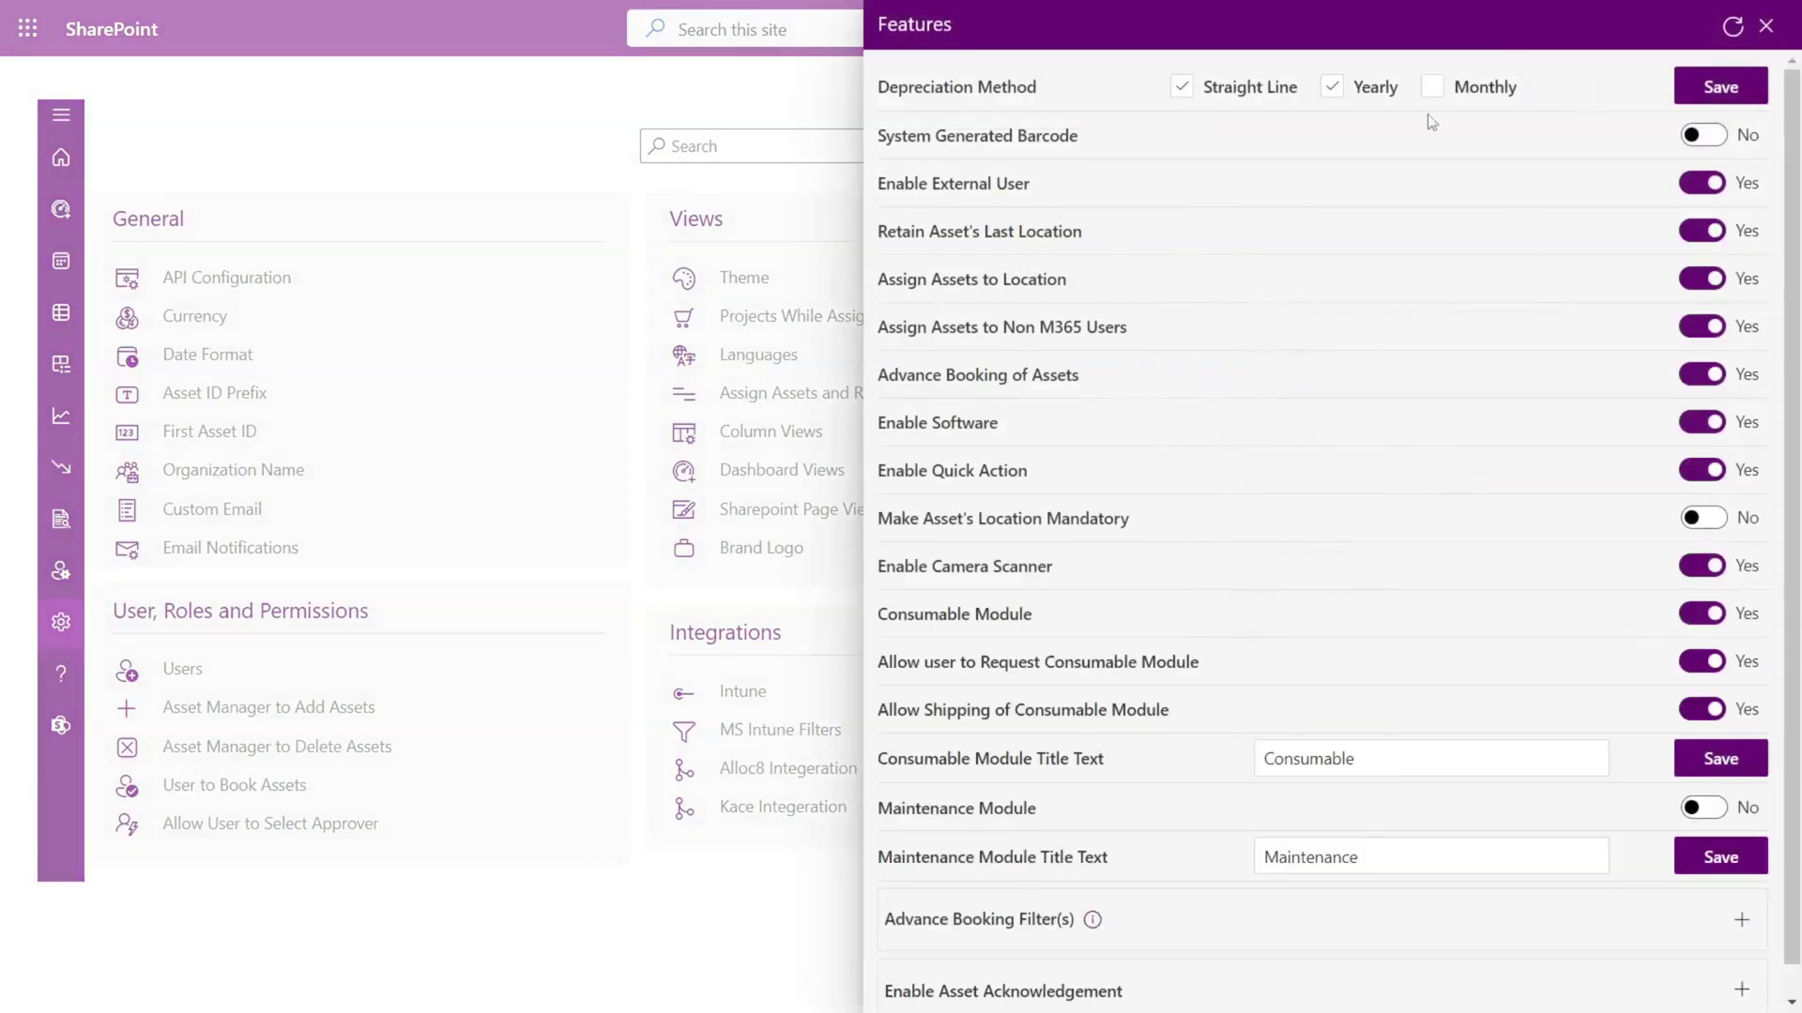
pyautogui.click(1292, 88)
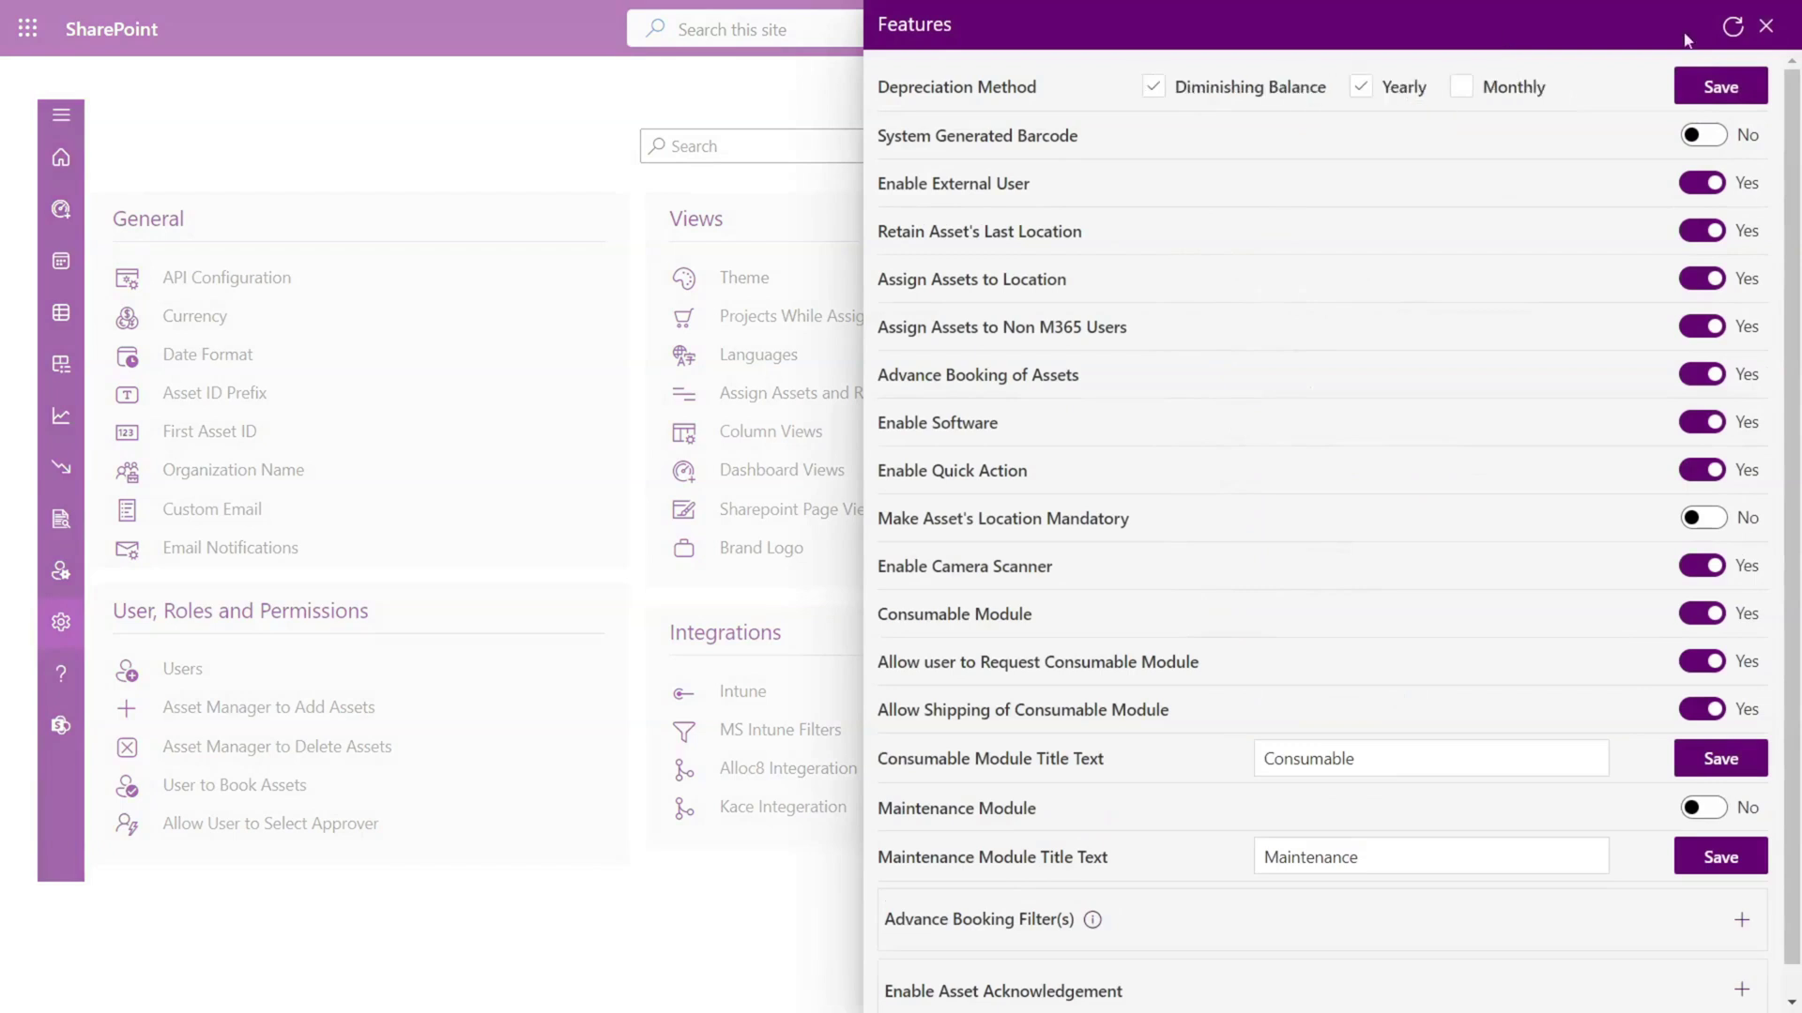
pyautogui.scroll(-1, 1535, 179)
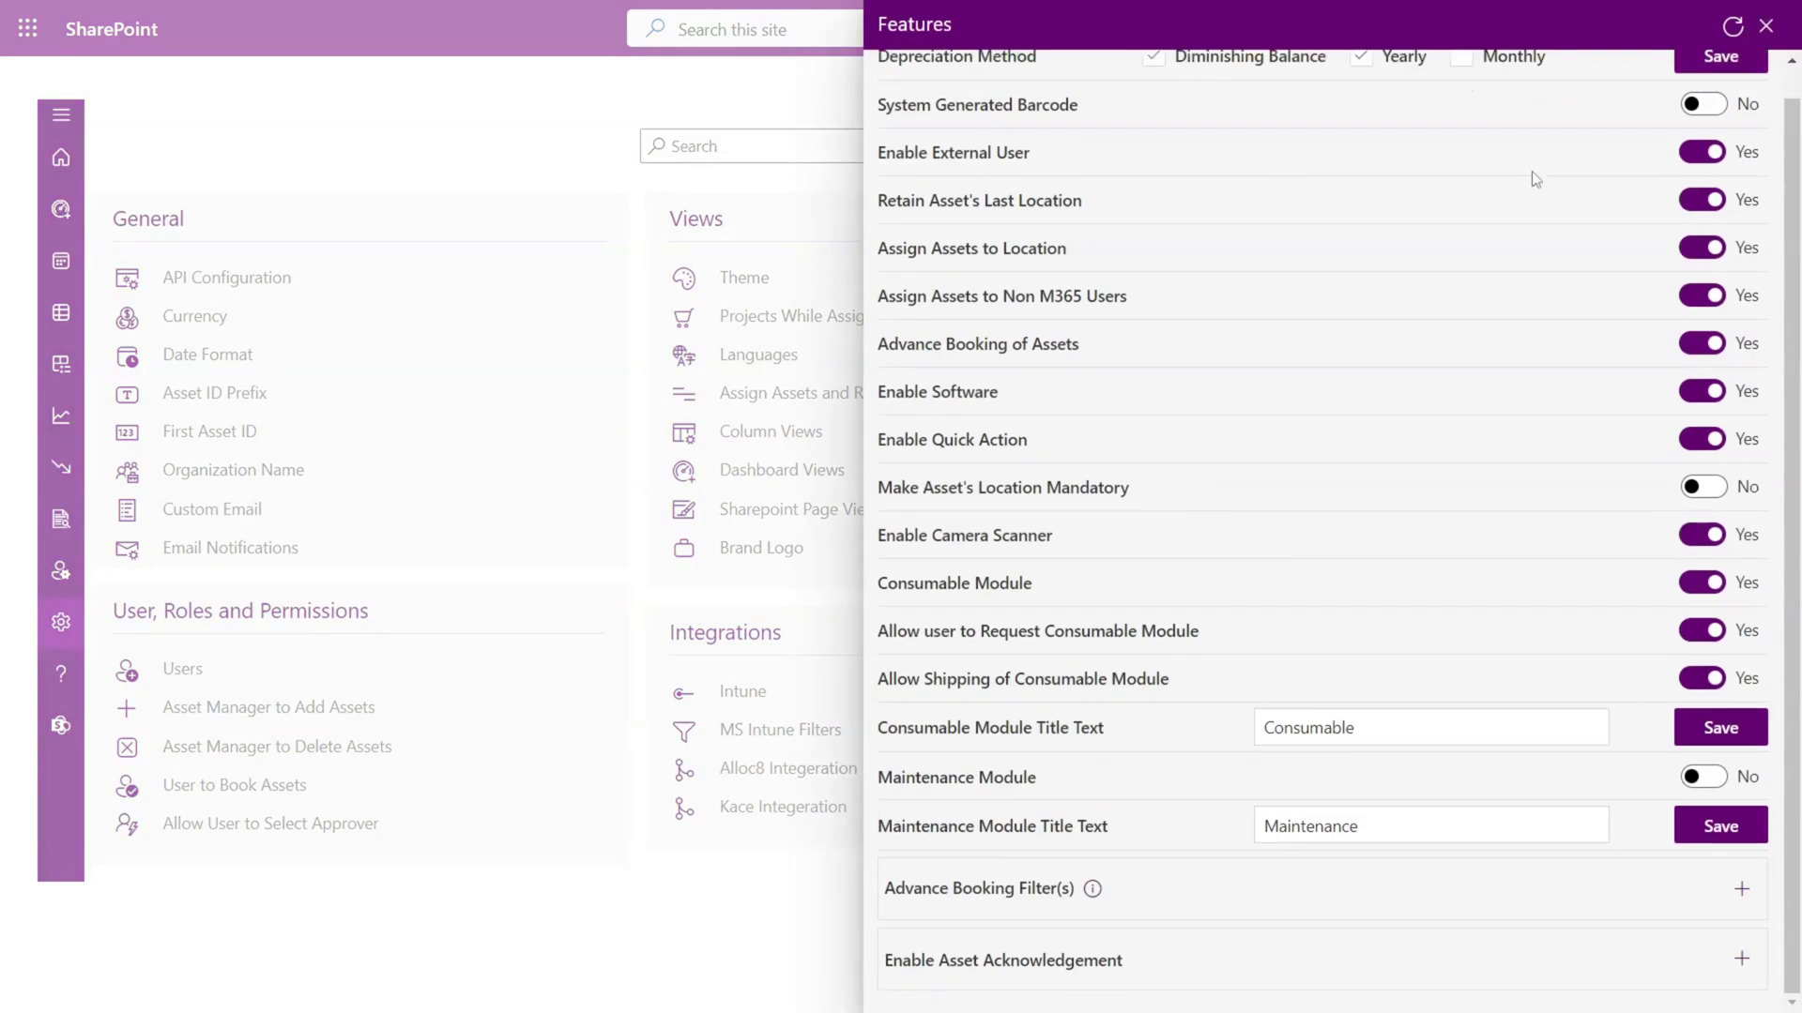
pyautogui.click(1458, 953)
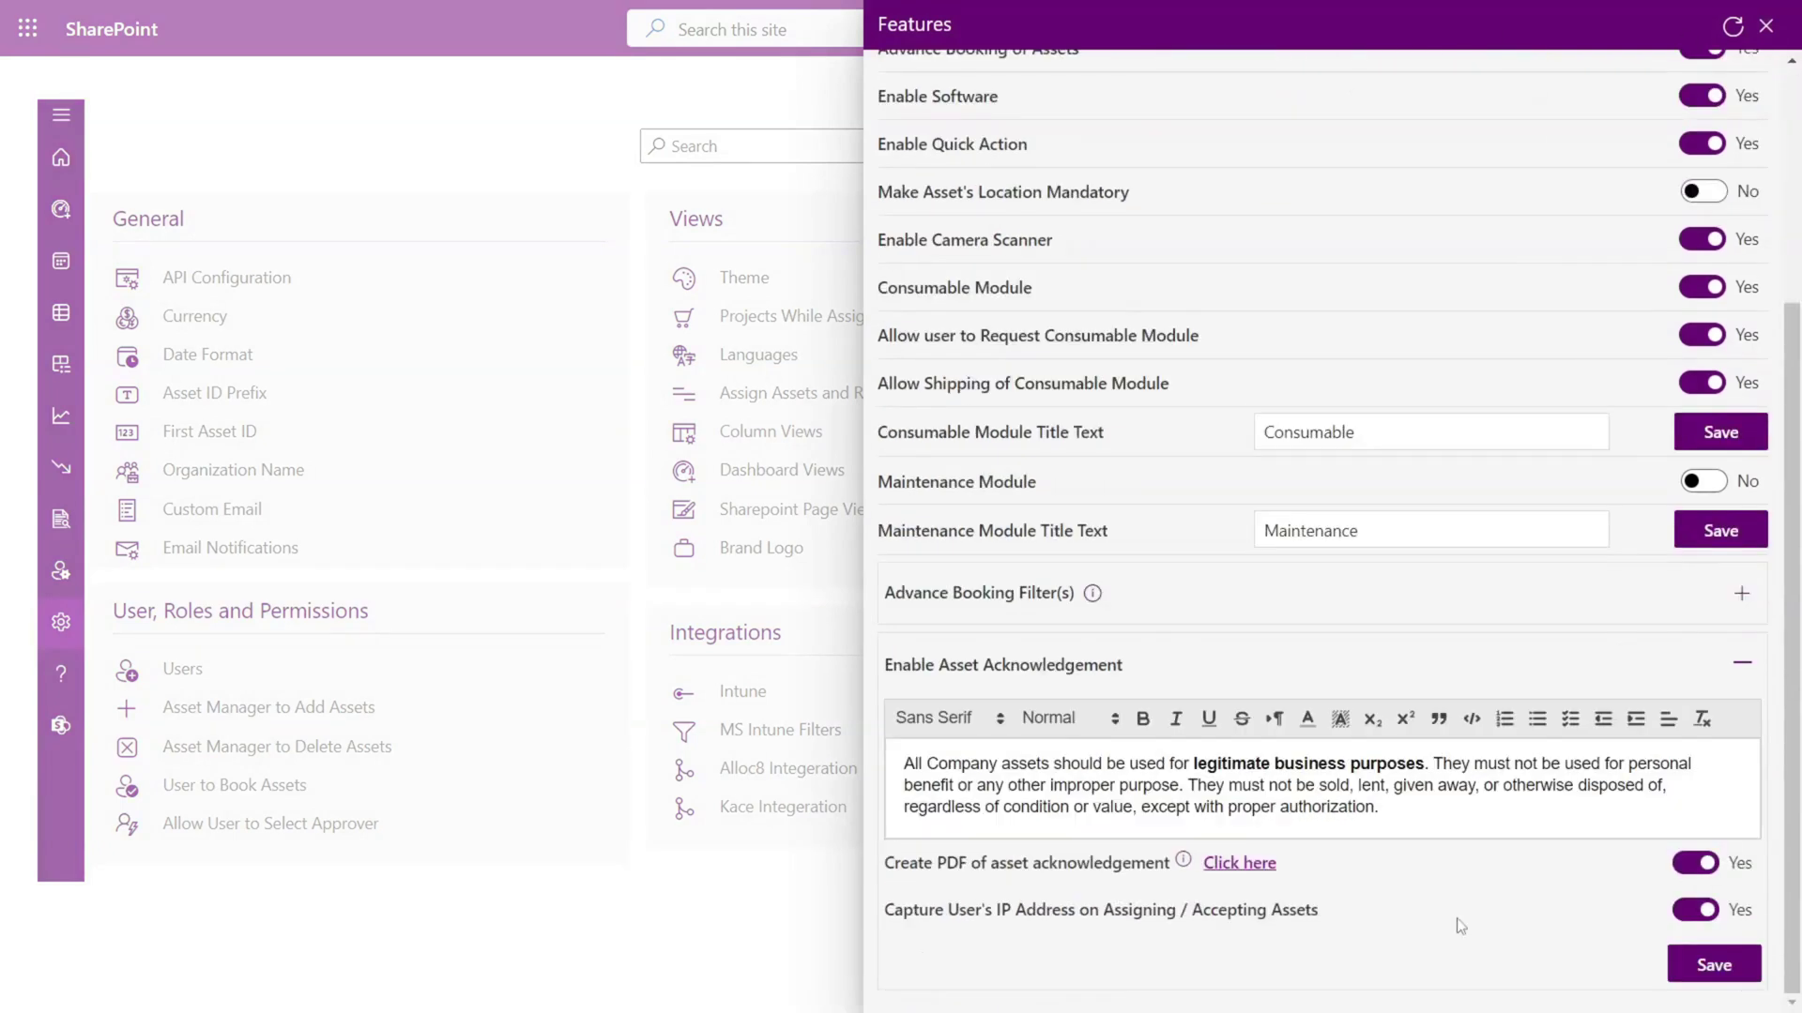